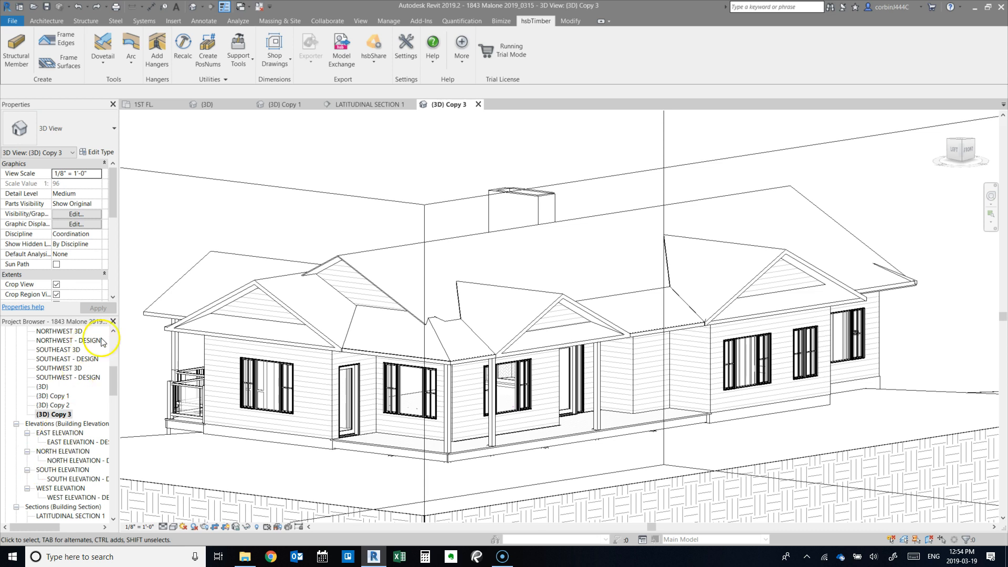
- Review the layer structure of the main ridge roof's type, Exterior - 1/2 Ply., Ashpalt
{"action": "scroll", "coordinate": [324, 267], "scroll_direction": "up", "scroll_amount": 3}
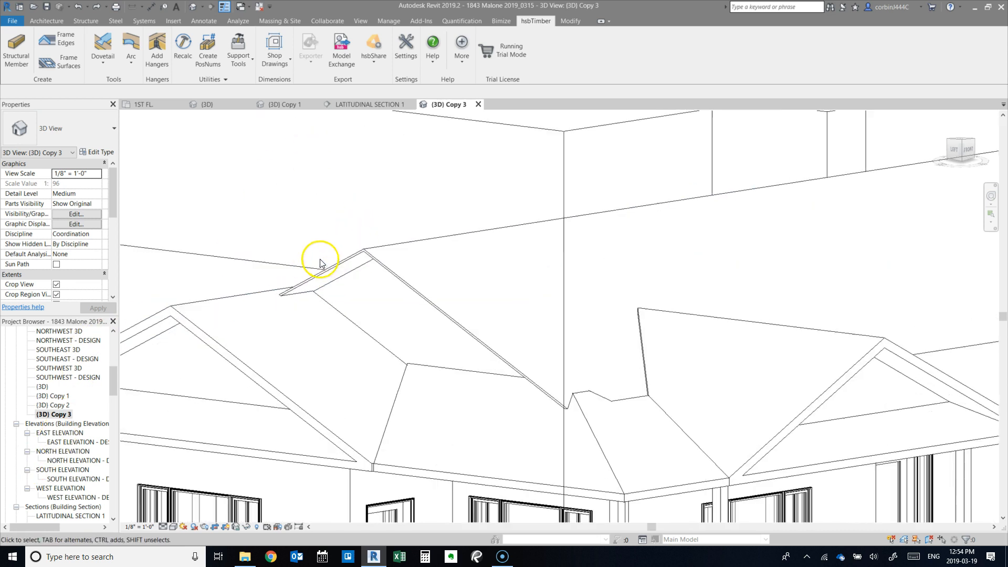
{"action": "left_click", "coordinate": [394, 271]}
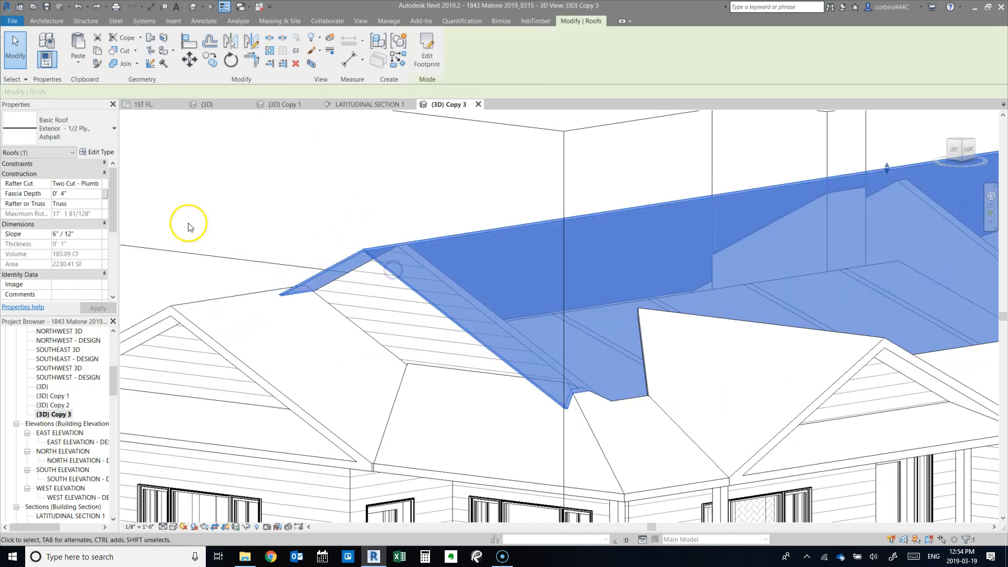
{"action": "left_click", "coordinate": [89, 153]}
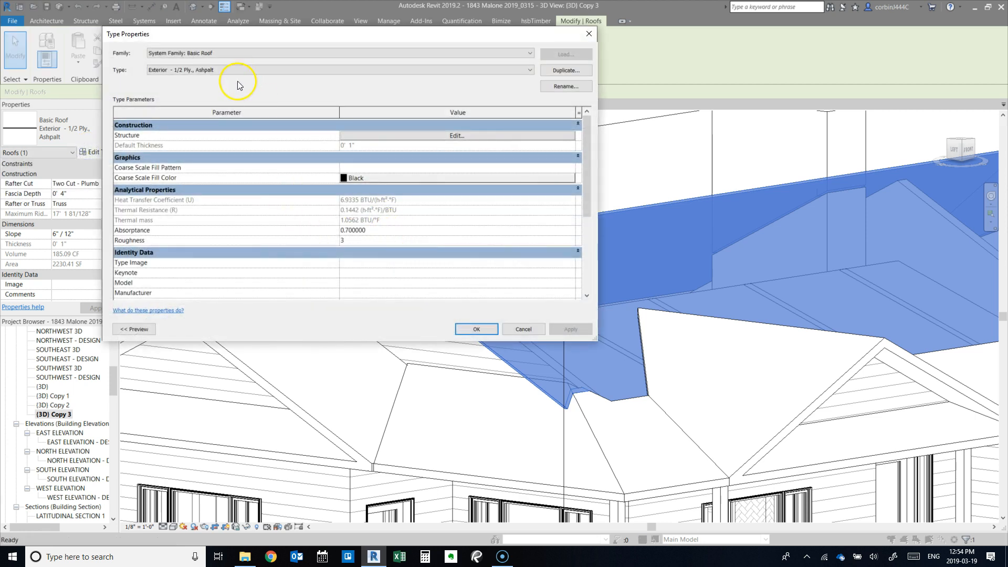
{"action": "left_click", "coordinate": [380, 135]}
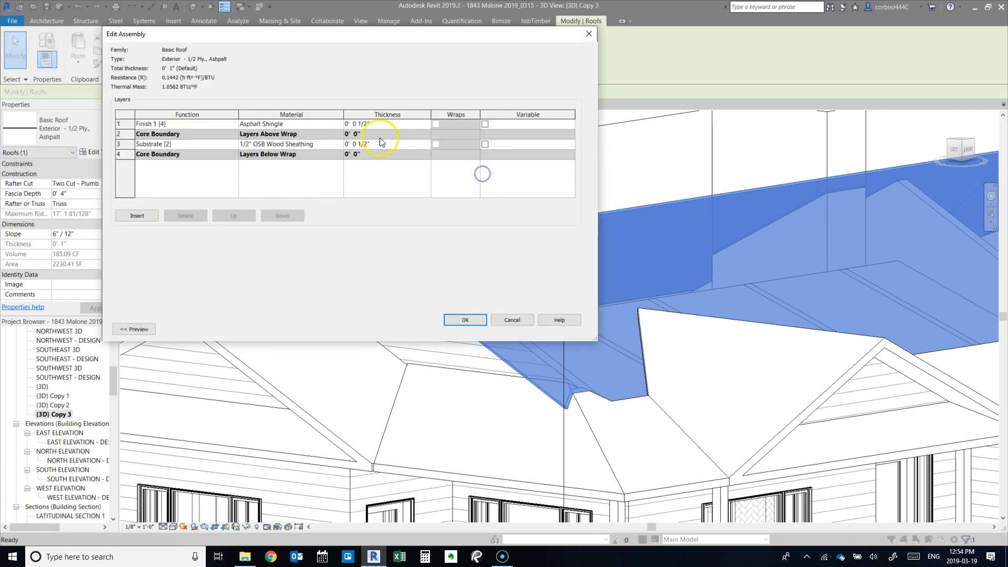
{"action": "left_click", "coordinate": [464, 319]}
{"action": "left_click", "coordinate": [469, 330]}
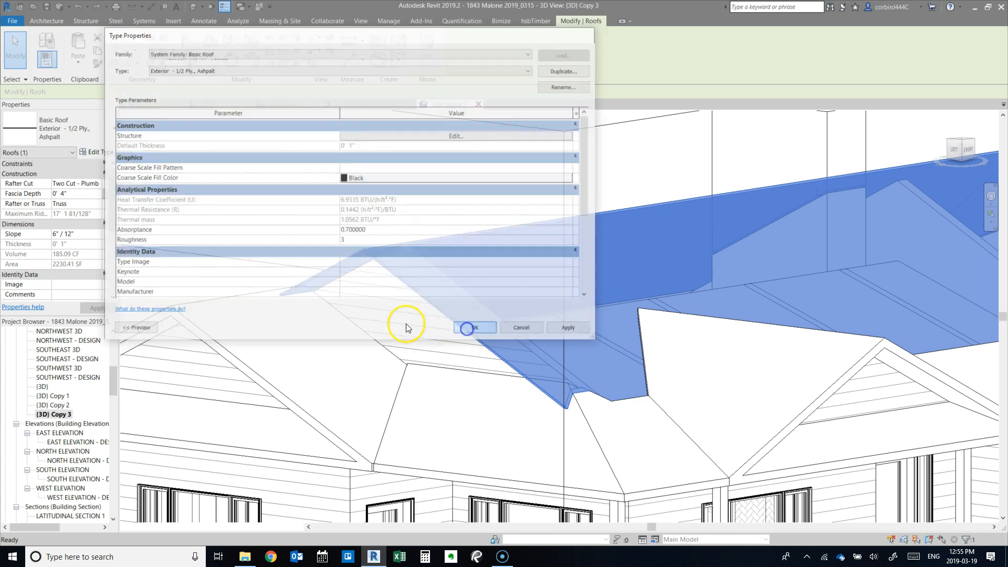
{"action": "scroll", "coordinate": [315, 281], "scroll_direction": "down", "scroll_amount": 5}
{"action": "left_click", "coordinate": [293, 263]}
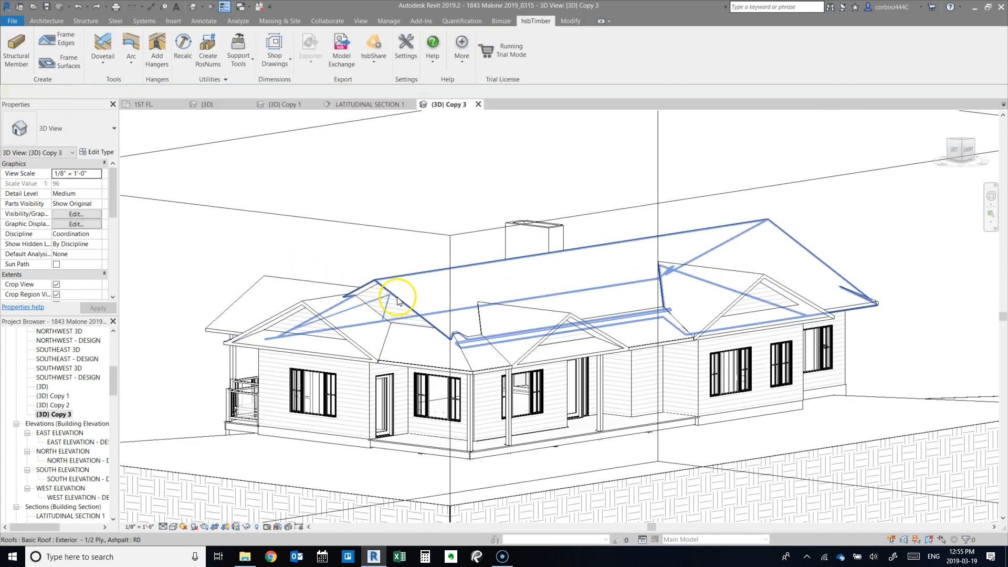
- Change all the Generic - 4" Exterior roofs around the house to the type Exterior - 1/2 Ply., Ashpalt
{"action": "scroll", "coordinate": [236, 293], "scroll_direction": "up", "scroll_amount": 4}
{"action": "left_click", "coordinate": [199, 304]}
{"action": "left_click", "coordinate": [201, 273], "text": "ctrl"}
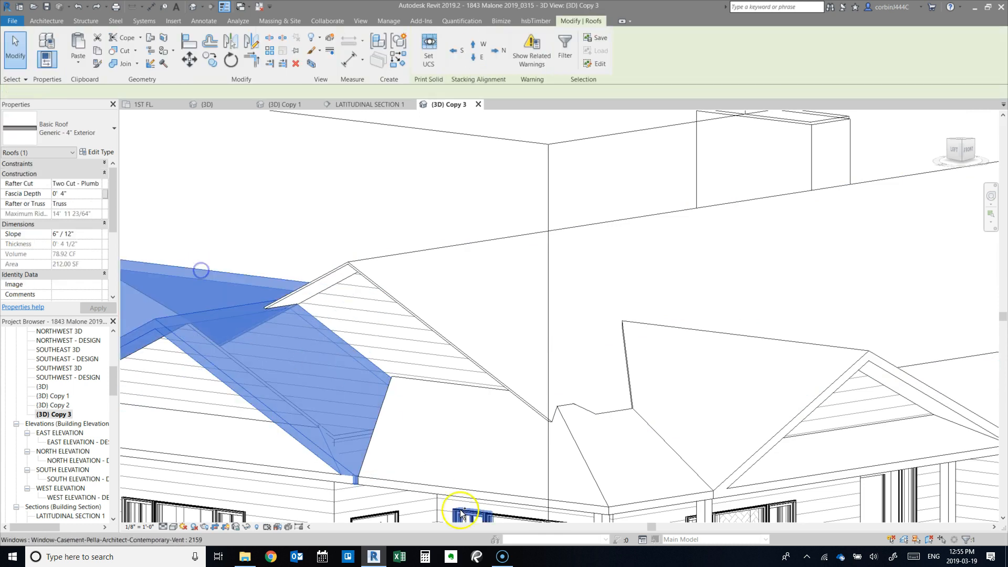
{"action": "left_click", "coordinate": [453, 486], "text": "ctrl"}
{"action": "left_click", "coordinate": [310, 474], "text": "ctrl"}
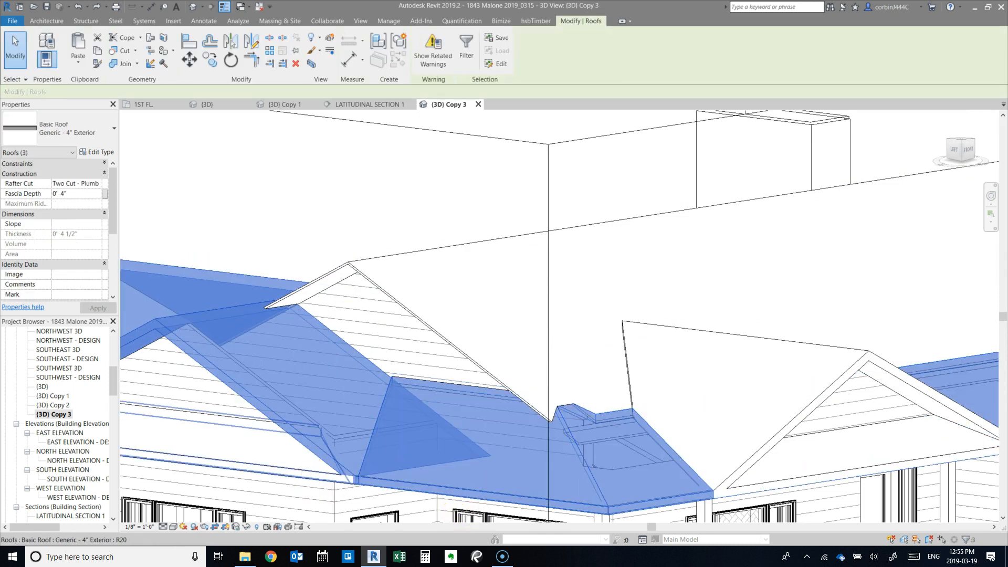
{"action": "left_click", "coordinate": [786, 424], "text": "ctrl"}
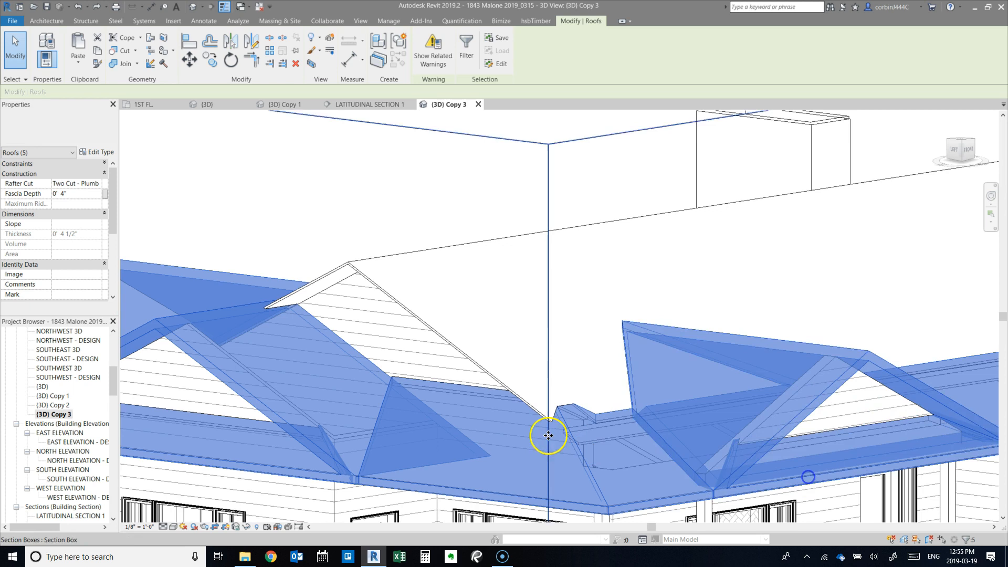
{"action": "scroll", "coordinate": [552, 435], "scroll_direction": "down", "scroll_amount": 5}
{"action": "left_click", "coordinate": [775, 378], "text": "ctrl"}
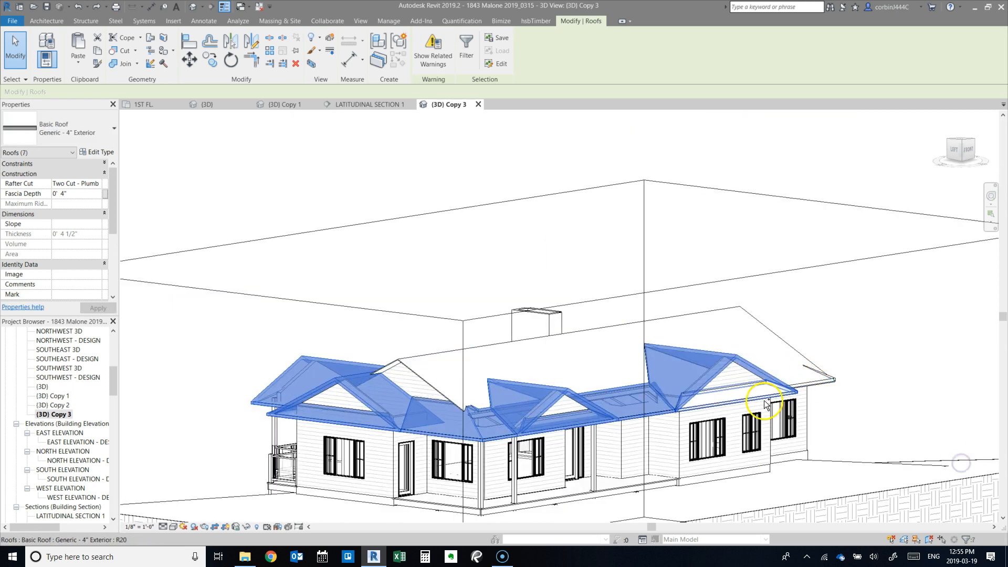
{"action": "middle_click_drag", "start_coordinate": [753, 407], "coordinate": [350, 445], "text": "shift"}
{"action": "left_click", "coordinate": [654, 456], "text": "ctrl"}
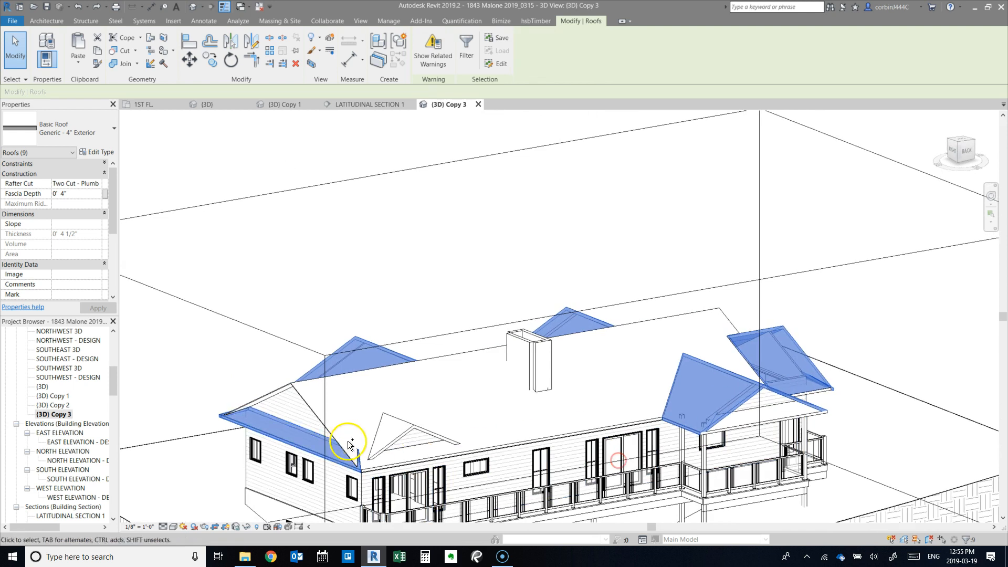
{"action": "left_click", "coordinate": [403, 437], "text": "ctrl"}
{"action": "left_click", "coordinate": [64, 131]}
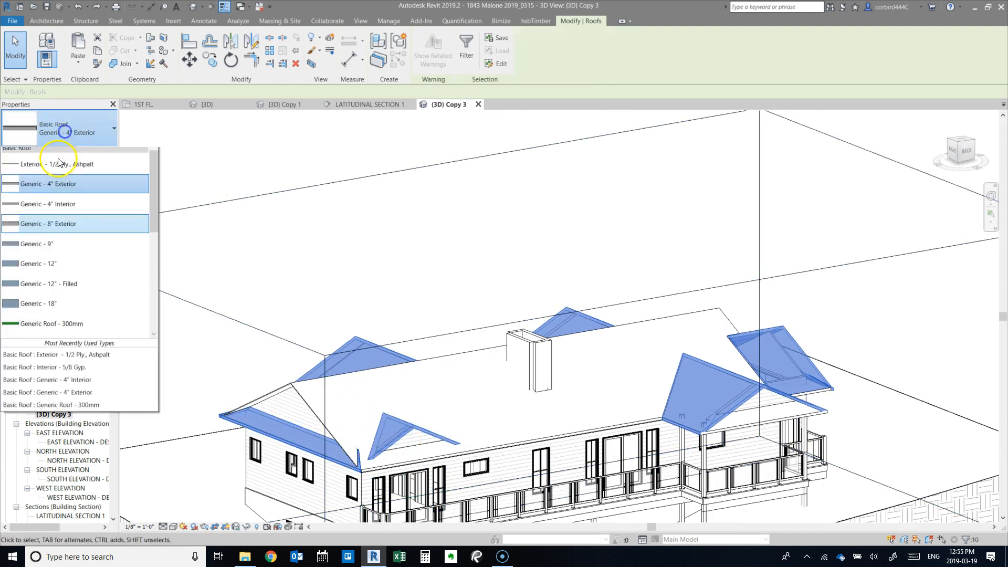
{"action": "left_click", "coordinate": [53, 184]}
{"action": "left_click", "coordinate": [250, 281]}
{"action": "scroll", "coordinate": [288, 310], "scroll_direction": "down", "scroll_amount": 3}
- Select the eave soffit and move it down in LATITUDINAL SECTION 1 so its top meets the lower edge of the roof overhang
{"action": "scroll", "coordinate": [287, 346], "scroll_direction": "up", "scroll_amount": 6}
{"action": "scroll", "coordinate": [588, 414], "scroll_direction": "up", "scroll_amount": 3}
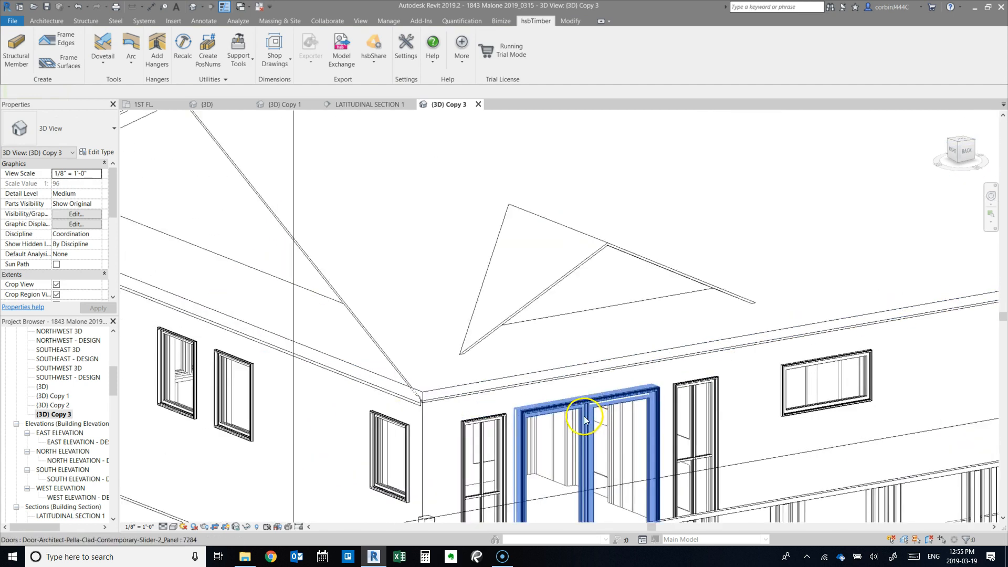
{"action": "left_click", "coordinate": [415, 387]}
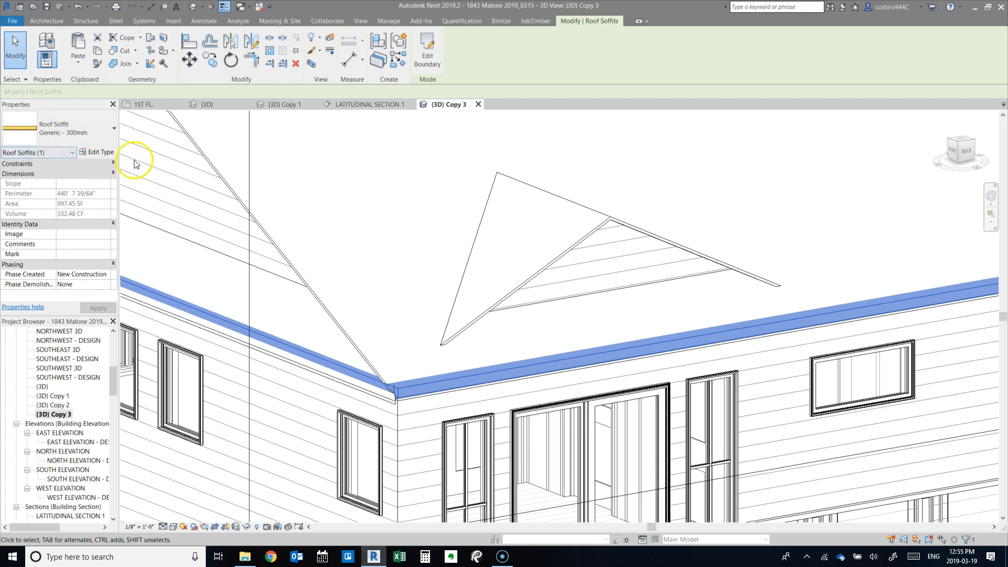
{"action": "scroll", "coordinate": [462, 285], "scroll_direction": "down", "scroll_amount": 4}
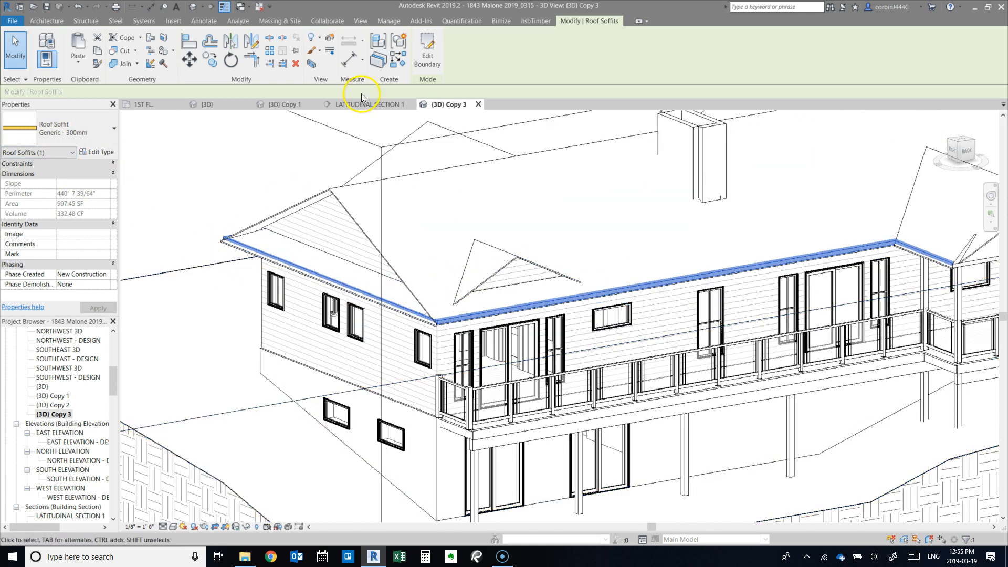
{"action": "left_click", "coordinate": [349, 105]}
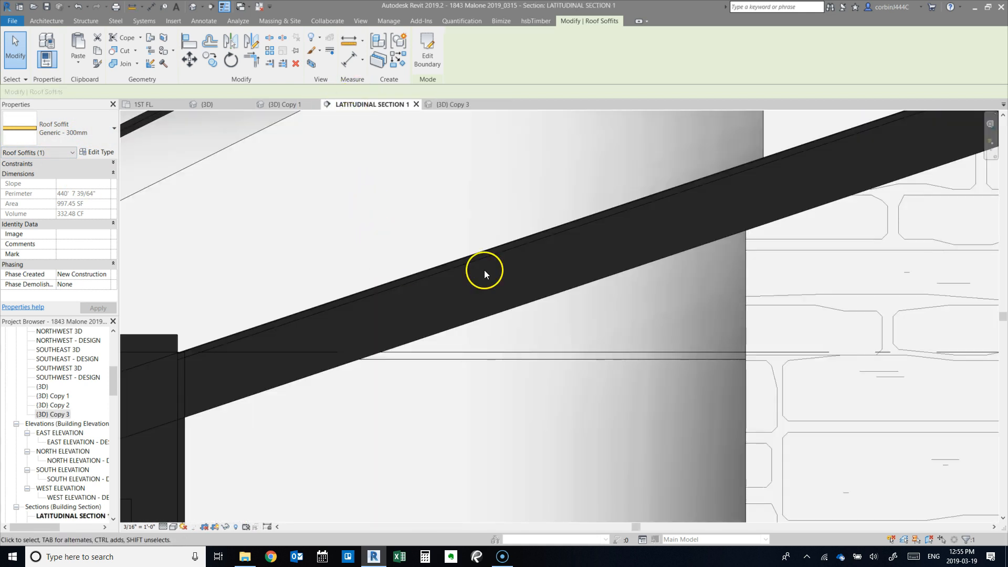
{"action": "scroll", "coordinate": [326, 281], "scroll_direction": "down", "scroll_amount": 6}
{"action": "scroll", "coordinate": [322, 308], "scroll_direction": "up", "scroll_amount": 7}
{"action": "left_click", "coordinate": [410, 229]}
{"action": "left_click", "coordinate": [190, 62]}
{"action": "scroll", "coordinate": [423, 333], "scroll_direction": "up", "scroll_amount": 3}
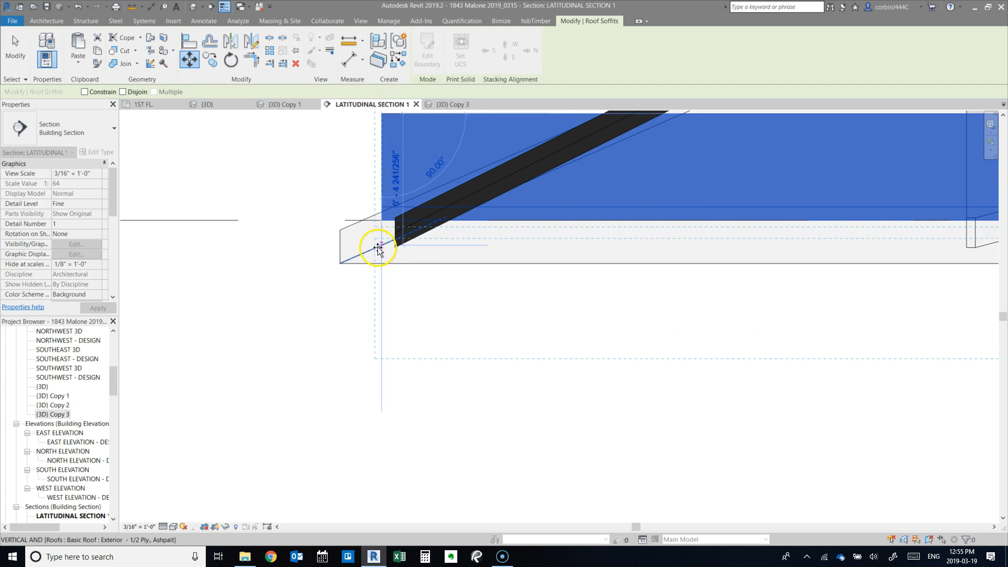
{"action": "left_click", "coordinate": [378, 262]}
{"action": "scroll", "coordinate": [367, 270], "scroll_direction": "down", "scroll_amount": 2}
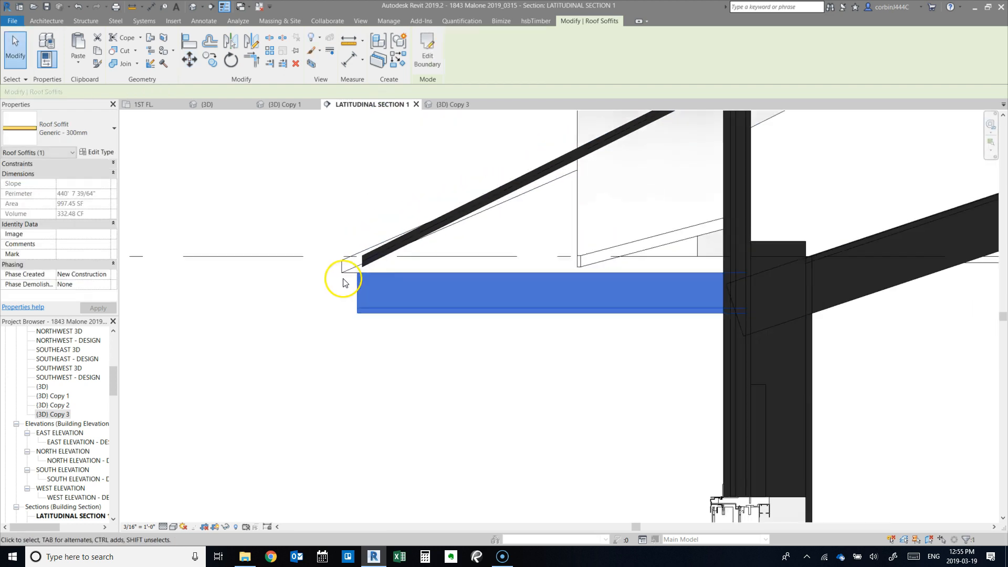
{"action": "left_click", "coordinate": [316, 288]}
{"action": "scroll", "coordinate": [316, 288], "scroll_direction": "down", "scroll_amount": 1}
{"action": "scroll", "coordinate": [345, 284], "scroll_direction": "up", "scroll_amount": 4}
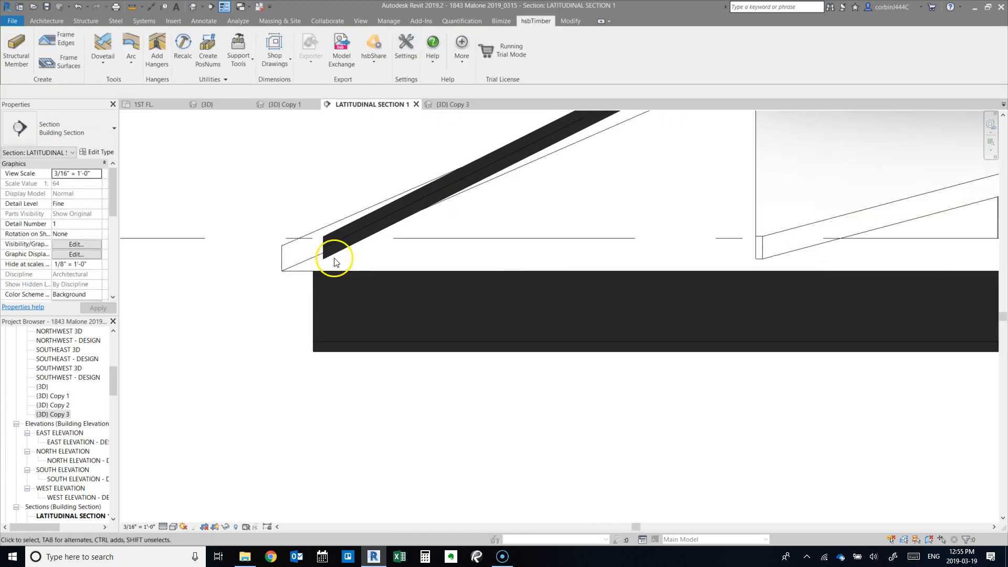
{"action": "scroll", "coordinate": [260, 294], "scroll_direction": "down", "scroll_amount": 3}
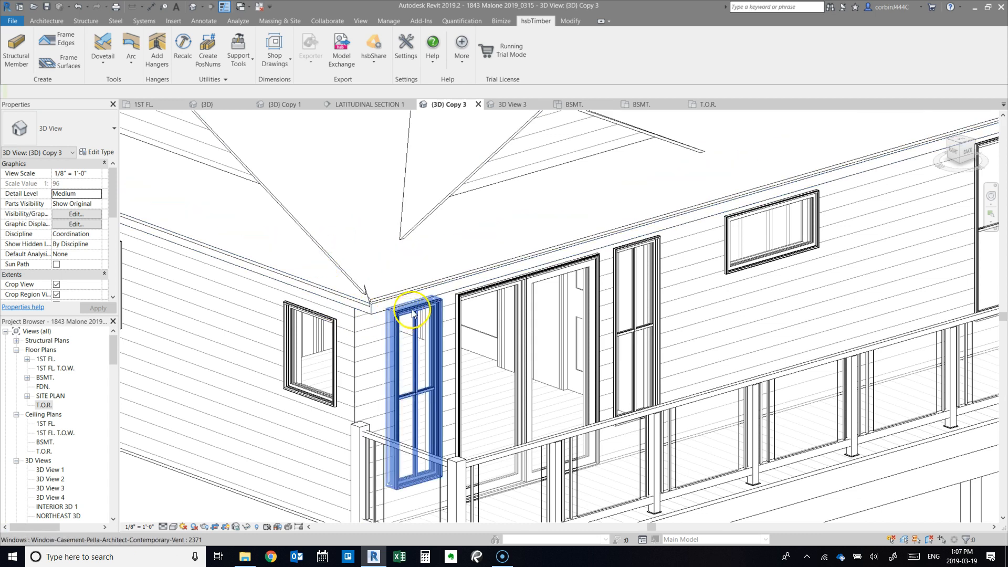
- Examine in the 3D view how the roof edges and soffits meet at the eave corners on both ends of the house
{"action": "scroll", "coordinate": [371, 284], "scroll_direction": "up", "scroll_amount": 5}
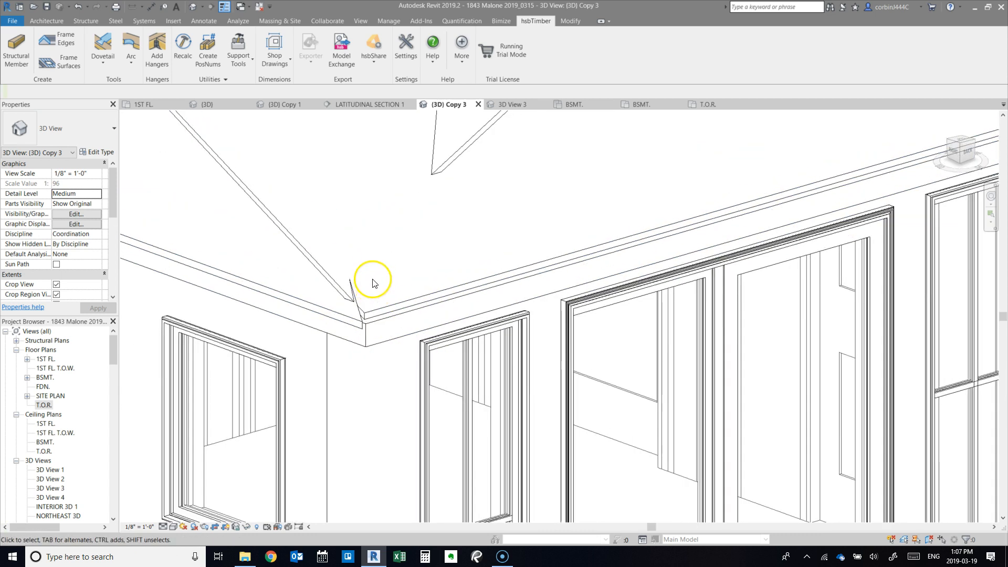
{"action": "scroll", "coordinate": [279, 344], "scroll_direction": "down", "scroll_amount": 5}
{"action": "middle_click_drag", "start_coordinate": [252, 315], "coordinate": [361, 293], "text": "shift"}
{"action": "scroll", "coordinate": [354, 315], "scroll_direction": "up", "scroll_amount": 8}
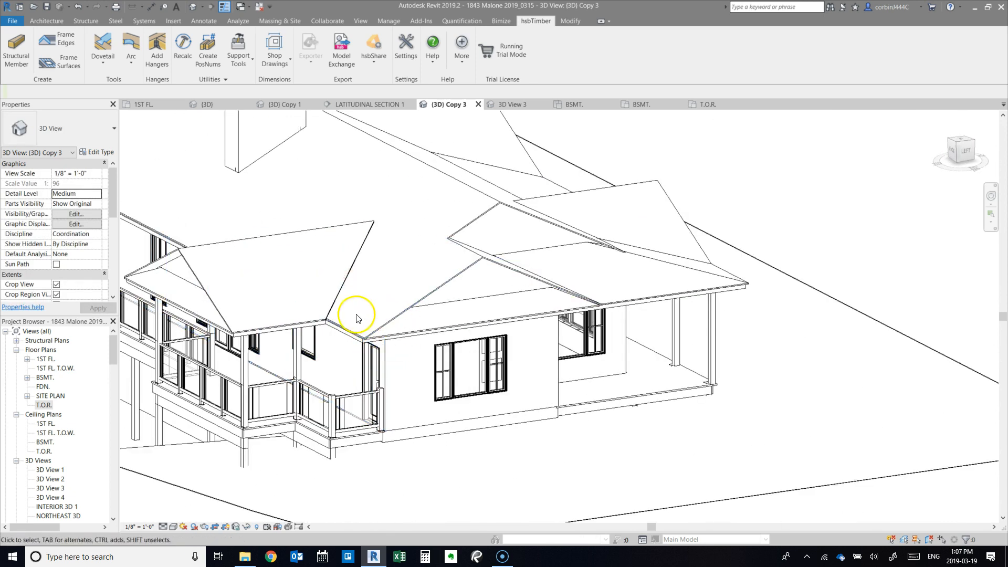
{"action": "scroll", "coordinate": [346, 341], "scroll_direction": "up", "scroll_amount": 5}
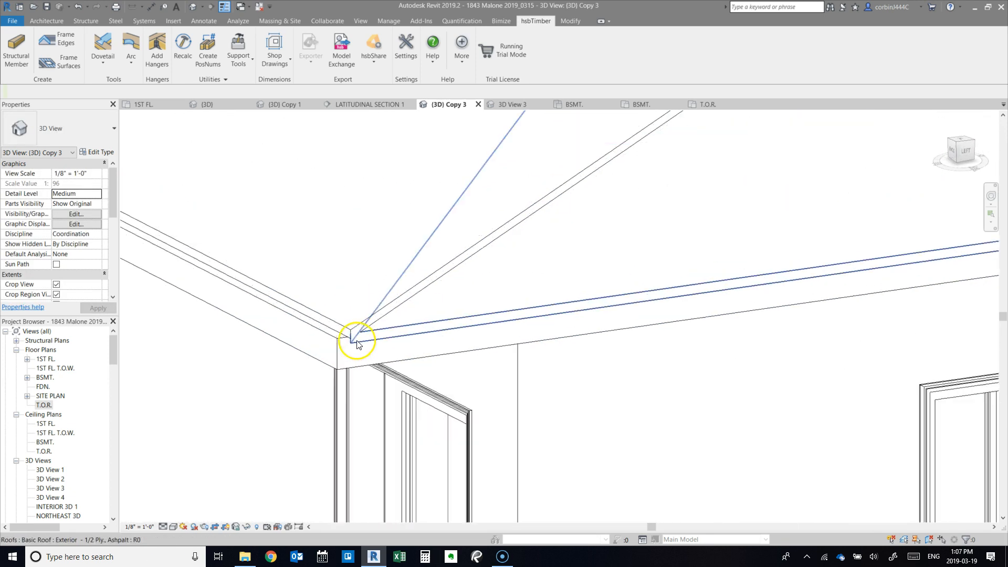
{"action": "scroll", "coordinate": [350, 344], "scroll_direction": "down", "scroll_amount": 5}
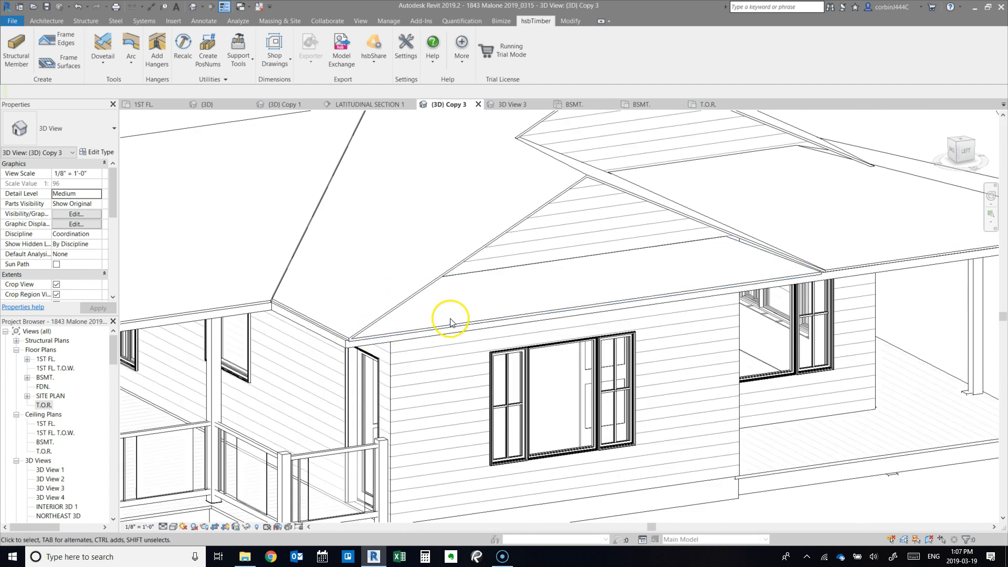
{"action": "scroll", "coordinate": [731, 254], "scroll_direction": "down", "scroll_amount": 3}
{"action": "scroll", "coordinate": [663, 315], "scroll_direction": "up", "scroll_amount": 8}
{"action": "scroll", "coordinate": [663, 315], "scroll_direction": "down", "scroll_amount": 3}
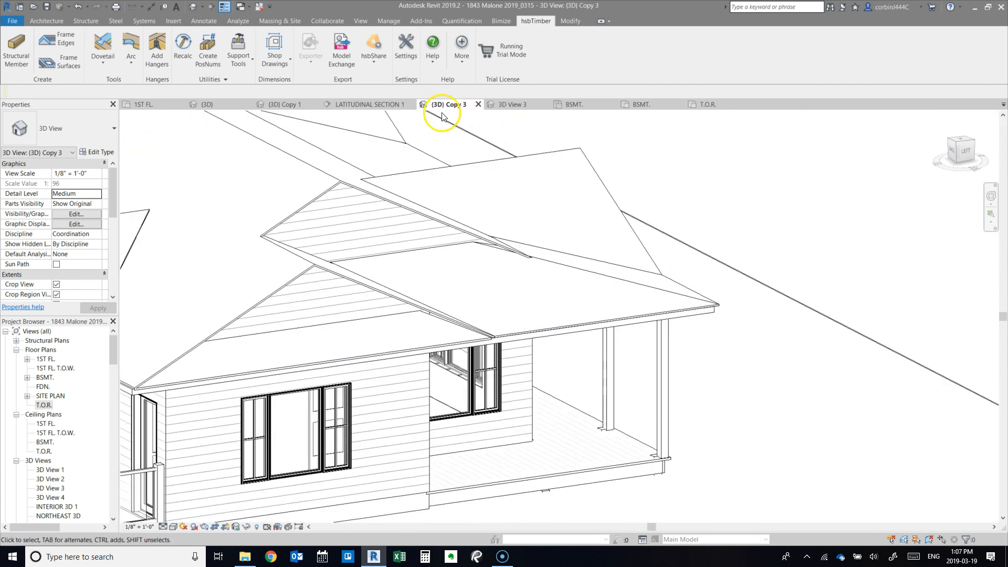
- In the T.O.R. floor plan, move the gable-end skirt roof horizontally inward until its outer edge is flush with the main roof edge
{"action": "left_click", "coordinate": [709, 104]}
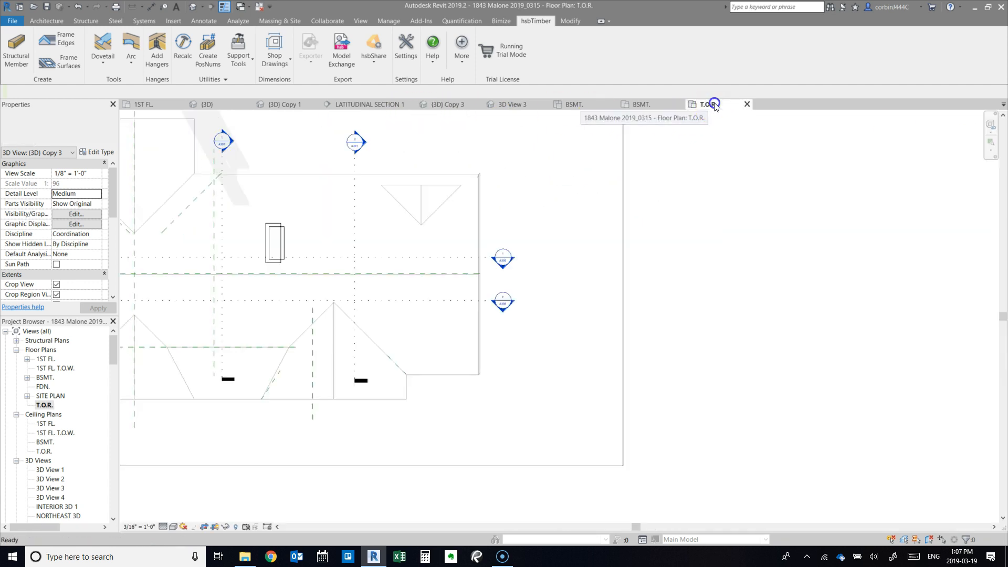
{"action": "scroll", "coordinate": [487, 311], "scroll_direction": "up", "scroll_amount": 3}
{"action": "scroll", "coordinate": [458, 254], "scroll_direction": "down", "scroll_amount": 4}
{"action": "scroll", "coordinate": [411, 243], "scroll_direction": "up", "scroll_amount": 6}
{"action": "left_click", "coordinate": [420, 237]}
{"action": "left_click", "coordinate": [189, 59]}
{"action": "left_click", "coordinate": [421, 279]}
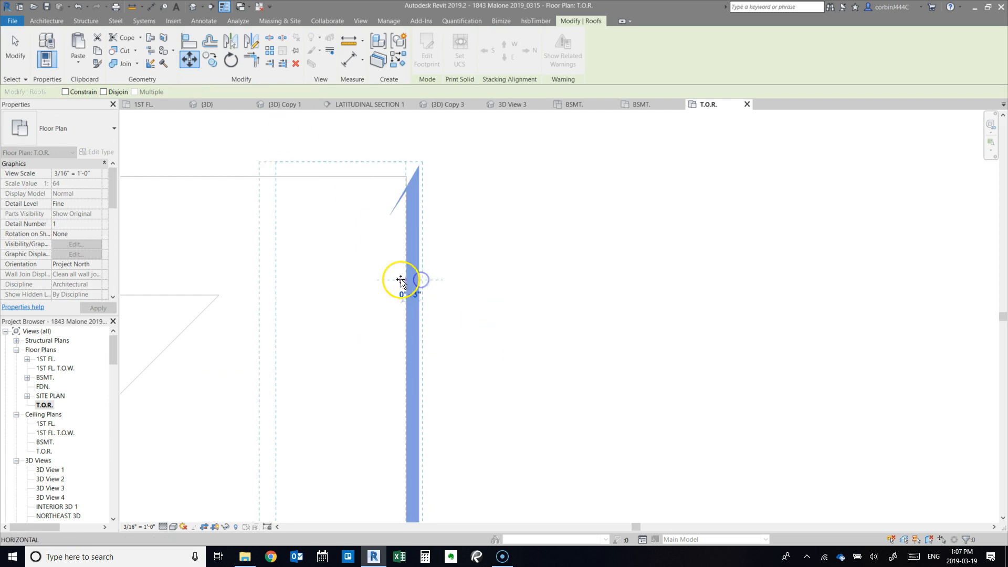
{"action": "left_click", "coordinate": [407, 278]}
{"action": "left_click", "coordinate": [461, 261]}
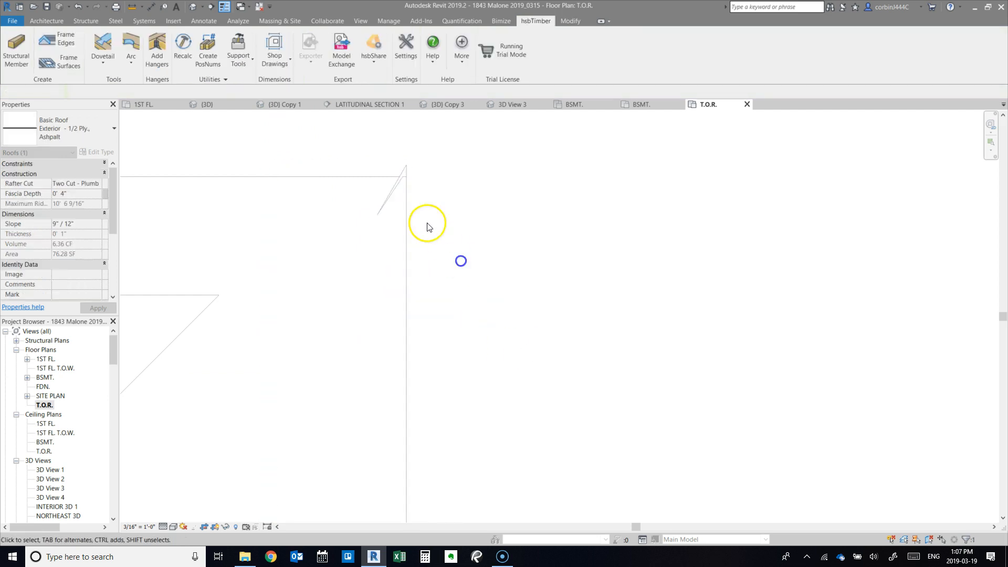
- Edit the gable-end skirt roof's footprint and align its upper diagonal boundary line with the adjoining main roof reference line
{"action": "double_click", "coordinate": [406, 169]}
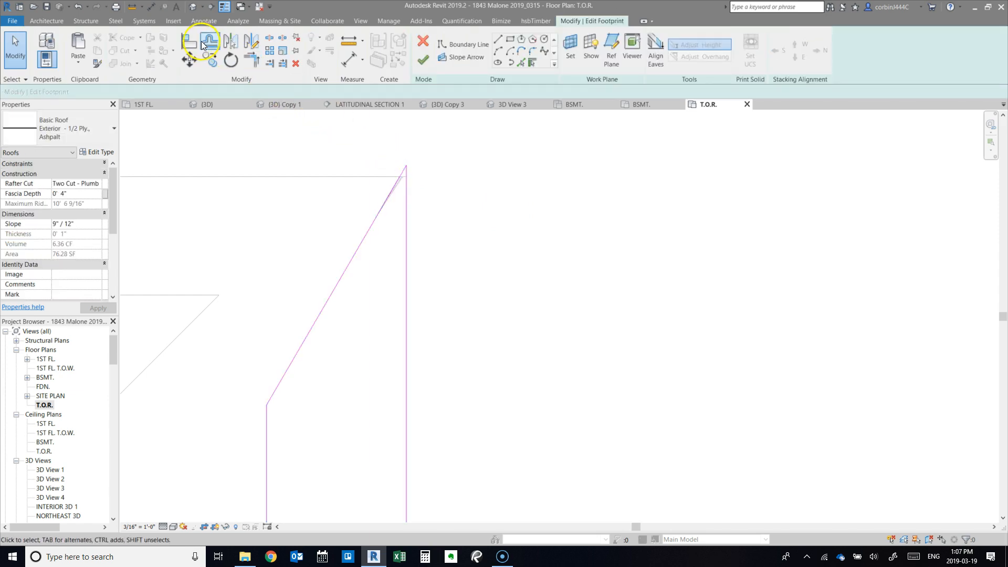
{"action": "scroll", "coordinate": [395, 171], "scroll_direction": "up", "scroll_amount": 4}
{"action": "left_click", "coordinate": [382, 153]}
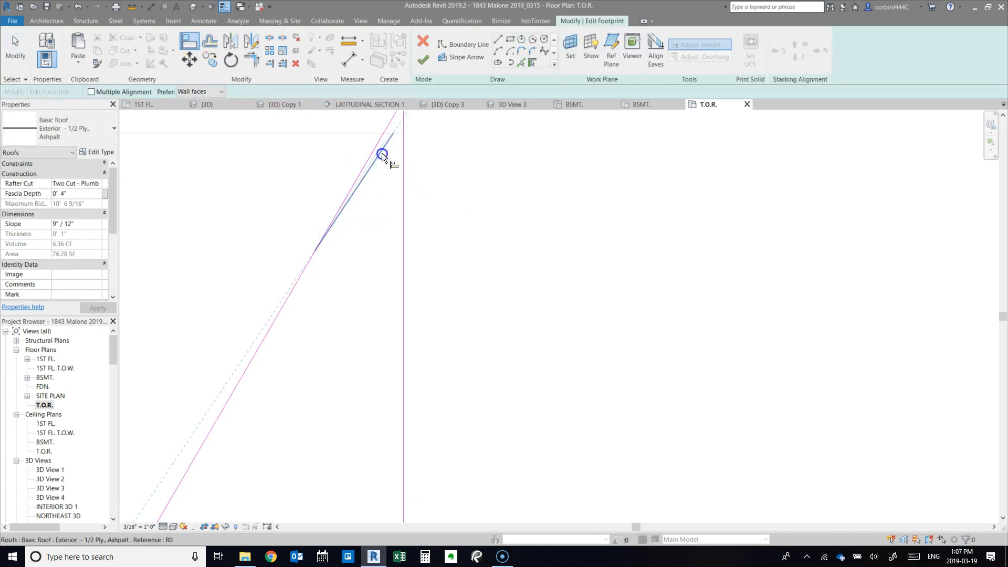
{"action": "left_click", "coordinate": [383, 140]}
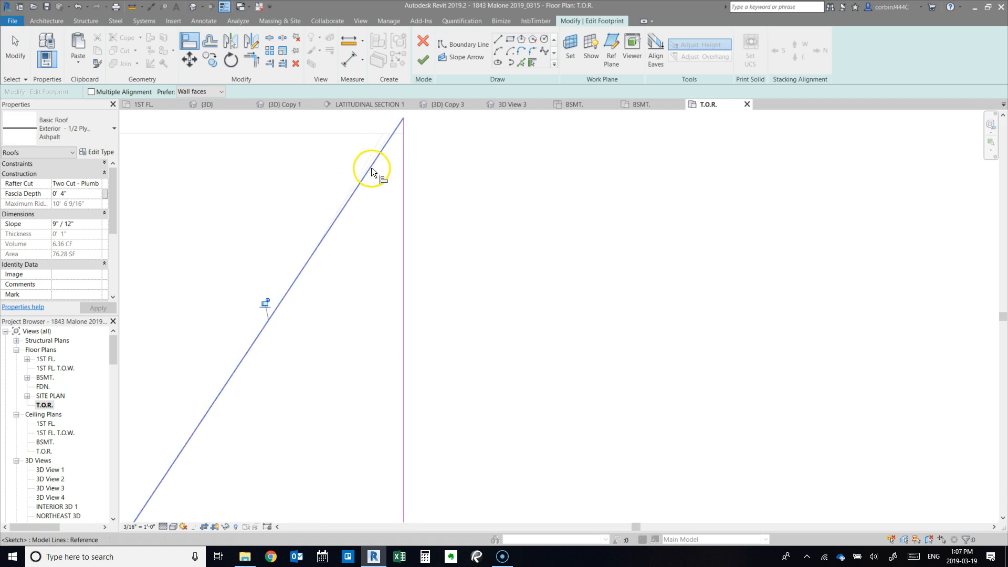
{"action": "scroll", "coordinate": [366, 179], "scroll_direction": "up", "scroll_amount": 2}
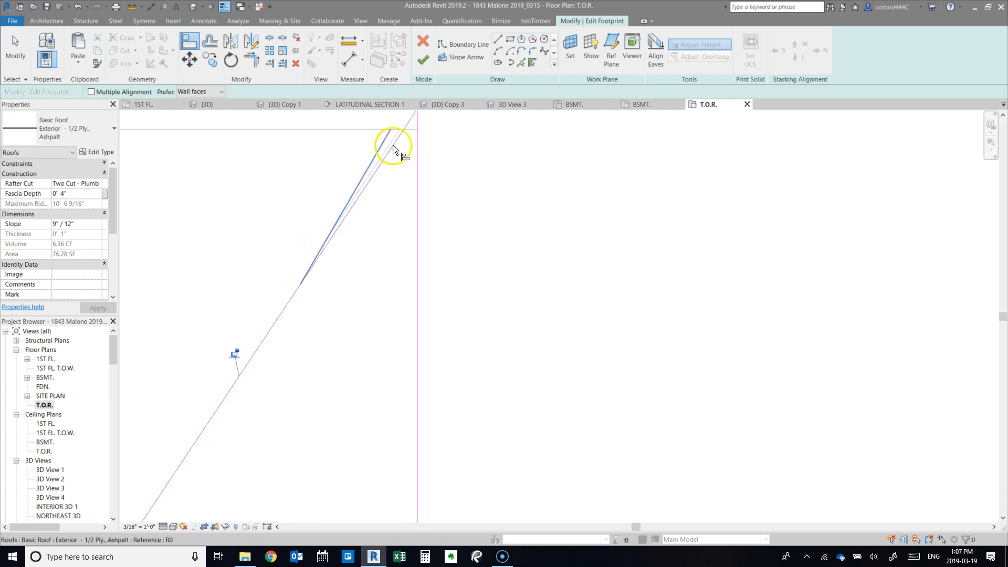
{"action": "scroll", "coordinate": [312, 170], "scroll_direction": "down", "scroll_amount": 3}
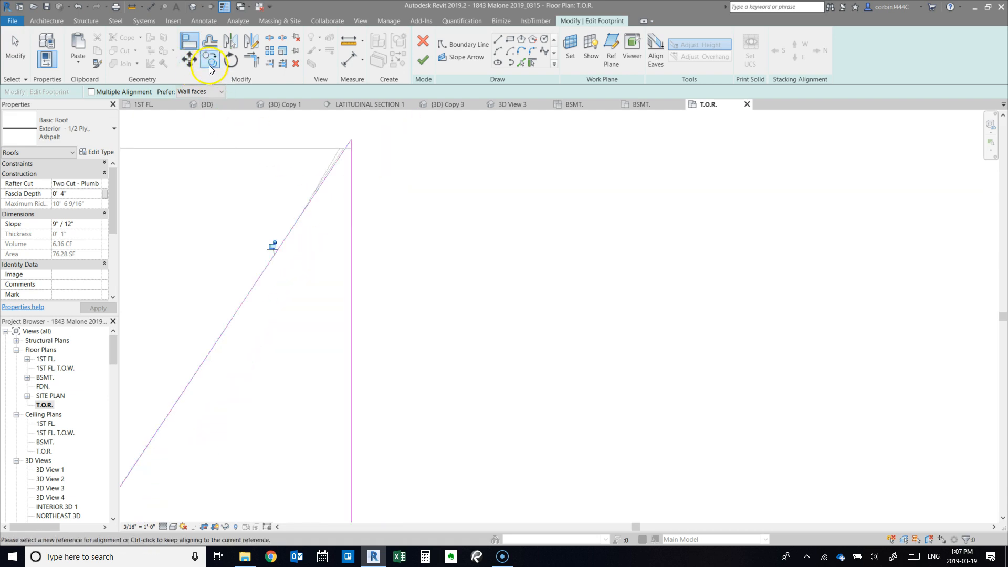
{"action": "key", "text": "Escape"}
- Move the footprint's diagonal boundary line so its outer end meets the corner of the main roof's eave
{"action": "left_click", "coordinate": [312, 200]}
{"action": "left_click", "coordinate": [195, 59]}
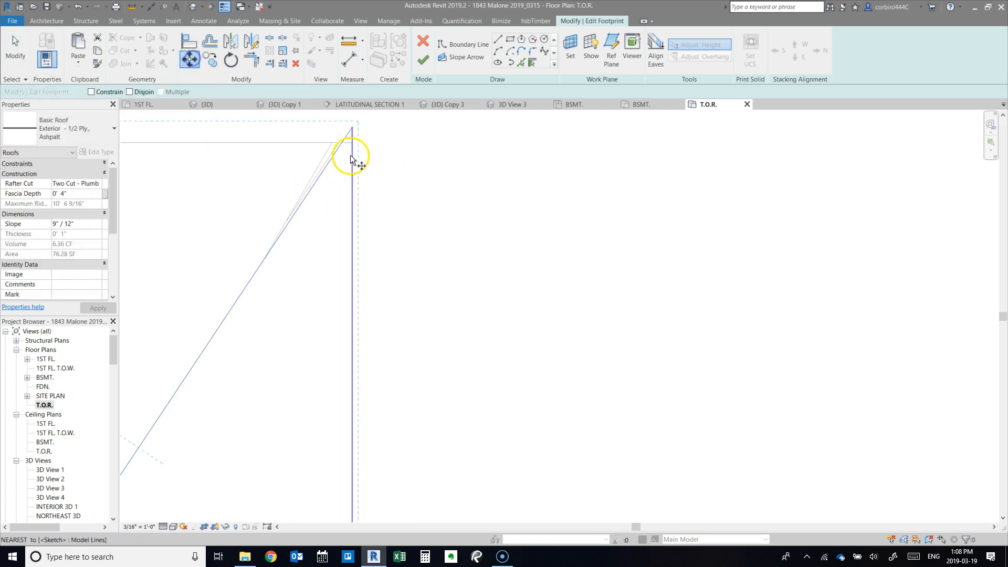
{"action": "left_click", "coordinate": [354, 116]}
{"action": "left_click", "coordinate": [367, 150]}
{"action": "scroll", "coordinate": [464, 156], "scroll_direction": "down", "scroll_amount": 4}
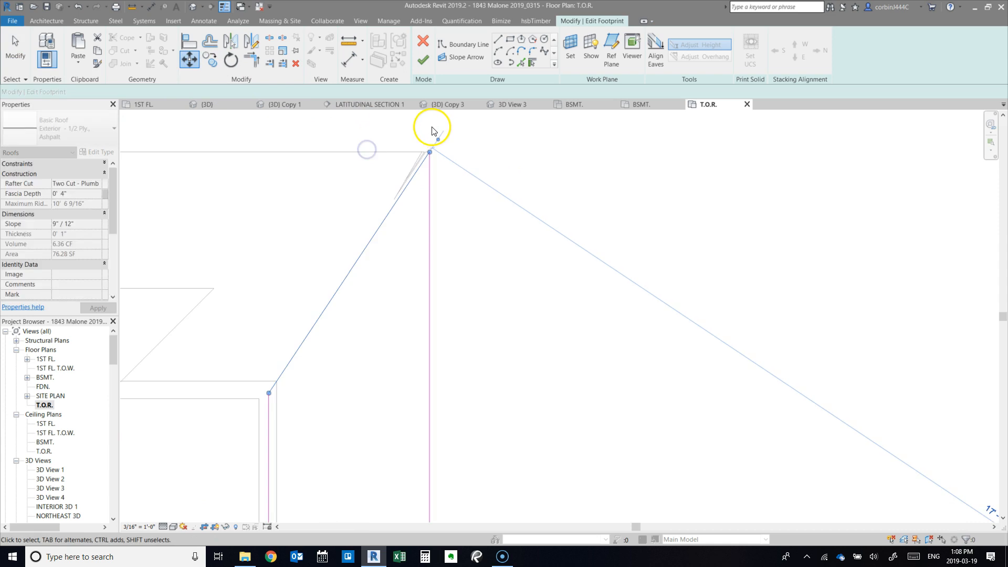
- Move the skirt roof footprint's lower diagonal boundary line so its outer end meets the main roof's corner, and finish the footprint
{"action": "scroll", "coordinate": [432, 128], "scroll_direction": "down", "scroll_amount": 3}
{"action": "scroll", "coordinate": [389, 243], "scroll_direction": "up", "scroll_amount": 4}
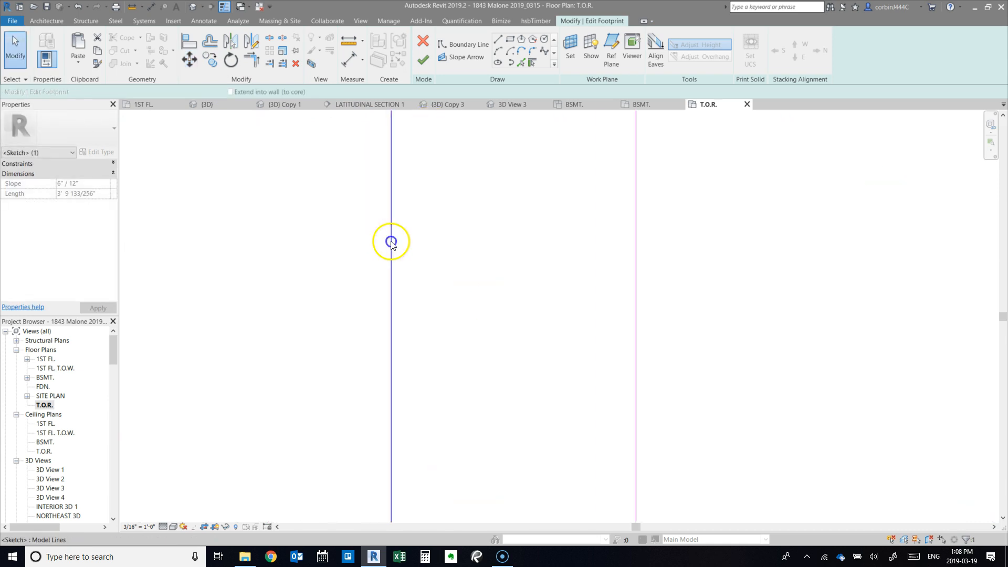
{"action": "left_click", "coordinate": [391, 243]}
{"action": "scroll", "coordinate": [368, 220], "scroll_direction": "down", "scroll_amount": 3}
{"action": "scroll", "coordinate": [353, 220], "scroll_direction": "down", "scroll_amount": 2}
{"action": "scroll", "coordinate": [356, 236], "scroll_direction": "up", "scroll_amount": 2}
{"action": "scroll", "coordinate": [360, 468], "scroll_direction": "down", "scroll_amount": 3}
{"action": "scroll", "coordinate": [367, 441], "scroll_direction": "up", "scroll_amount": 4}
{"action": "scroll", "coordinate": [384, 399], "scroll_direction": "up", "scroll_amount": 6}
{"action": "left_click", "coordinate": [416, 379]}
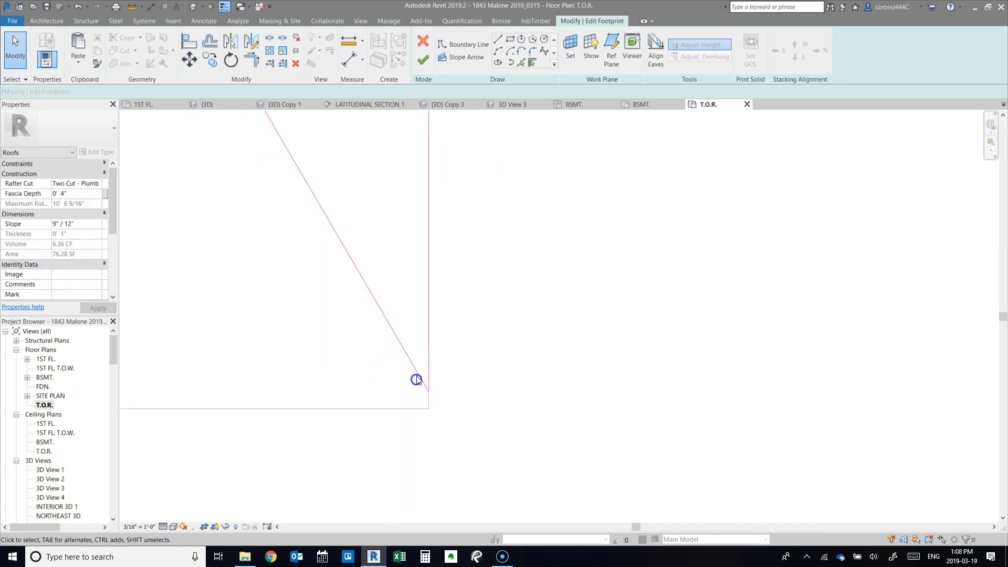
{"action": "left_click", "coordinate": [189, 59]}
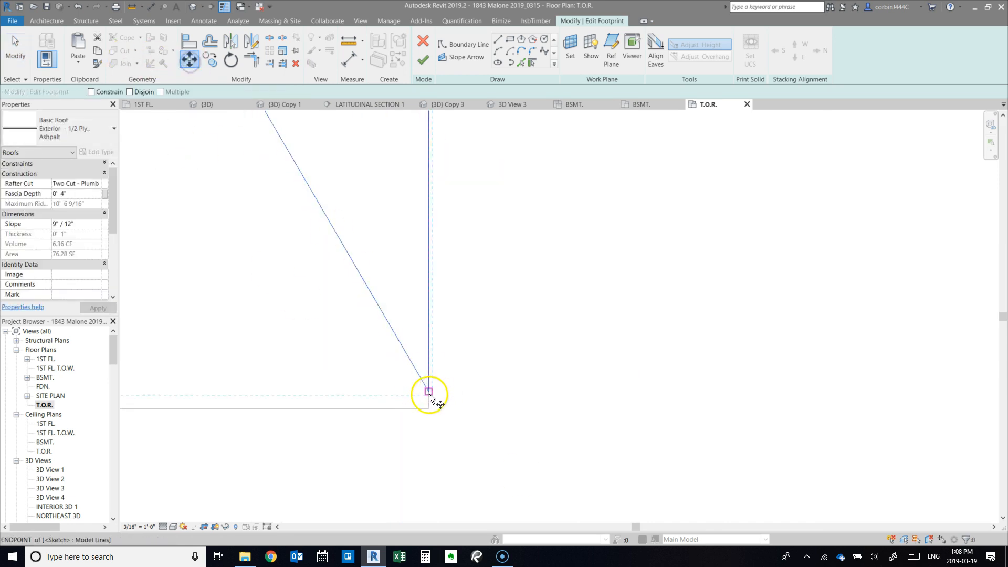
{"action": "left_click", "coordinate": [428, 394]}
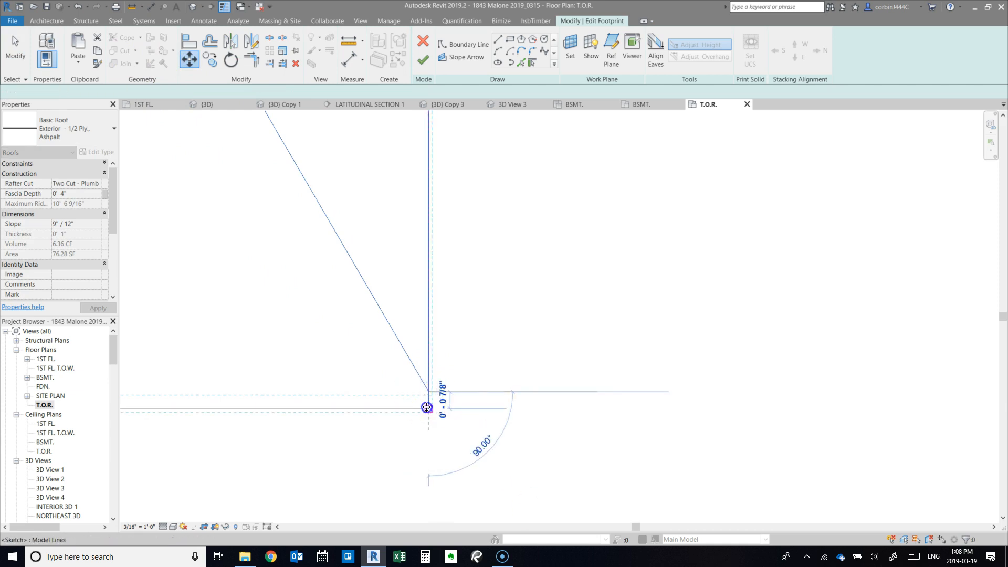
{"action": "left_click", "coordinate": [427, 407]}
{"action": "scroll", "coordinate": [408, 119], "scroll_direction": "down", "scroll_amount": 1}
{"action": "left_click", "coordinate": [429, 62]}
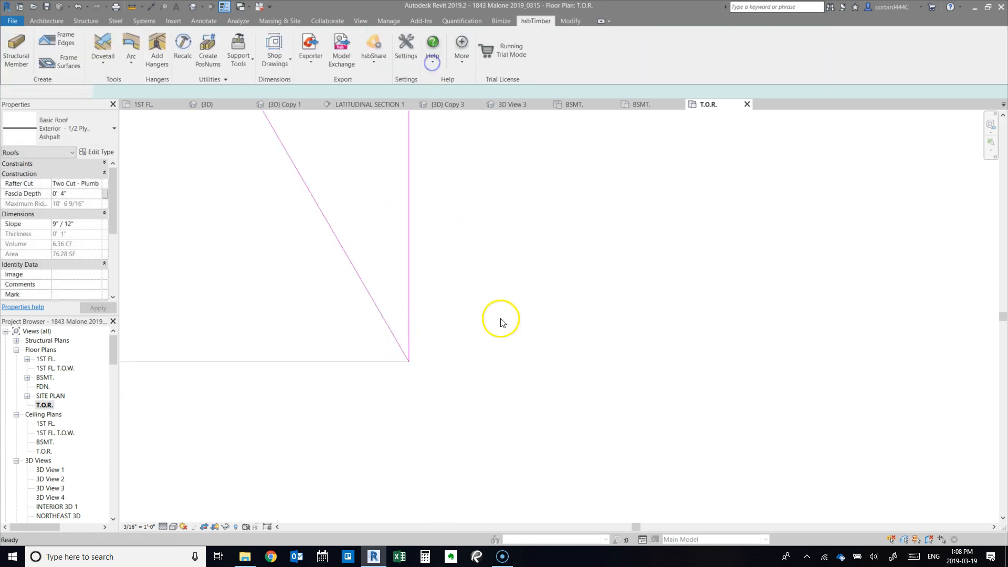
- In the EAST ELEVATION - DESIGN view, move the gable-end skirt roof straight up until its upper edge lines up with the adjoining eave
{"action": "scroll", "coordinate": [58, 436], "scroll_direction": "down", "scroll_amount": 10}
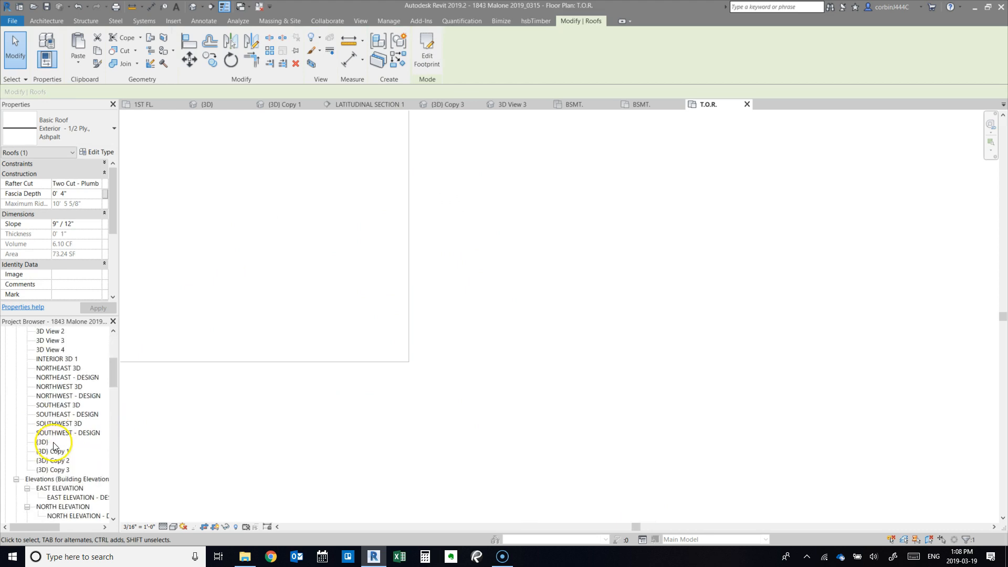
{"action": "double_click", "coordinate": [61, 434]}
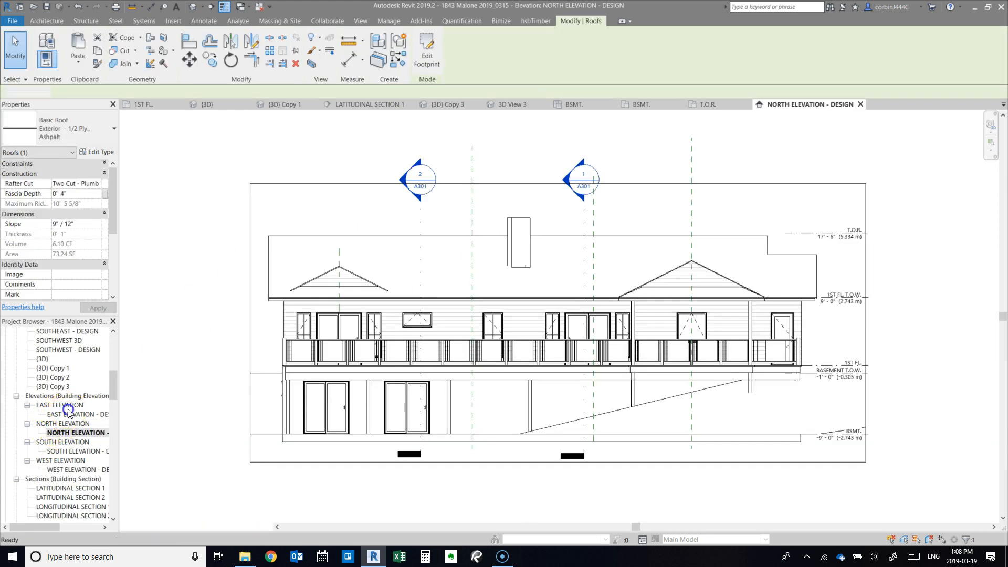
{"action": "double_click", "coordinate": [68, 413]}
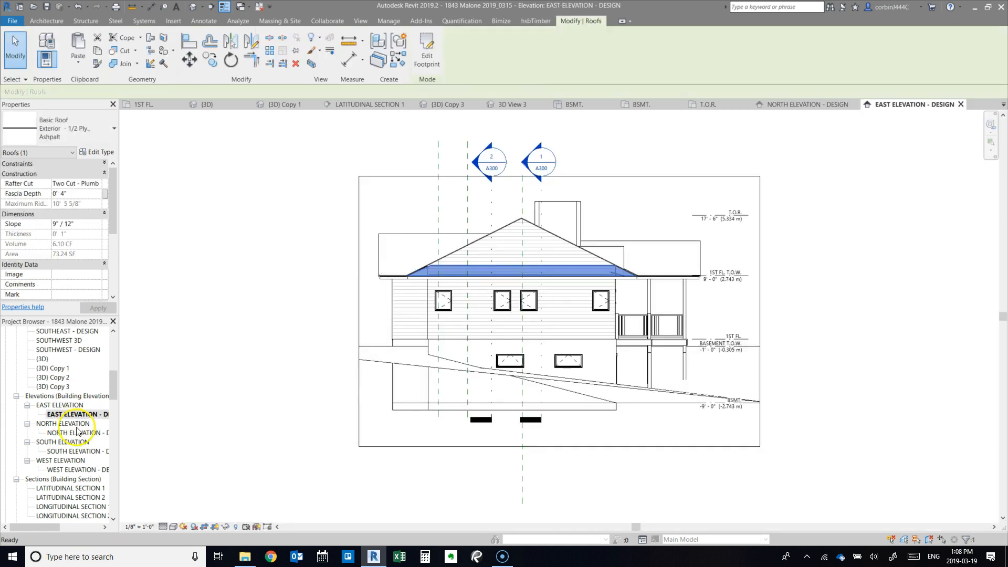
{"action": "scroll", "coordinate": [637, 278], "scroll_direction": "up", "scroll_amount": 6}
{"action": "left_click", "coordinate": [632, 217]}
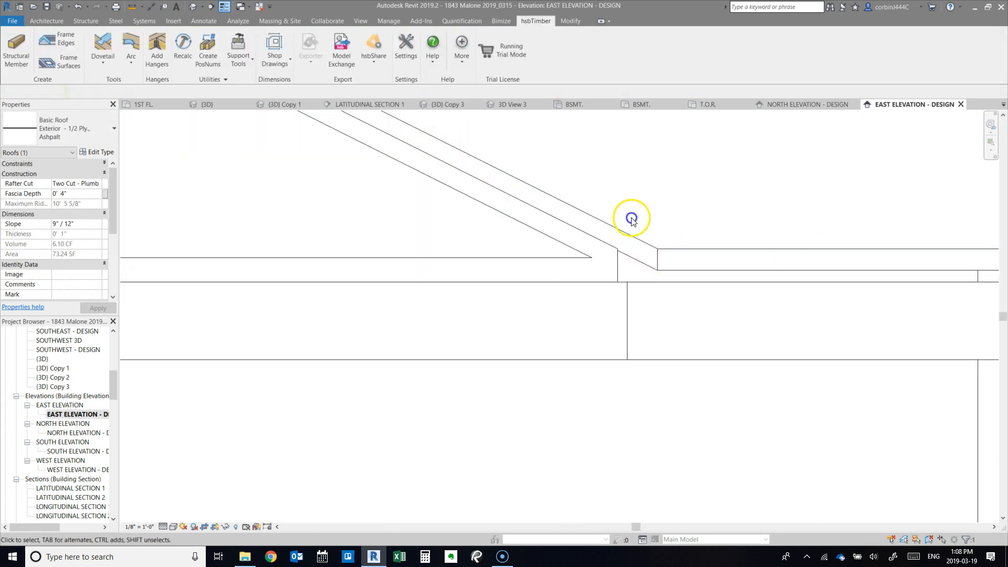
{"action": "left_click", "coordinate": [581, 259]}
{"action": "scroll", "coordinate": [611, 257], "scroll_direction": "up", "scroll_amount": 3}
{"action": "left_click", "coordinate": [190, 60]}
{"action": "left_click", "coordinate": [615, 258]}
{"action": "left_click", "coordinate": [615, 236]}
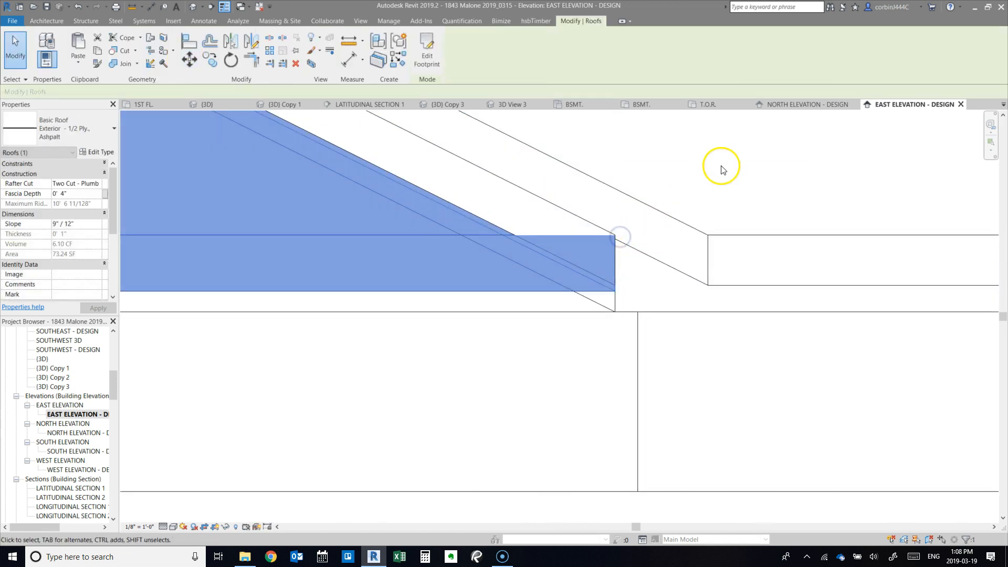
- Move the lower roof behind the skirt roof vertically up until its bottom corner aligns with the raised skirt roof's bottom edge
{"action": "left_click", "coordinate": [720, 166]}
{"action": "left_click", "coordinate": [616, 307]}
{"action": "scroll", "coordinate": [604, 275], "scroll_direction": "down", "scroll_amount": 3}
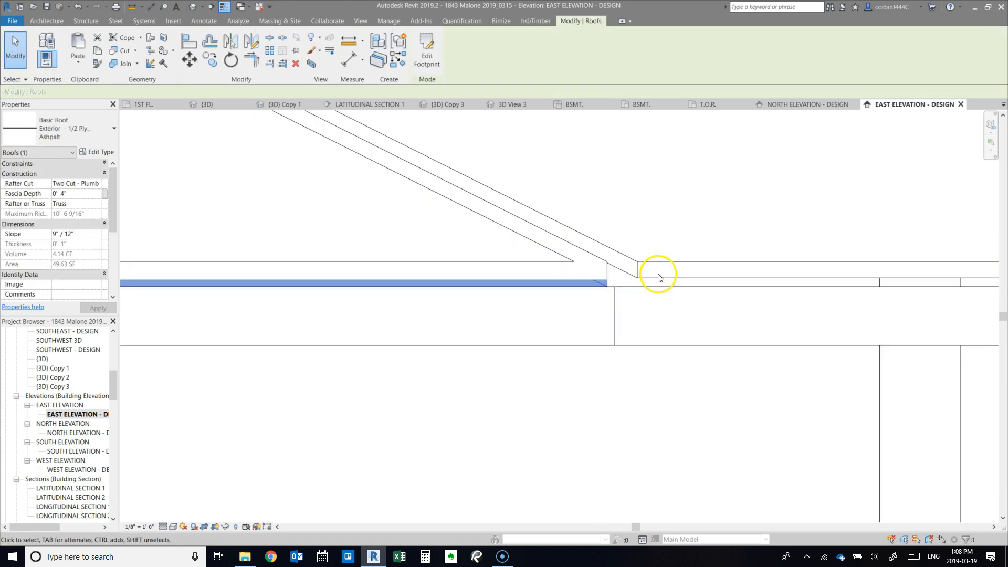
{"action": "scroll", "coordinate": [622, 283], "scroll_direction": "up", "scroll_amount": 4}
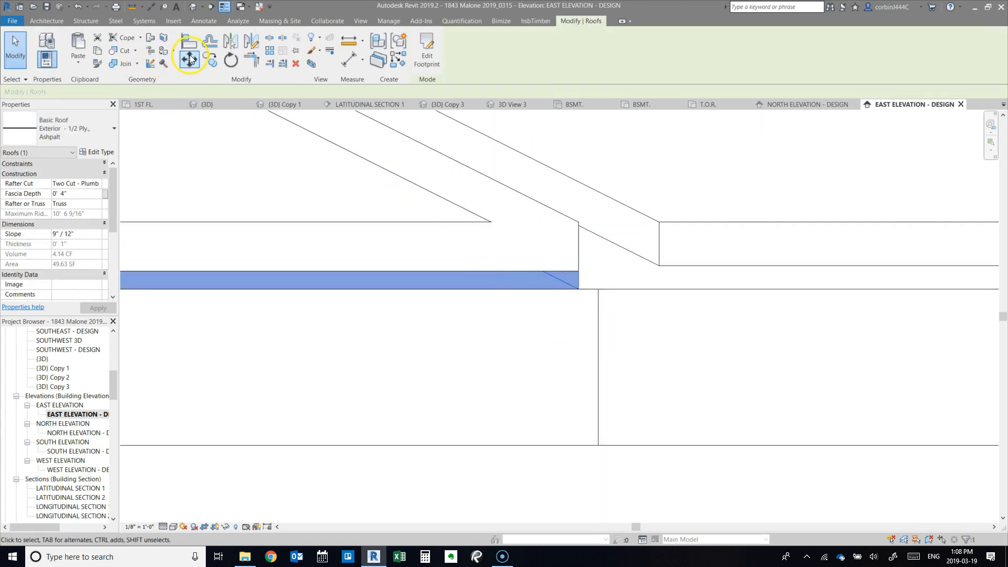
{"action": "left_click", "coordinate": [190, 59]}
{"action": "left_click", "coordinate": [579, 288]}
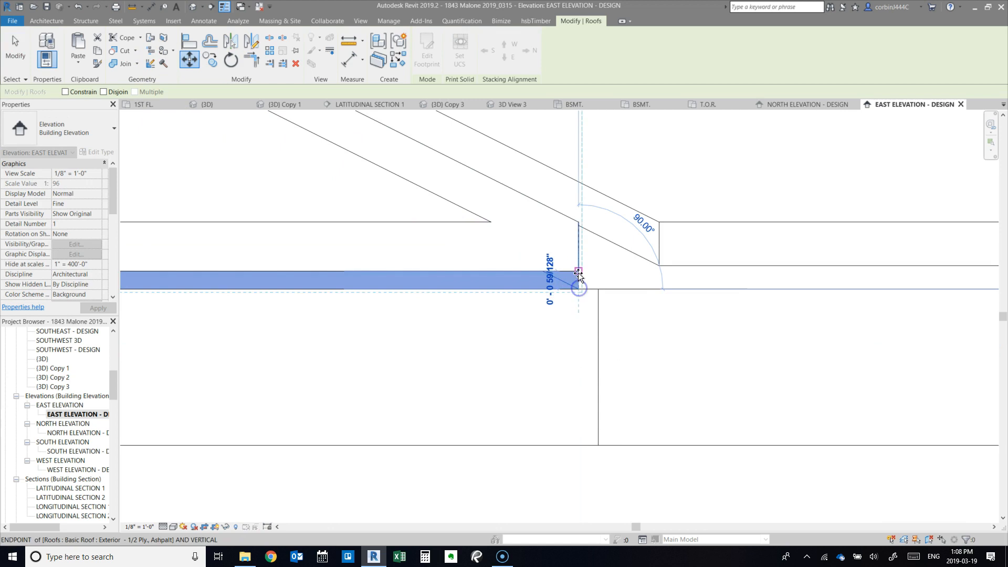
{"action": "left_click", "coordinate": [578, 272]}
{"action": "left_click", "coordinate": [670, 152]}
- At the opposite eave corner, move the low-hanging roof up until its bottom corner meets the bottom of the neighbouring eave
{"action": "scroll", "coordinate": [486, 258], "scroll_direction": "down", "scroll_amount": 6}
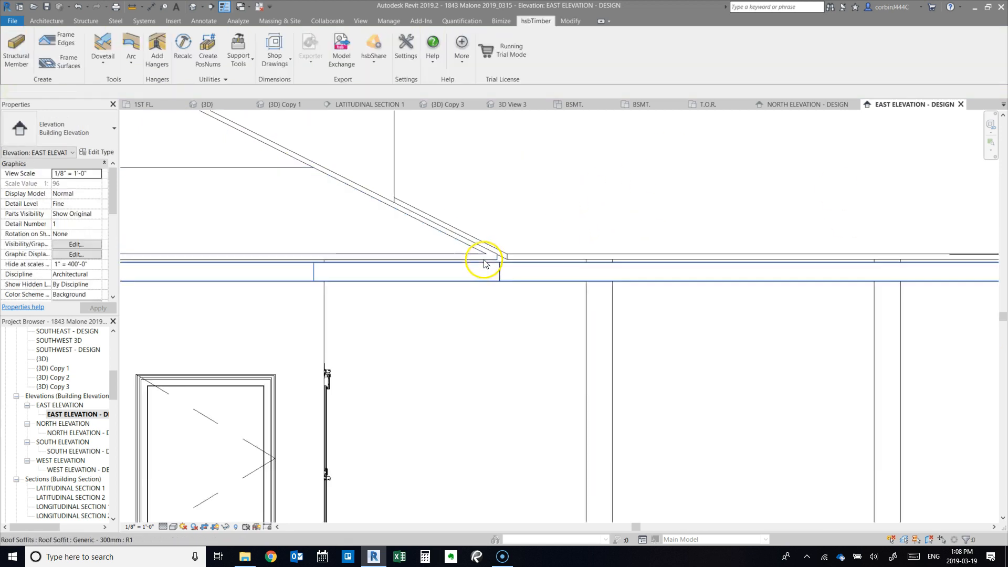
{"action": "scroll", "coordinate": [544, 267], "scroll_direction": "down", "scroll_amount": 5}
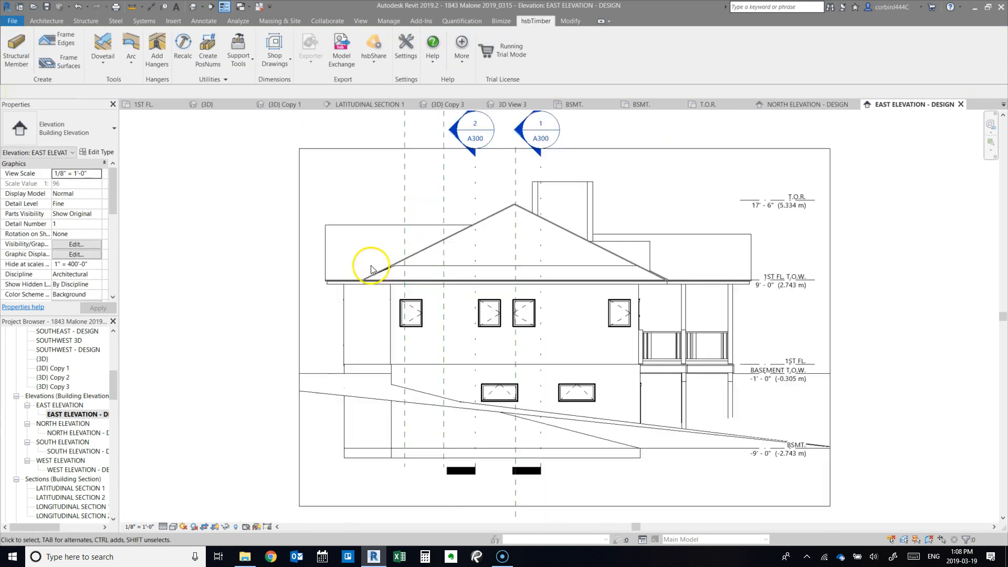
{"action": "scroll", "coordinate": [320, 293], "scroll_direction": "up", "scroll_amount": 6}
{"action": "scroll", "coordinate": [199, 287], "scroll_direction": "up", "scroll_amount": 4}
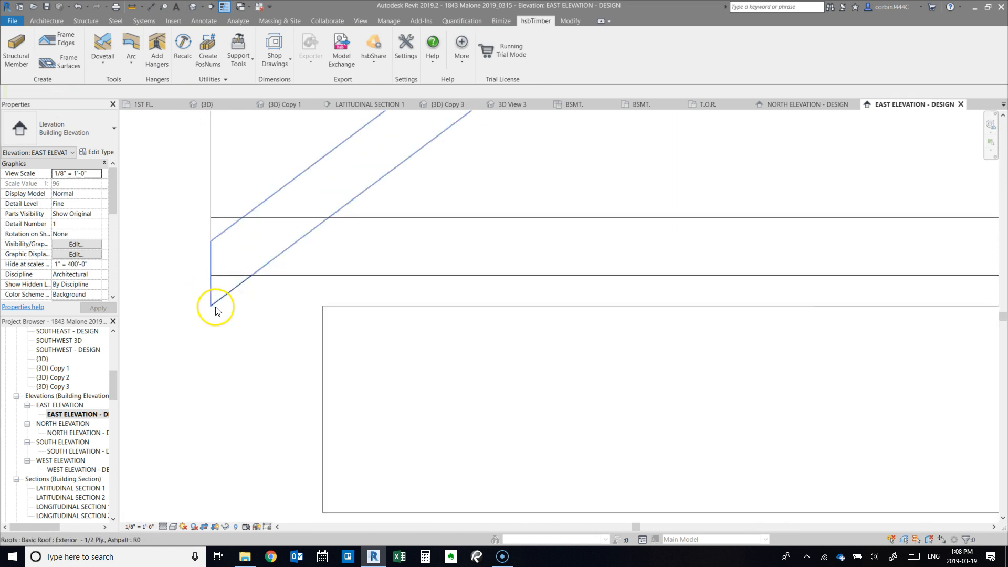
{"action": "left_click", "coordinate": [213, 307]}
{"action": "left_click", "coordinate": [211, 307]}
{"action": "left_click", "coordinate": [215, 323]}
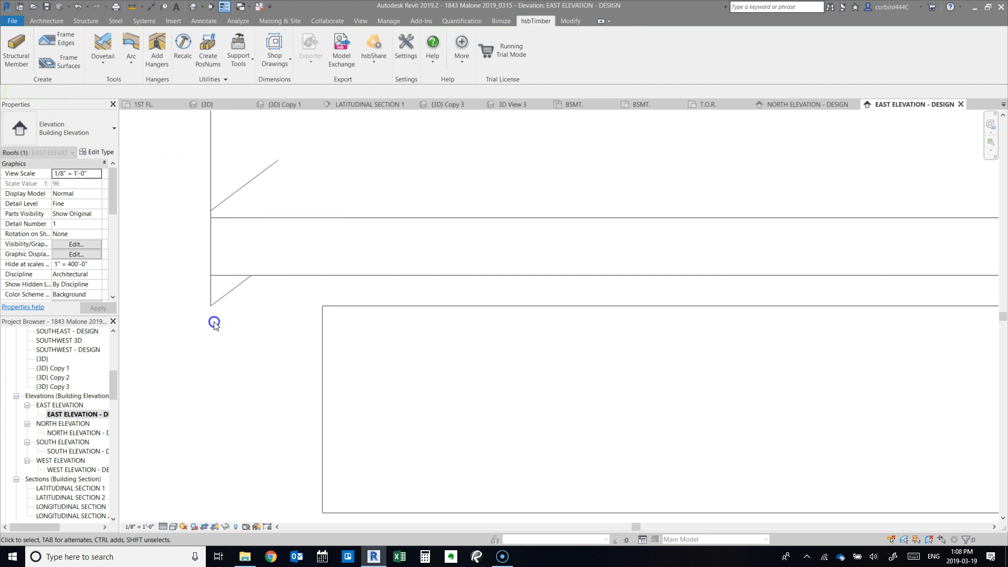
- Move the raised roof at that corner slightly down until its top corner meets the neighbouring eave's upper edge
{"action": "left_click", "coordinate": [214, 301]}
{"action": "left_click", "coordinate": [220, 205]}
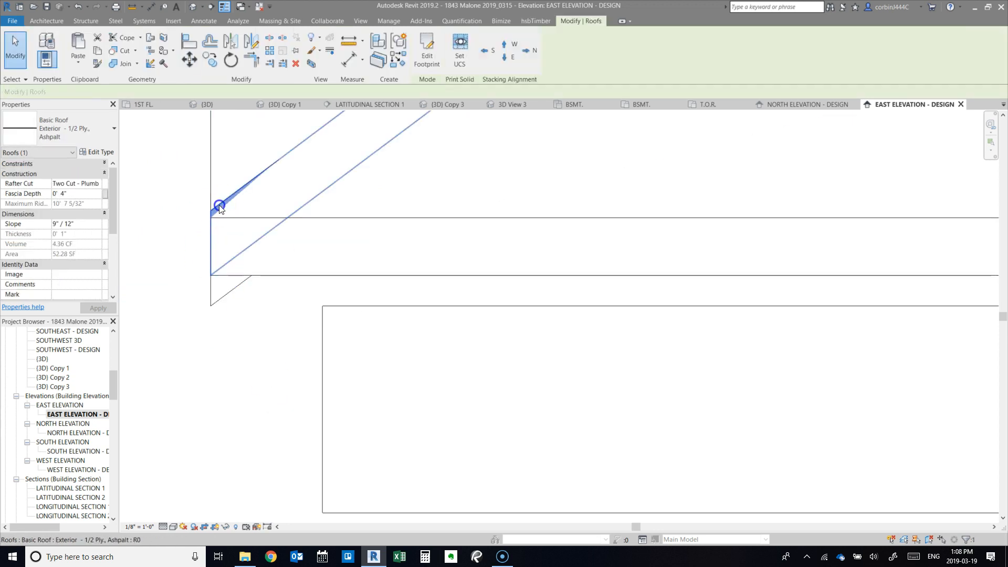
{"action": "scroll", "coordinate": [209, 224], "scroll_direction": "up", "scroll_amount": 3}
{"action": "left_click", "coordinate": [191, 61]}
{"action": "left_click", "coordinate": [213, 195]}
{"action": "left_click", "coordinate": [214, 344]}
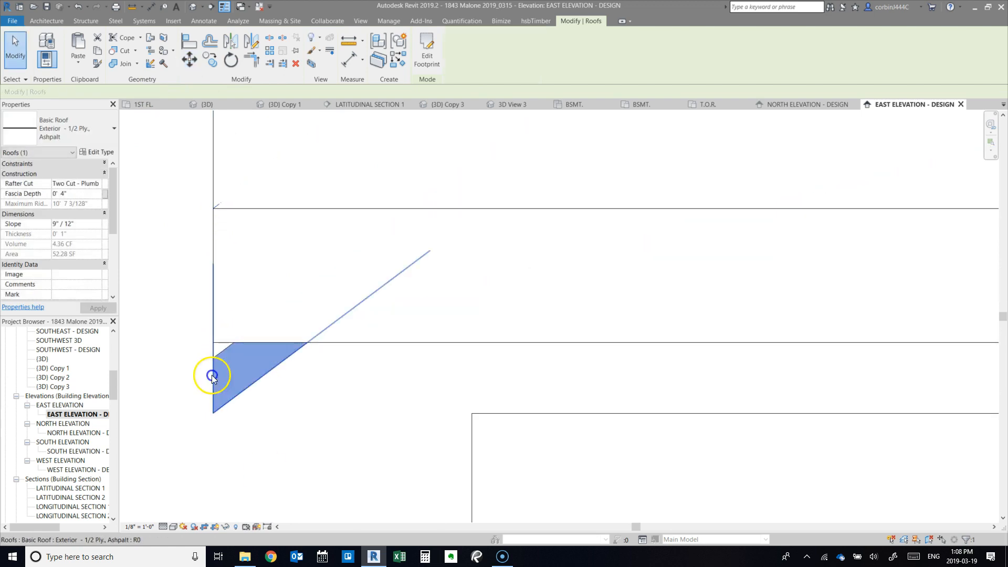
- Move the remaining low roof at the same corner up until its top corner meets the eave's upper edge
{"action": "left_click", "coordinate": [214, 261]}
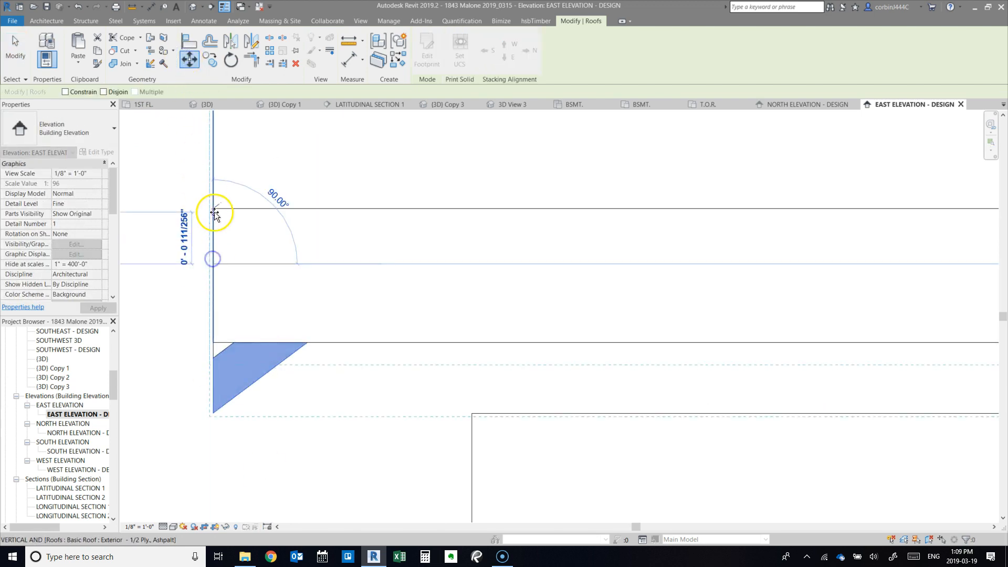
{"action": "left_click", "coordinate": [213, 209]}
{"action": "left_click", "coordinate": [187, 266]}
- Examine the corrected eave corners and the whole house in the {3D} Copy 3 view
{"action": "scroll", "coordinate": [186, 266], "scroll_direction": "down", "scroll_amount": 3}
{"action": "scroll", "coordinate": [187, 268], "scroll_direction": "down", "scroll_amount": 5}
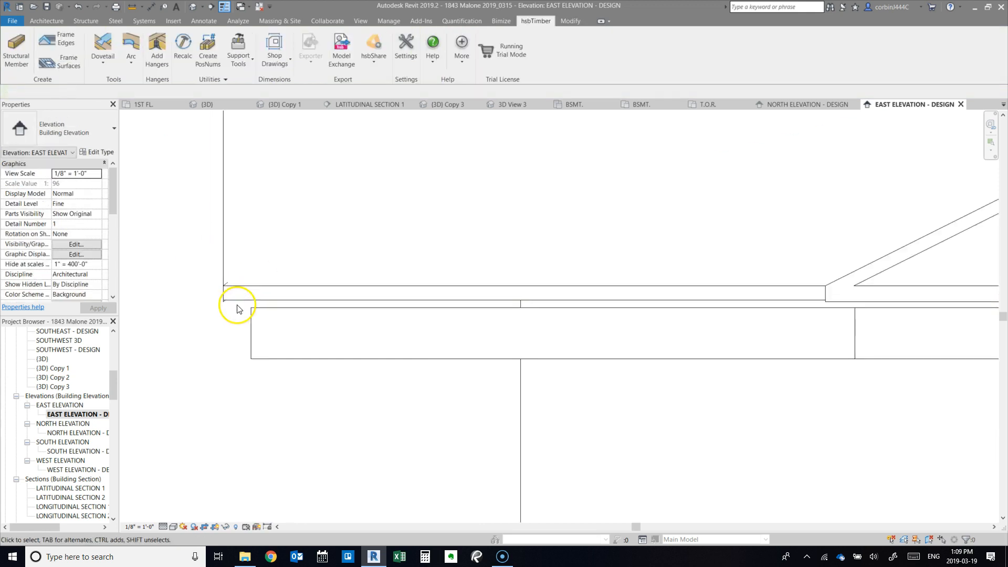
{"action": "scroll", "coordinate": [288, 252], "scroll_direction": "down", "scroll_amount": 2}
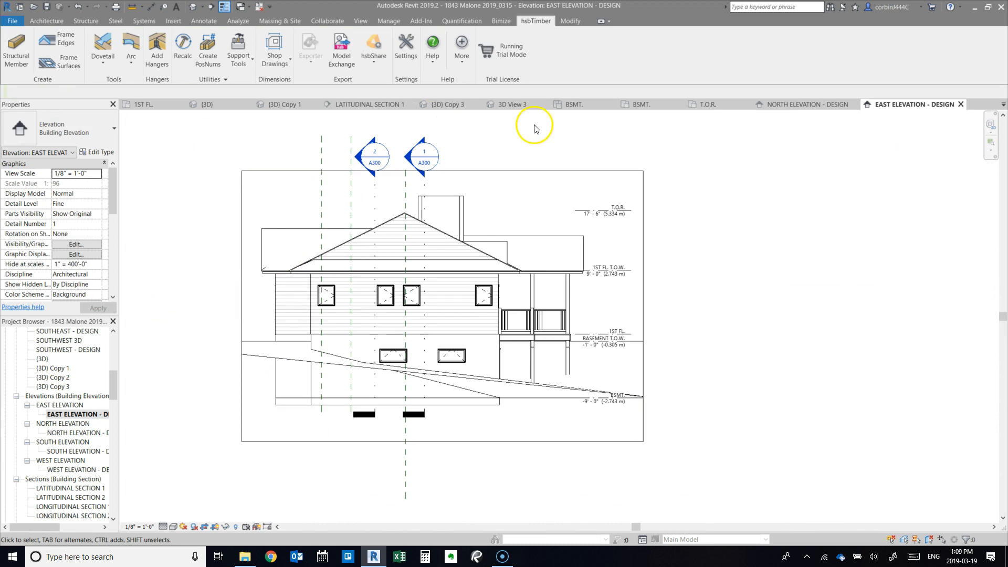
{"action": "left_click", "coordinate": [445, 104]}
{"action": "middle_click_drag", "start_coordinate": [279, 274], "coordinate": [405, 249], "text": "shift"}
{"action": "scroll", "coordinate": [594, 266], "scroll_direction": "up", "scroll_amount": 4}
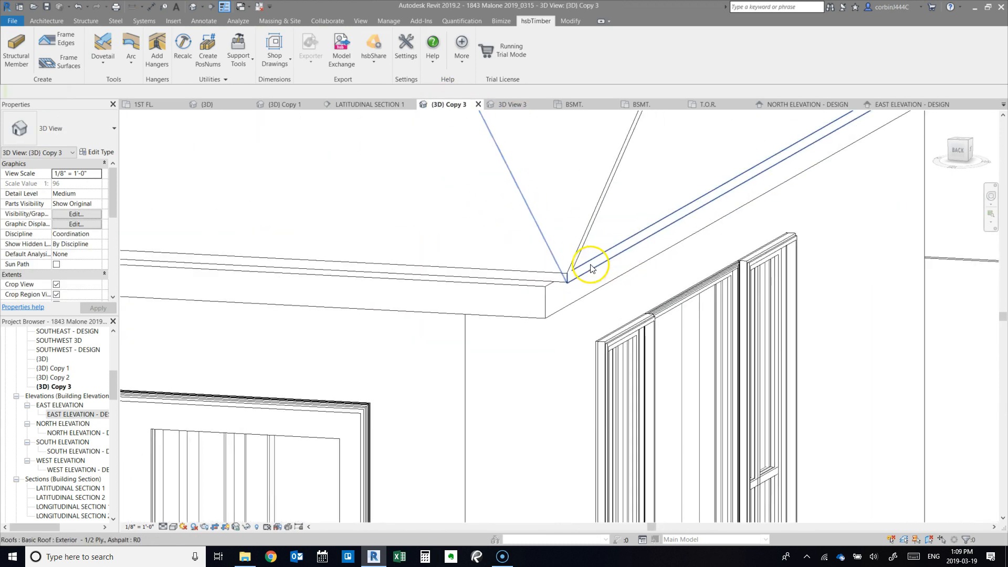
{"action": "scroll", "coordinate": [592, 274], "scroll_direction": "down", "scroll_amount": 2}
{"action": "scroll", "coordinate": [376, 274], "scroll_direction": "down", "scroll_amount": 4}
{"action": "middle_click_drag", "start_coordinate": [443, 265], "coordinate": [855, 288], "text": "shift"}
{"action": "scroll", "coordinate": [801, 283], "scroll_direction": "down", "scroll_amount": 3}
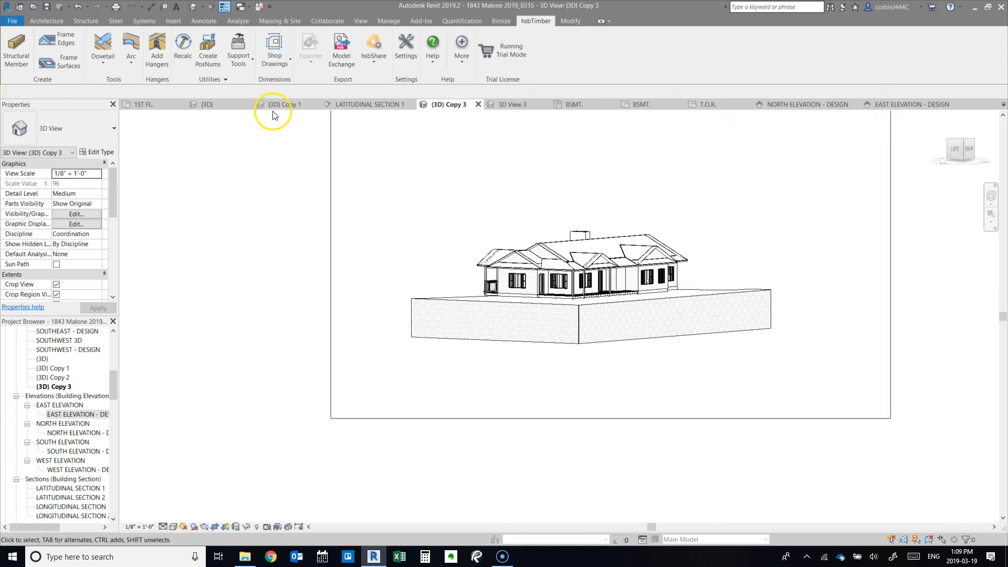
- Examine the sectioned roof and ceiling around the chimney in the {3D} Copy 1 view
{"action": "left_click", "coordinate": [512, 105]}
{"action": "left_click", "coordinate": [447, 104]}
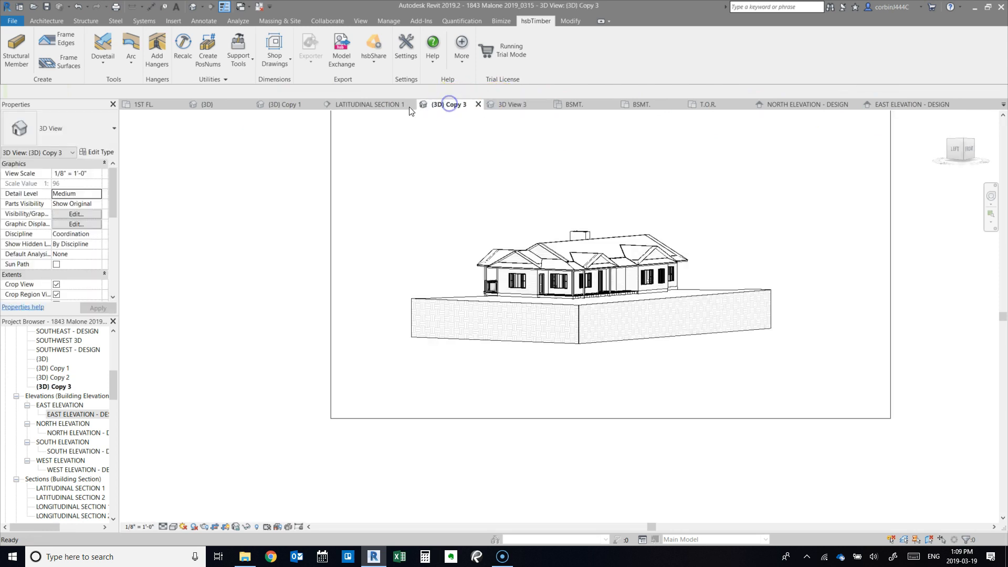
{"action": "left_click", "coordinate": [291, 107]}
{"action": "scroll", "coordinate": [462, 262], "scroll_direction": "down", "scroll_amount": 3}
{"action": "scroll", "coordinate": [293, 323], "scroll_direction": "up", "scroll_amount": 3}
{"action": "middle_click_drag", "start_coordinate": [295, 299], "coordinate": [416, 302], "text": "shift"}
{"action": "scroll", "coordinate": [399, 315], "scroll_direction": "up", "scroll_amount": 10}
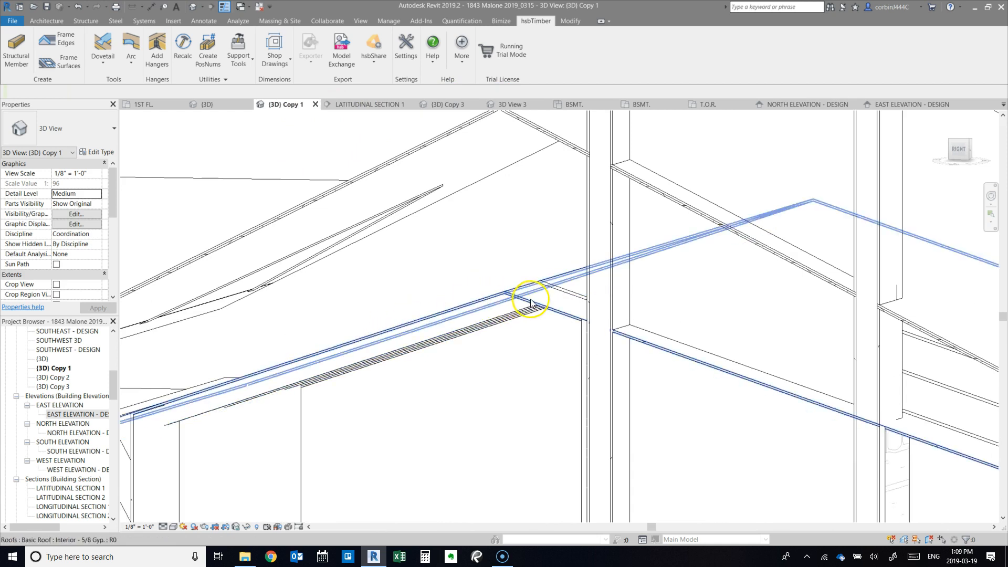
{"action": "scroll", "coordinate": [360, 182], "scroll_direction": "down", "scroll_amount": 8}
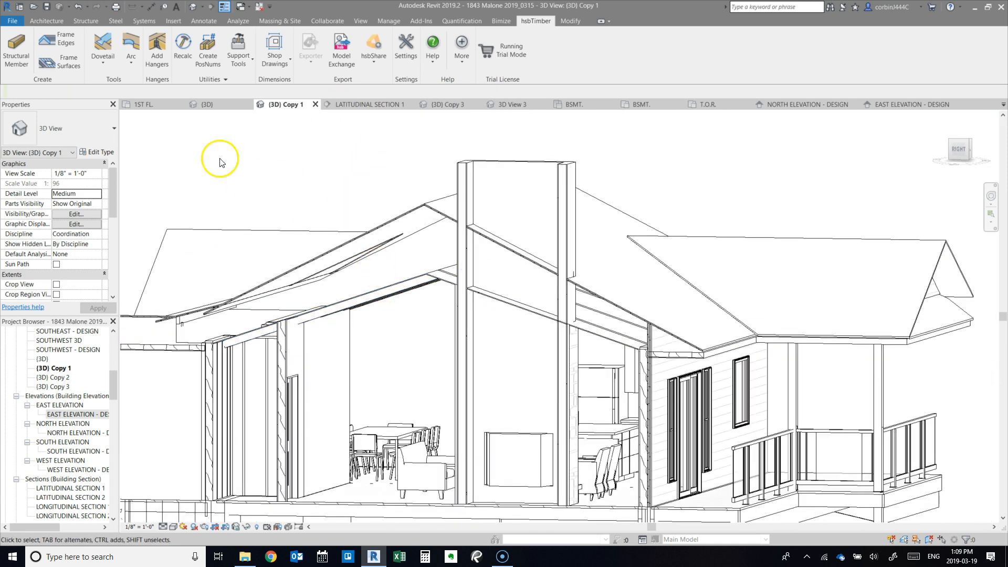
- Run Frame Surfaces with multiple selection and pick the main roof's slope surfaces on both sides of the ridge
{"action": "left_click", "coordinate": [55, 60]}
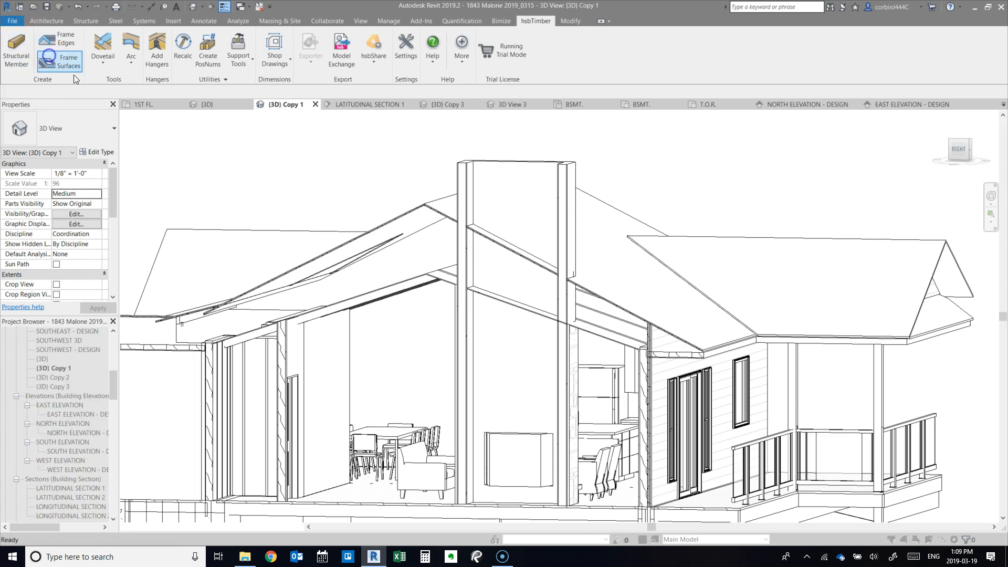
{"action": "left_click", "coordinate": [50, 92]}
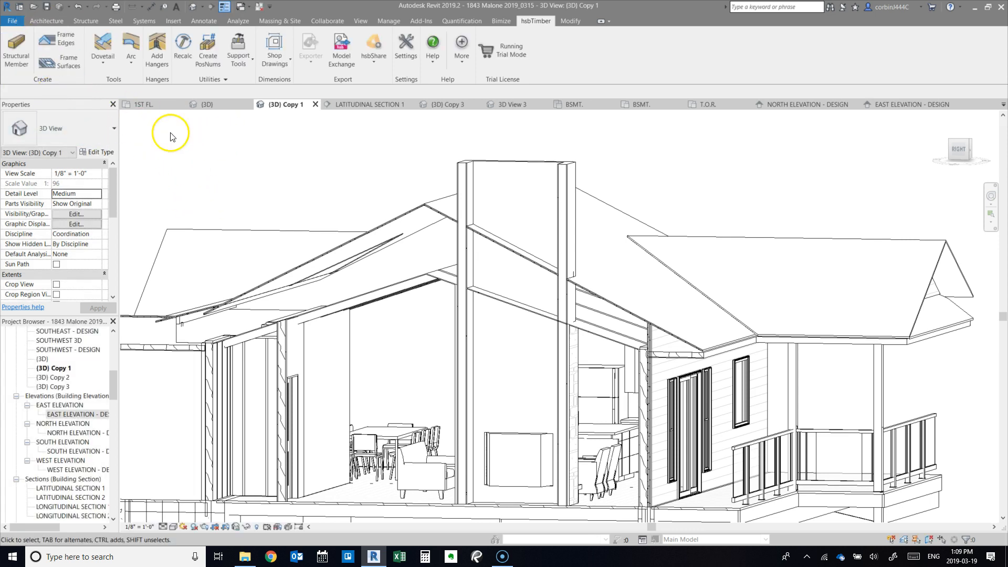
{"action": "left_click", "coordinate": [59, 65]}
{"action": "scroll", "coordinate": [382, 228], "scroll_direction": "up", "scroll_amount": 6}
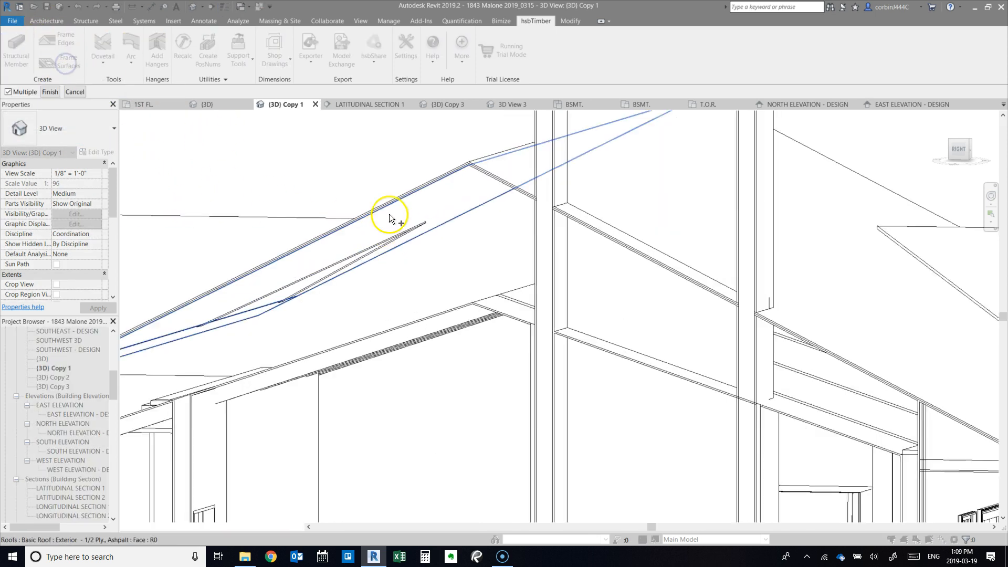
{"action": "left_click", "coordinate": [398, 202]}
{"action": "middle_click_drag", "start_coordinate": [480, 175], "coordinate": [533, 191], "text": "shift"}
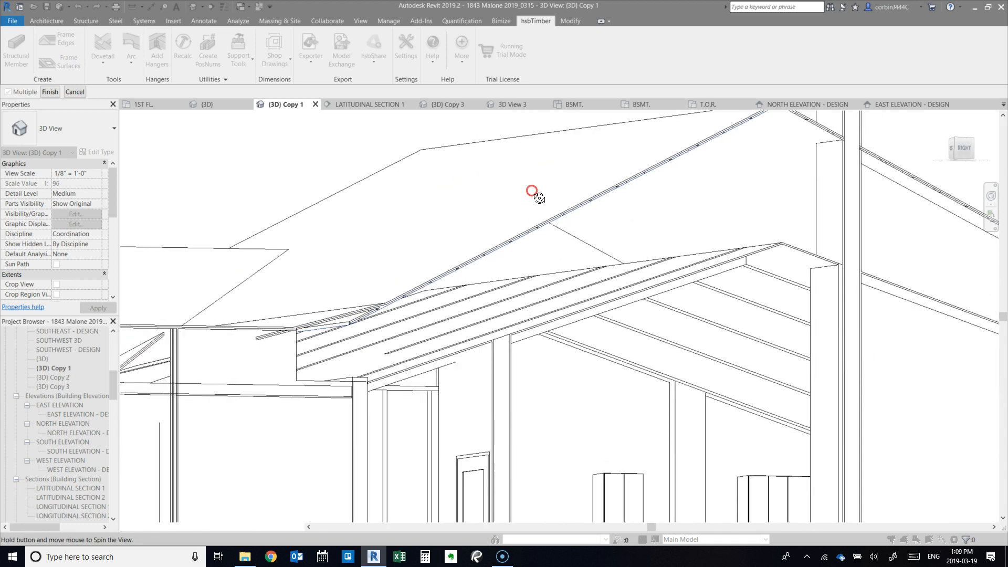
{"action": "left_click", "coordinate": [795, 121]}
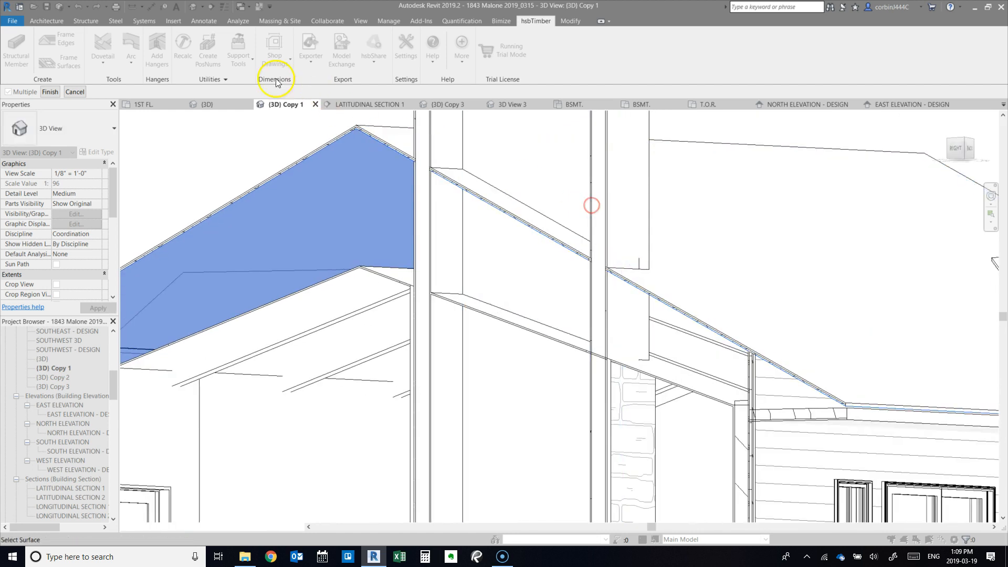
{"action": "left_click", "coordinate": [58, 92]}
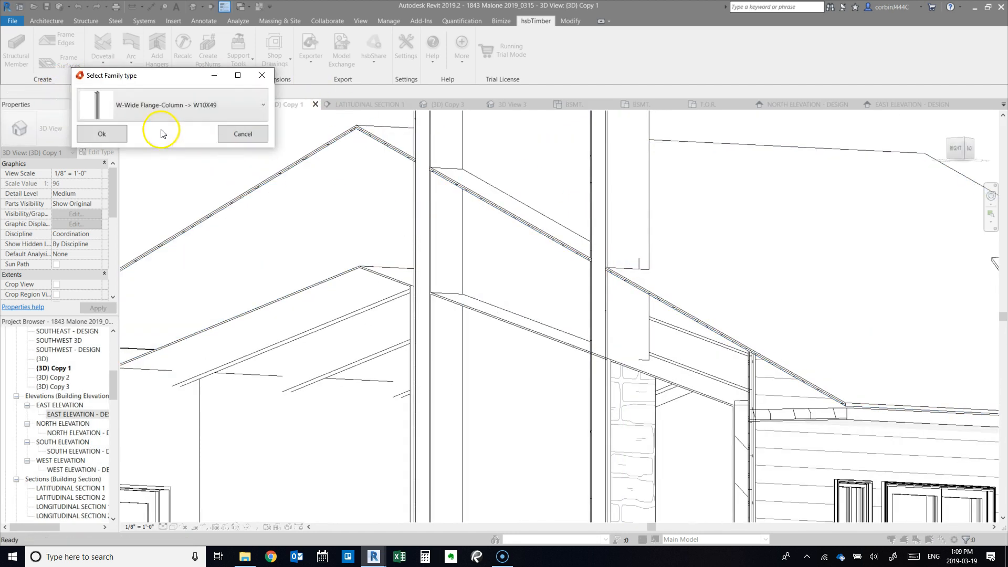
- Try to frame the picked roof surfaces with the Dimension Lumber 2x4 family type
{"action": "left_click", "coordinate": [165, 109]}
{"action": "scroll", "coordinate": [155, 244], "scroll_direction": "down", "scroll_amount": 10}
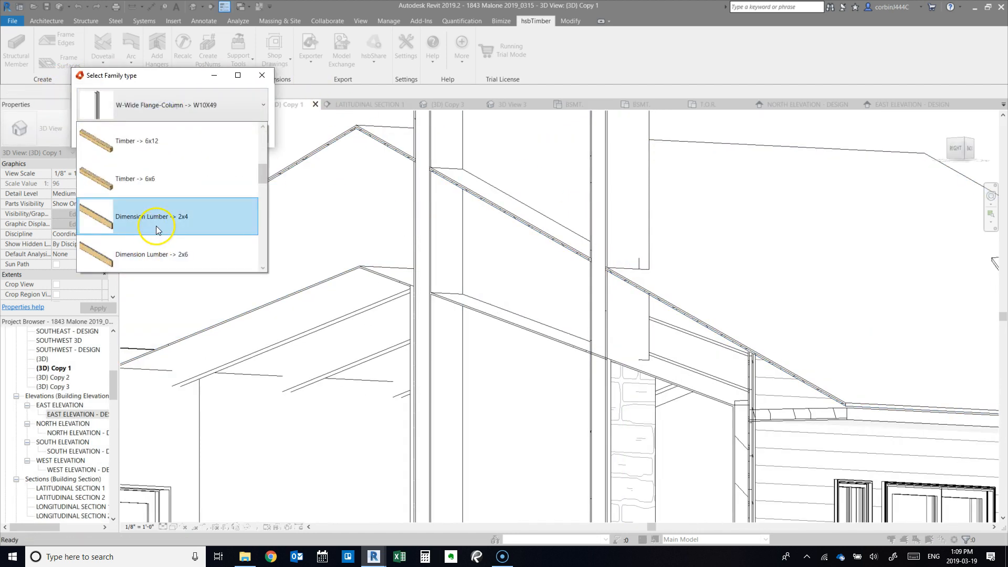
{"action": "left_click", "coordinate": [156, 225]}
{"action": "left_click", "coordinate": [102, 134]}
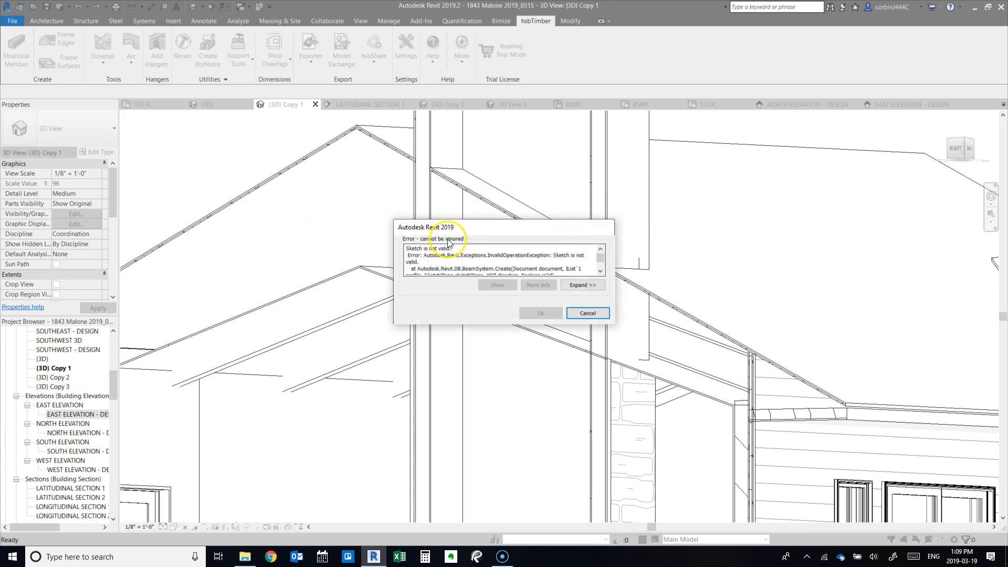
- Try to frame the main roof slope opposite the deck side with the Dimension Lumber 2x4 family type
{"action": "left_click", "coordinate": [587, 313]}
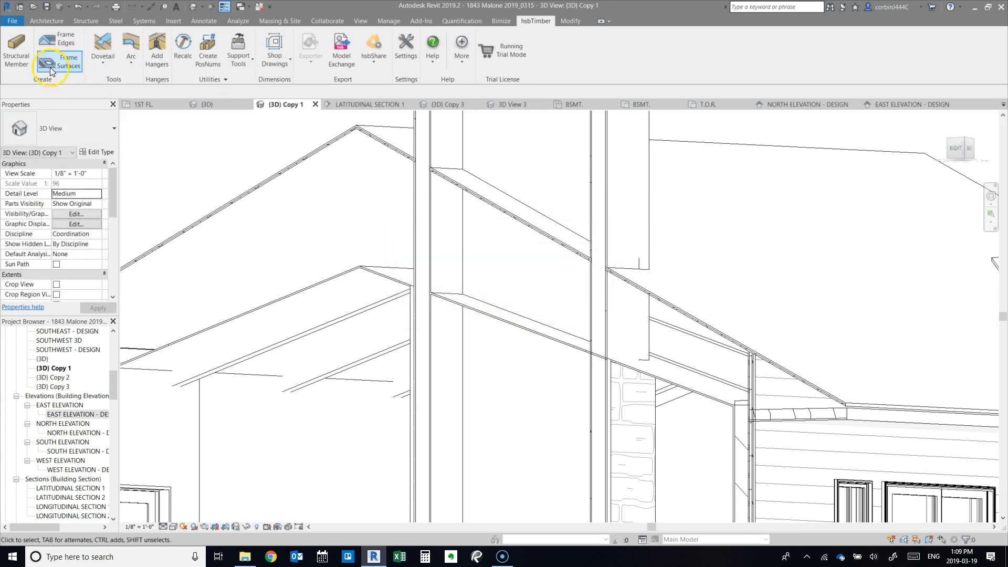
{"action": "left_click", "coordinate": [62, 67]}
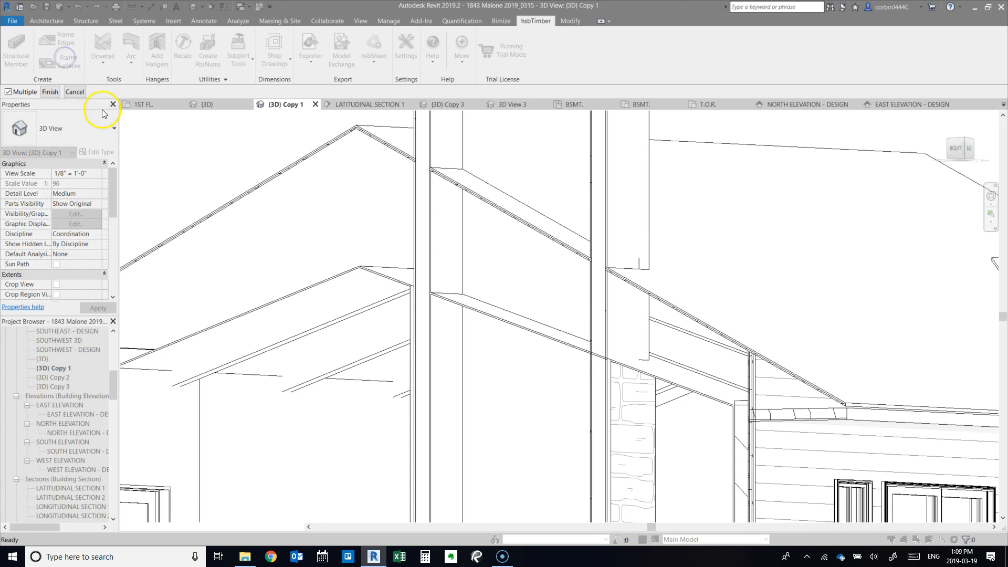
{"action": "left_click", "coordinate": [258, 197]}
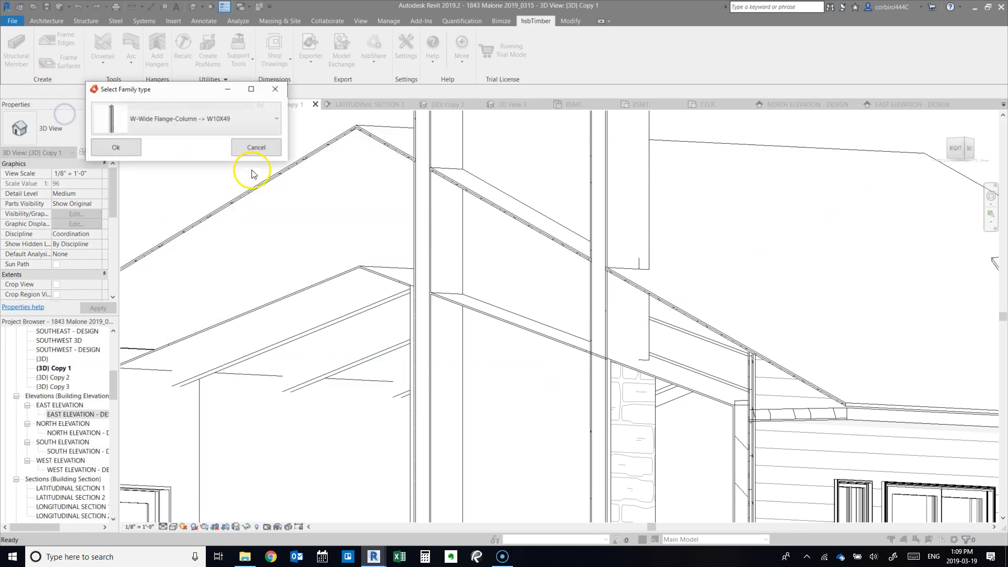
{"action": "left_click", "coordinate": [133, 128]}
{"action": "scroll", "coordinate": [153, 238], "scroll_direction": "down", "scroll_amount": 3}
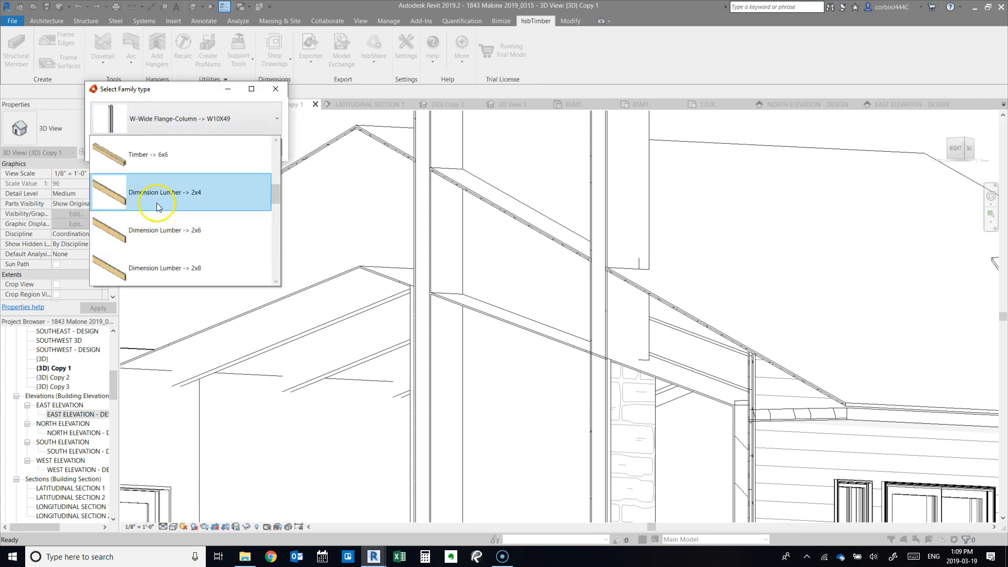
{"action": "left_click", "coordinate": [156, 198]}
{"action": "left_click", "coordinate": [116, 147]}
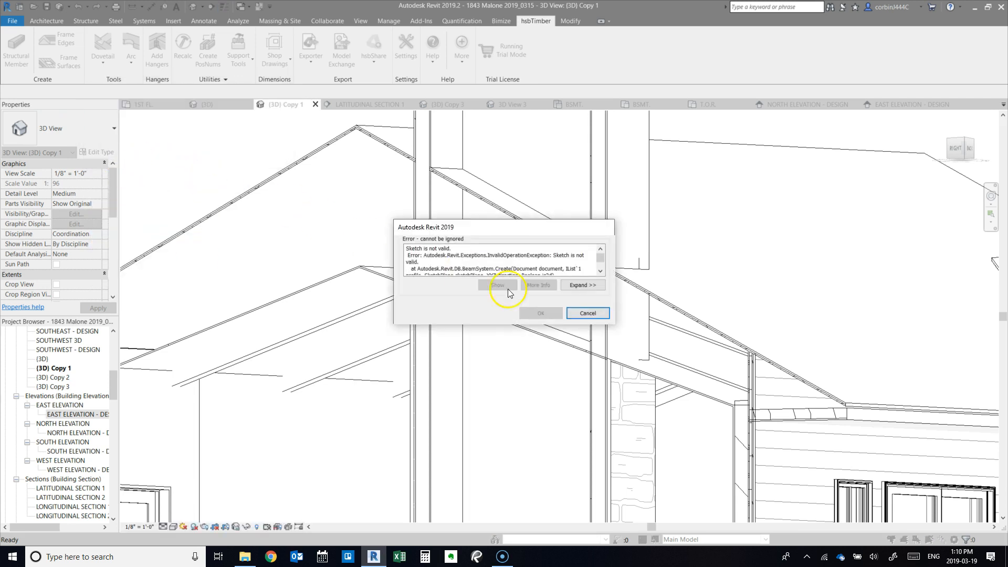
{"action": "left_click", "coordinate": [586, 313]}
- Frame the underside of the main roof slope on the deck side with Frame Surfaces, using Dimension Lumber 2x4
{"action": "scroll", "coordinate": [401, 263], "scroll_direction": "down", "scroll_amount": 5}
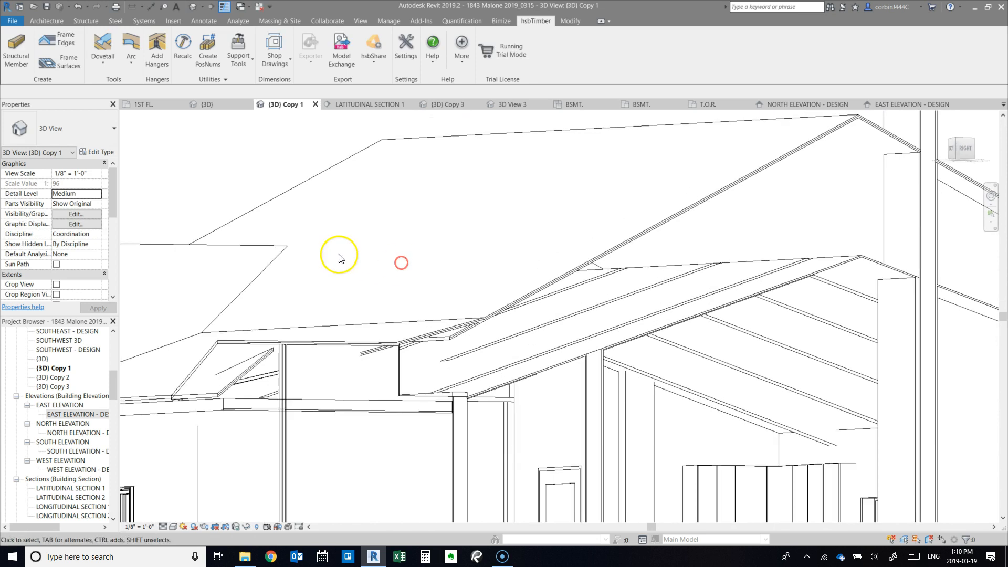
{"action": "scroll", "coordinate": [659, 239], "scroll_direction": "up", "scroll_amount": 3}
{"action": "left_click", "coordinate": [76, 69]}
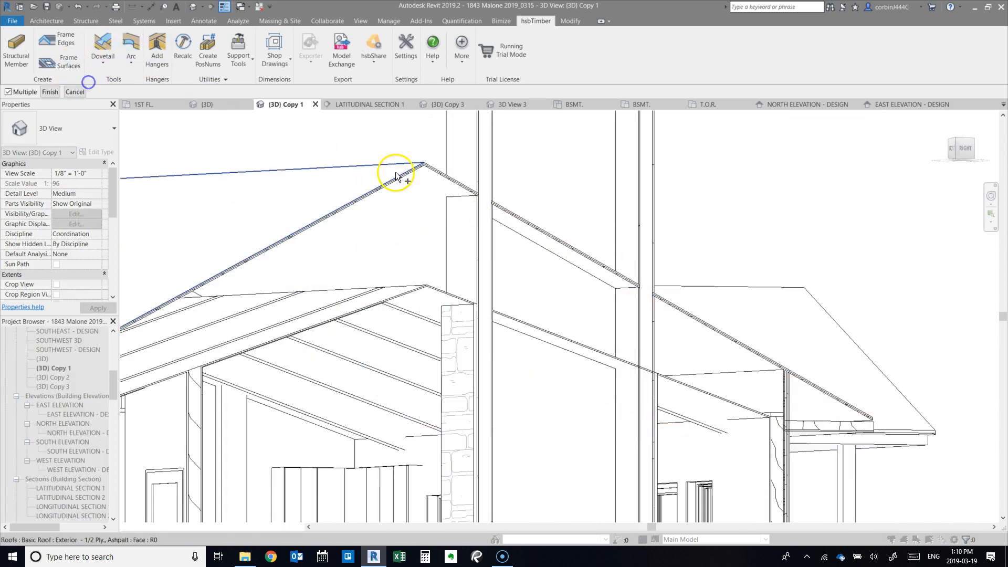
{"action": "left_click", "coordinate": [342, 181]}
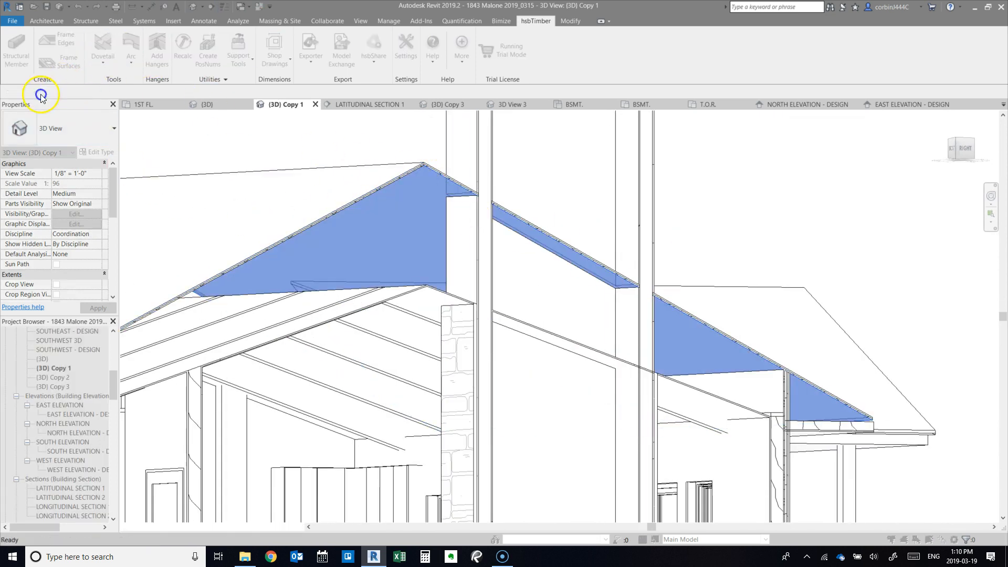
{"action": "left_click", "coordinate": [287, 134]}
{"action": "scroll", "coordinate": [178, 226], "scroll_direction": "down", "scroll_amount": 2}
{"action": "scroll", "coordinate": [177, 236], "scroll_direction": "down", "scroll_amount": 3}
{"action": "left_click", "coordinate": [182, 206]}
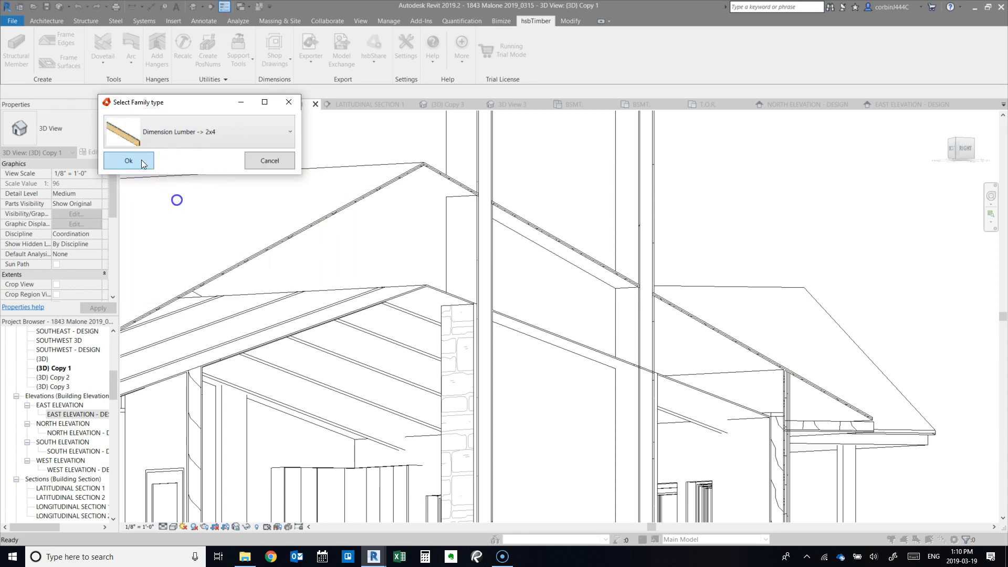
{"action": "key", "text": "Return"}
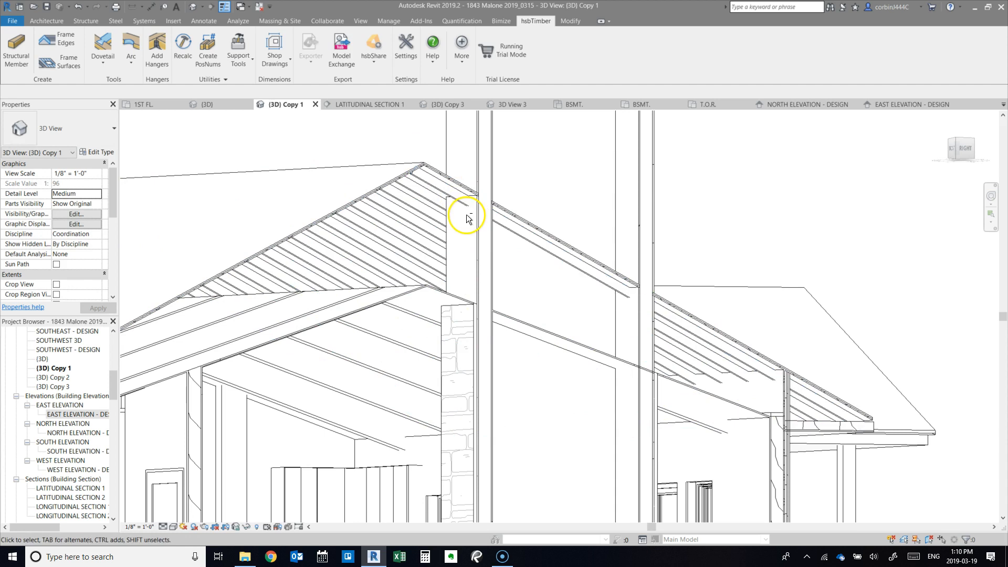
- Try to frame the underside of the remaining main roof slope, opposite the deck, with Frame Surfaces
{"action": "scroll", "coordinate": [398, 232], "scroll_direction": "up", "scroll_amount": 4}
{"action": "middle_click_drag", "start_coordinate": [491, 144], "coordinate": [695, 167]}
{"action": "middle_click_drag", "start_coordinate": [306, 255], "coordinate": [218, 184], "text": "shift"}
{"action": "left_click", "coordinate": [47, 59]}
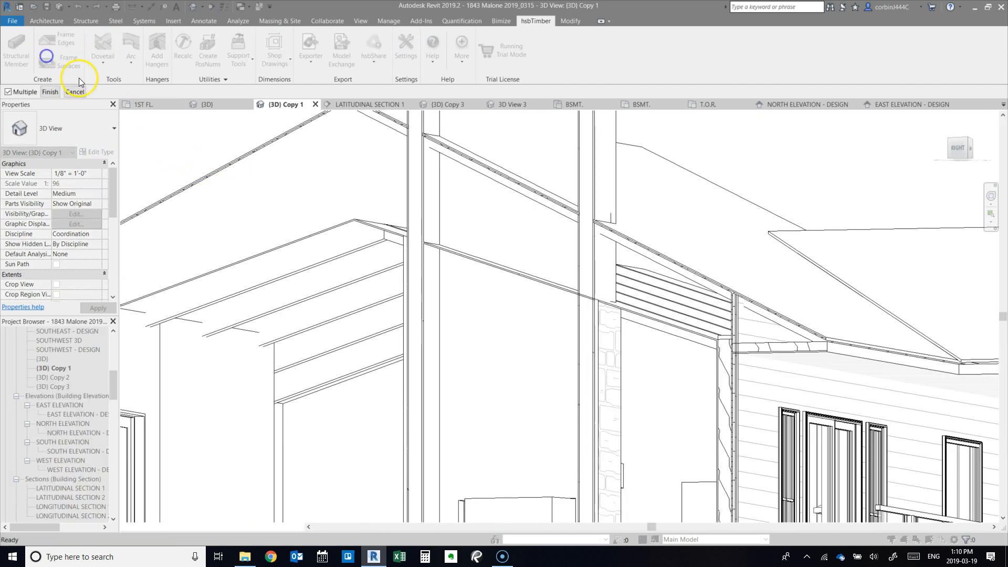
{"action": "left_click", "coordinate": [227, 177]}
{"action": "left_click", "coordinate": [51, 92]}
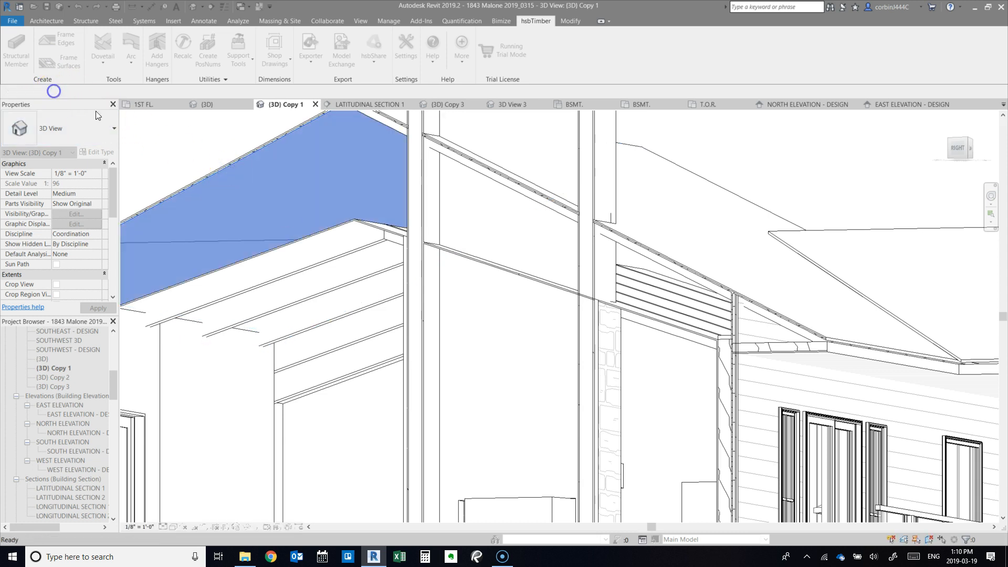
{"action": "left_click", "coordinate": [210, 149]}
{"action": "scroll", "coordinate": [191, 252], "scroll_direction": "down", "scroll_amount": 3}
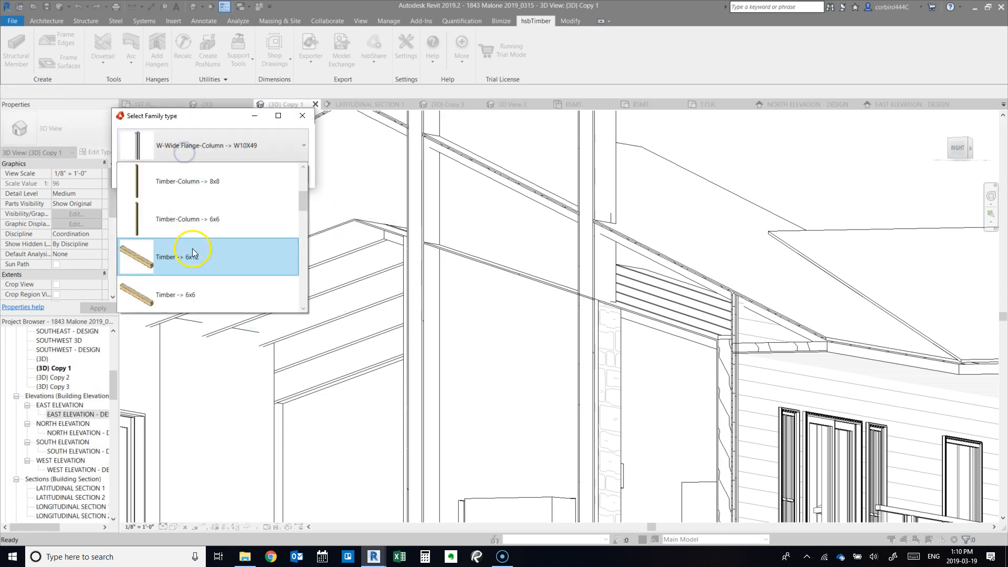
{"action": "left_click", "coordinate": [199, 229]}
{"action": "left_click", "coordinate": [149, 173]}
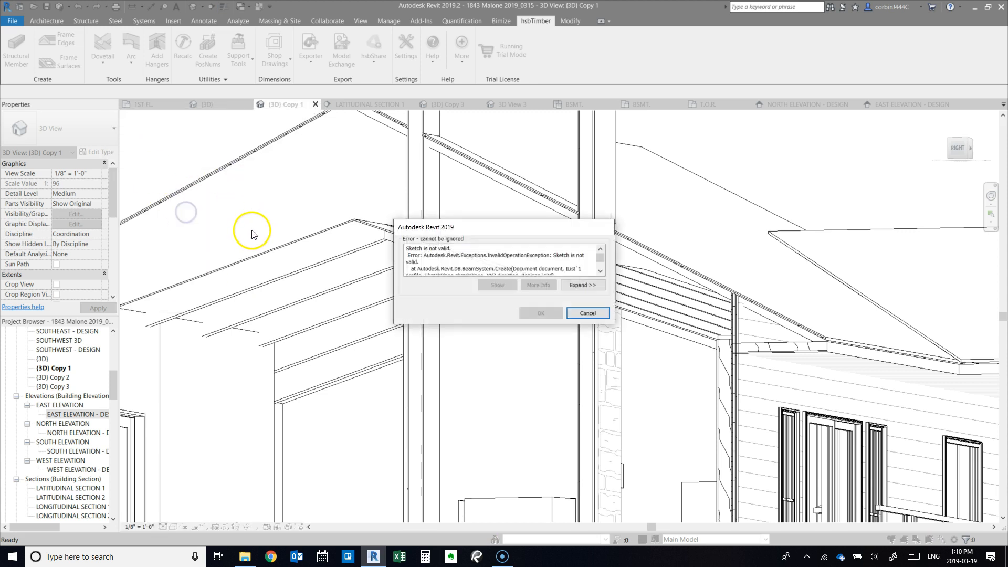
{"action": "scroll", "coordinate": [575, 257], "scroll_direction": "down", "scroll_amount": 1}
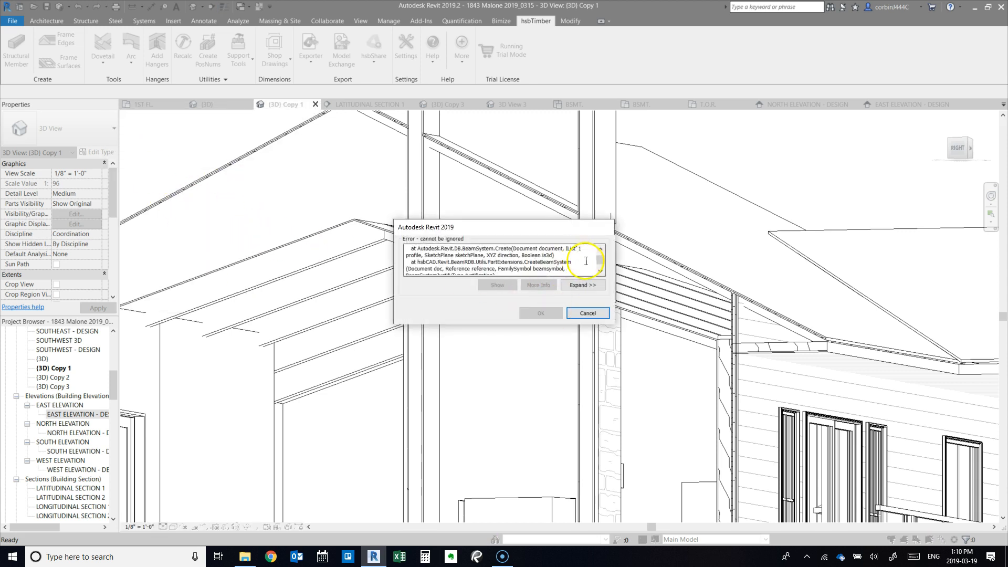
{"action": "left_click", "coordinate": [587, 311]}
- Examine the main roof and its framing around the chimney from above in the sectioned 3D view
{"action": "scroll", "coordinate": [420, 278], "scroll_direction": "down", "scroll_amount": 4}
{"action": "middle_click_drag", "start_coordinate": [379, 288], "coordinate": [445, 352], "text": "shift"}
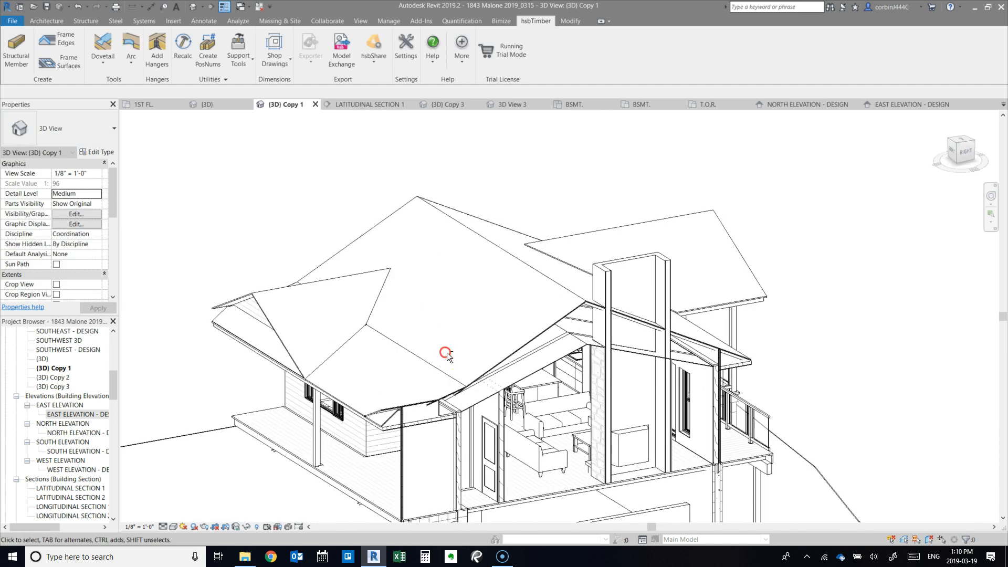
{"action": "left_click", "coordinate": [530, 340]}
{"action": "double_click", "coordinate": [530, 339]}
{"action": "scroll", "coordinate": [514, 351], "scroll_direction": "down", "scroll_amount": 3}
{"action": "middle_click_drag", "start_coordinate": [567, 435], "coordinate": [742, 543], "text": "shift"}
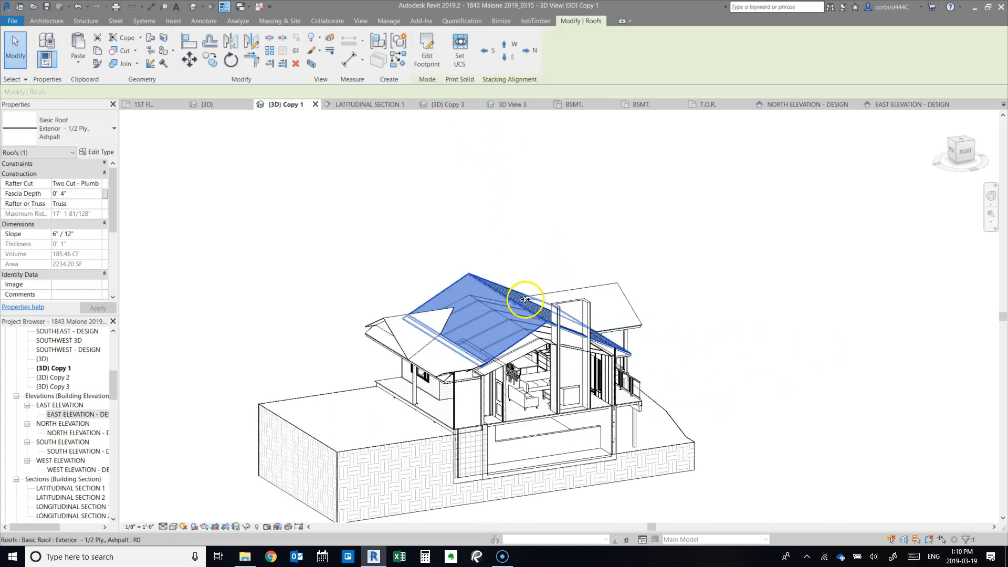
{"action": "scroll", "coordinate": [699, 312], "scroll_direction": "up", "scroll_amount": 4}
{"action": "left_click", "coordinate": [607, 354]}
{"action": "scroll", "coordinate": [606, 351], "scroll_direction": "up", "scroll_amount": 3}
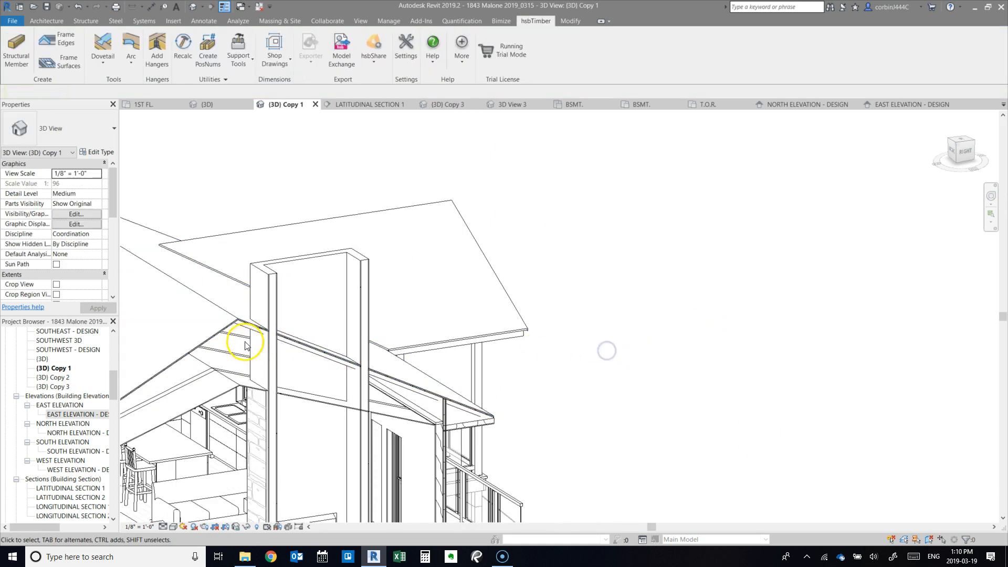
- Mirror a copy of the main roof's 2x4 structural beam system about the ridge line in the T.O.R. floor plan
{"action": "key", "text": "Tab"}
{"action": "left_click", "coordinate": [221, 309]}
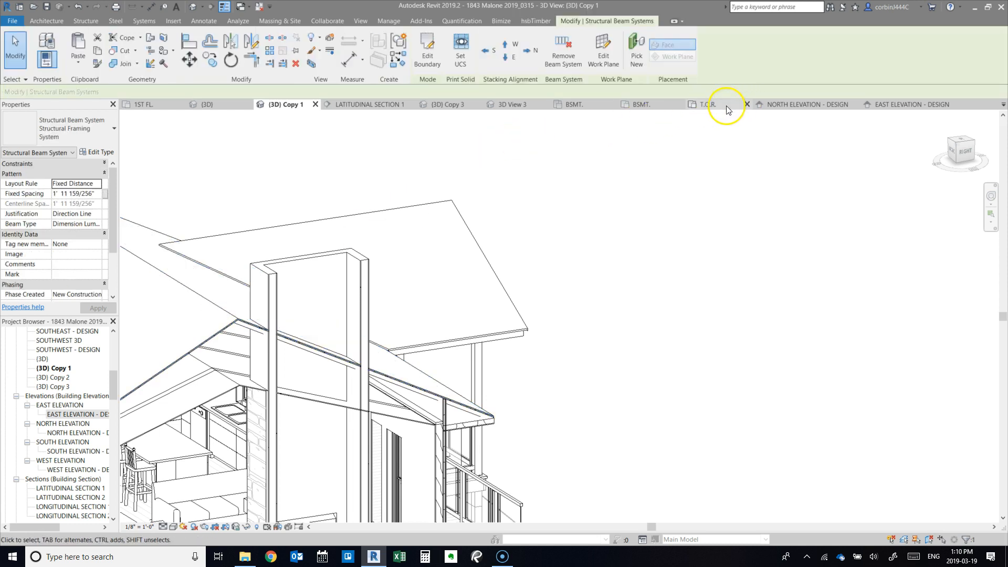
{"action": "left_click", "coordinate": [708, 105]}
{"action": "scroll", "coordinate": [446, 336], "scroll_direction": "down", "scroll_amount": 8}
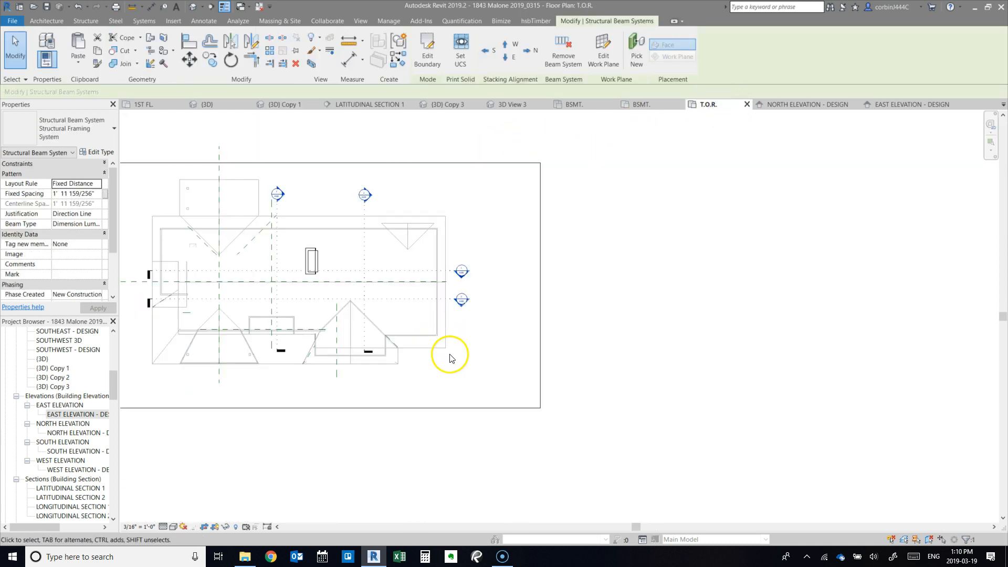
{"action": "scroll", "coordinate": [229, 308], "scroll_direction": "up", "scroll_amount": 2}
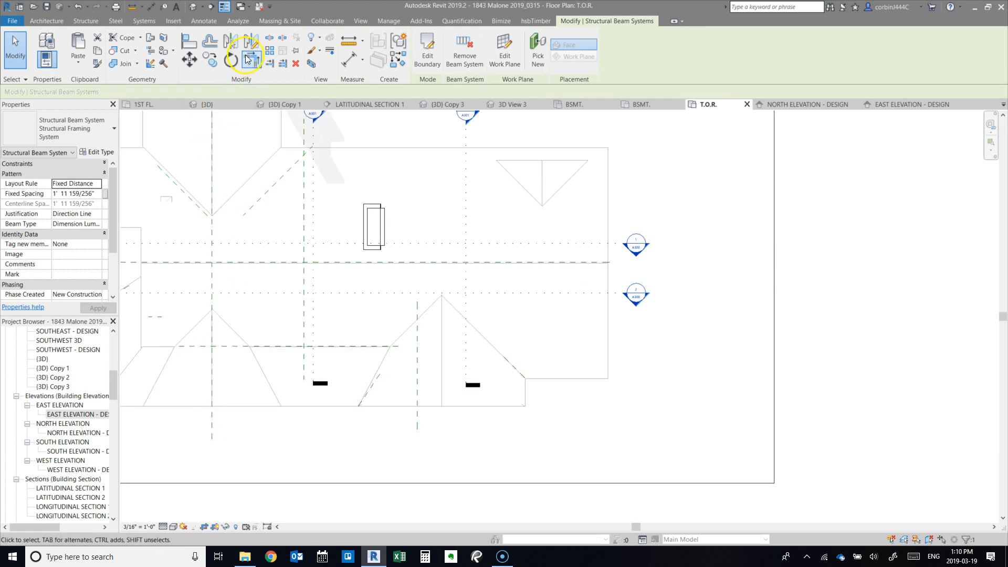
{"action": "scroll", "coordinate": [263, 269], "scroll_direction": "up", "scroll_amount": 5}
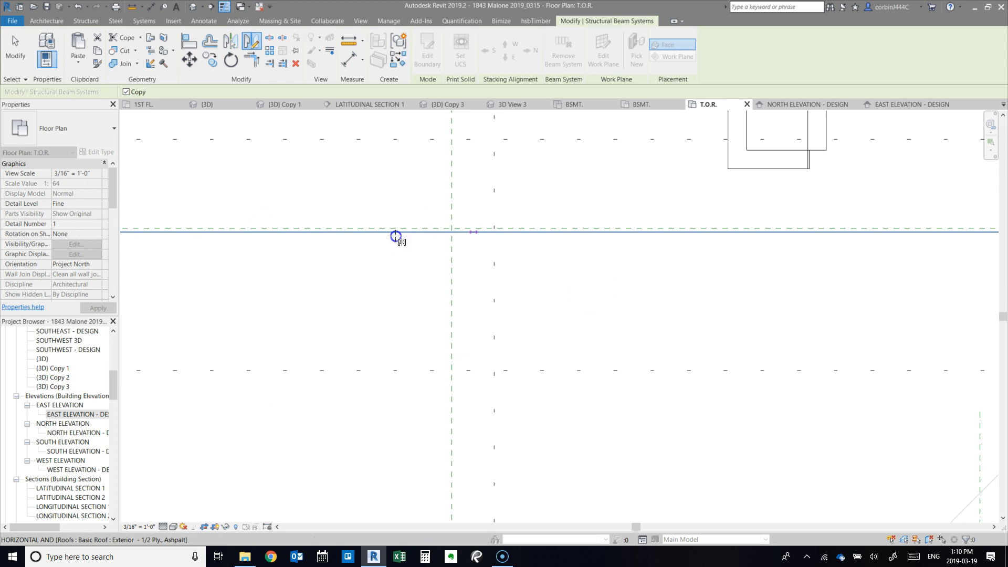
{"action": "left_click", "coordinate": [357, 232]}
{"action": "scroll", "coordinate": [356, 234], "scroll_direction": "down", "scroll_amount": 5}
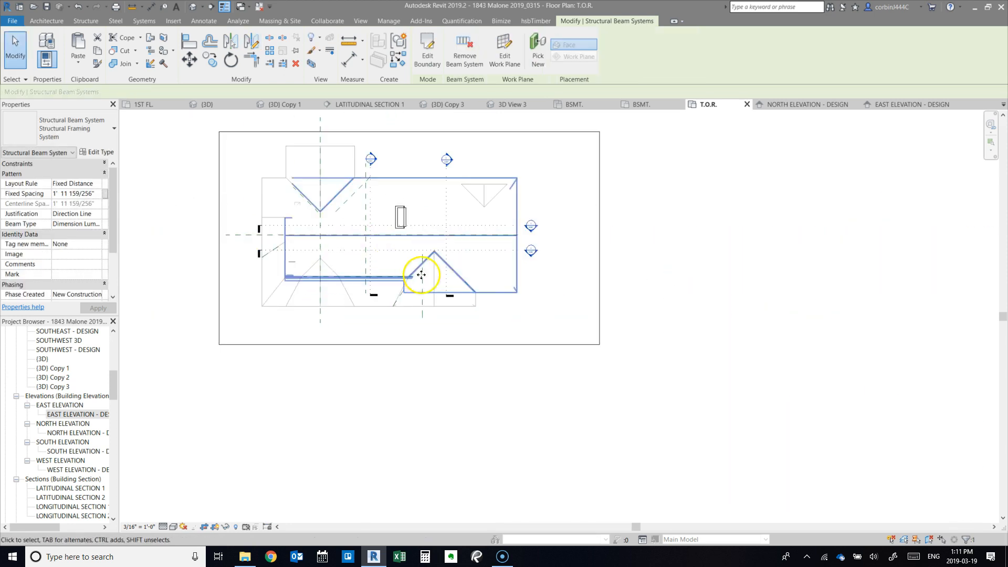
{"action": "key", "text": "Escape"}
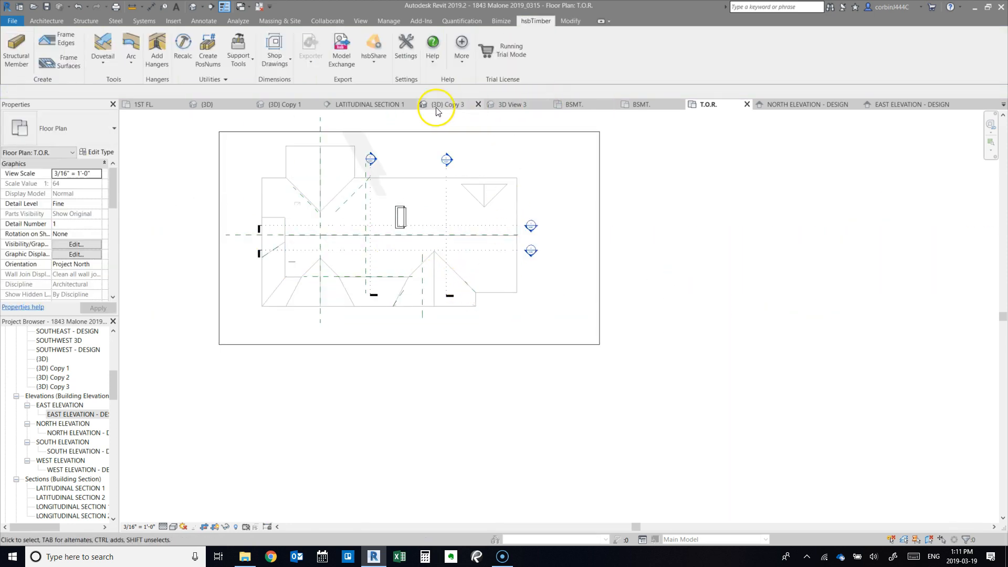
- Examine the mirrored roof framing in the {3D} Copy 3 view and the sectioned {3D} Copy 1 view
{"action": "left_click", "coordinate": [437, 105]}
{"action": "scroll", "coordinate": [462, 259], "scroll_direction": "up", "scroll_amount": 5}
{"action": "middle_click_drag", "start_coordinate": [560, 337], "coordinate": [903, 357], "text": "shift"}
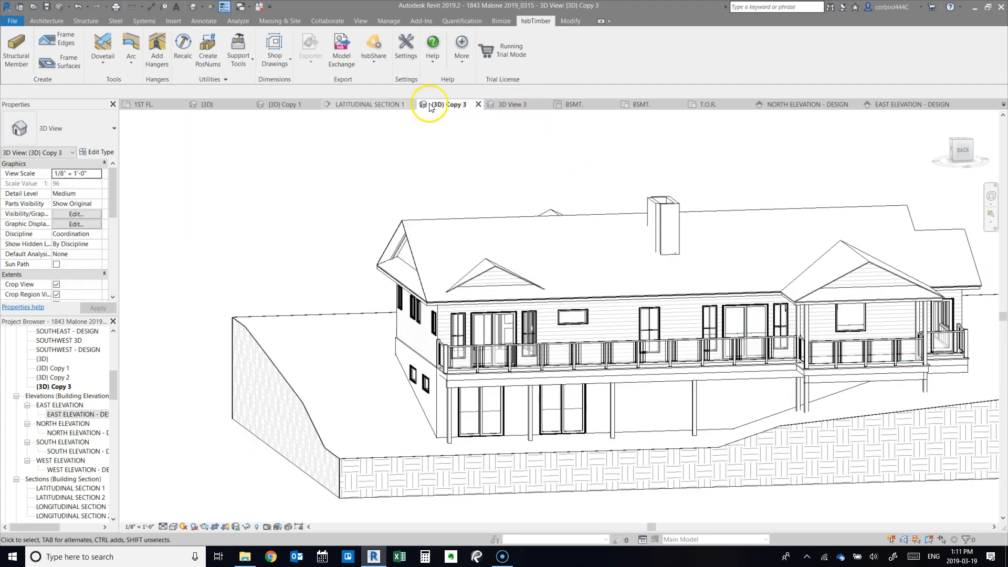
{"action": "left_click", "coordinate": [286, 104]}
{"action": "middle_click_drag", "start_coordinate": [518, 422], "coordinate": [354, 276], "text": "shift"}
{"action": "scroll", "coordinate": [756, 282], "scroll_direction": "down", "scroll_amount": 4}
{"action": "scroll", "coordinate": [404, 286], "scroll_direction": "up", "scroll_amount": 3}
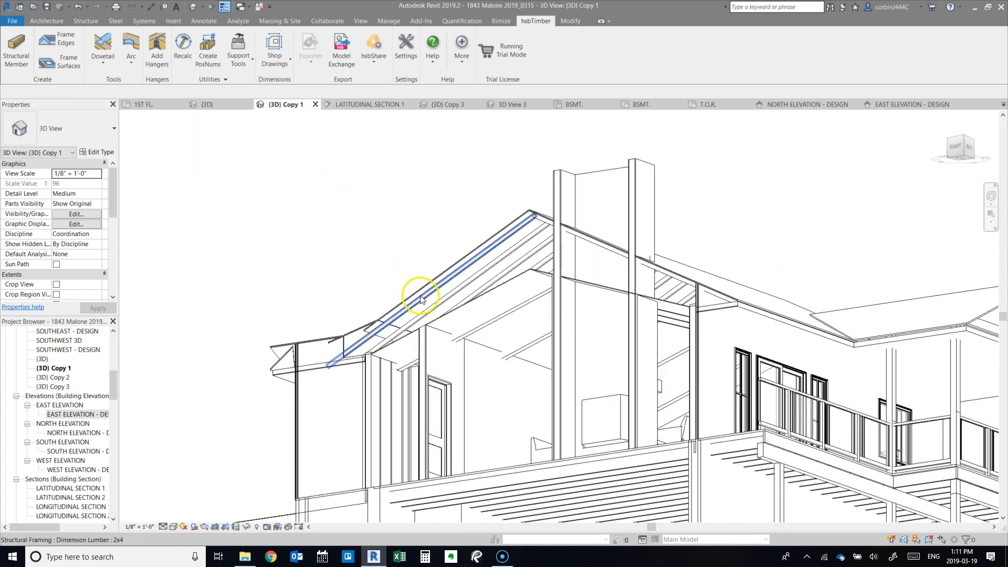
{"action": "middle_click_drag", "start_coordinate": [412, 342], "coordinate": [476, 391], "text": "shift"}
{"action": "middle_click_drag", "start_coordinate": [528, 301], "coordinate": [522, 345], "text": "shift"}
{"action": "scroll", "coordinate": [554, 332], "scroll_direction": "up", "scroll_amount": 1}
{"action": "middle_click_drag", "start_coordinate": [572, 295], "coordinate": [554, 257], "text": "shift"}
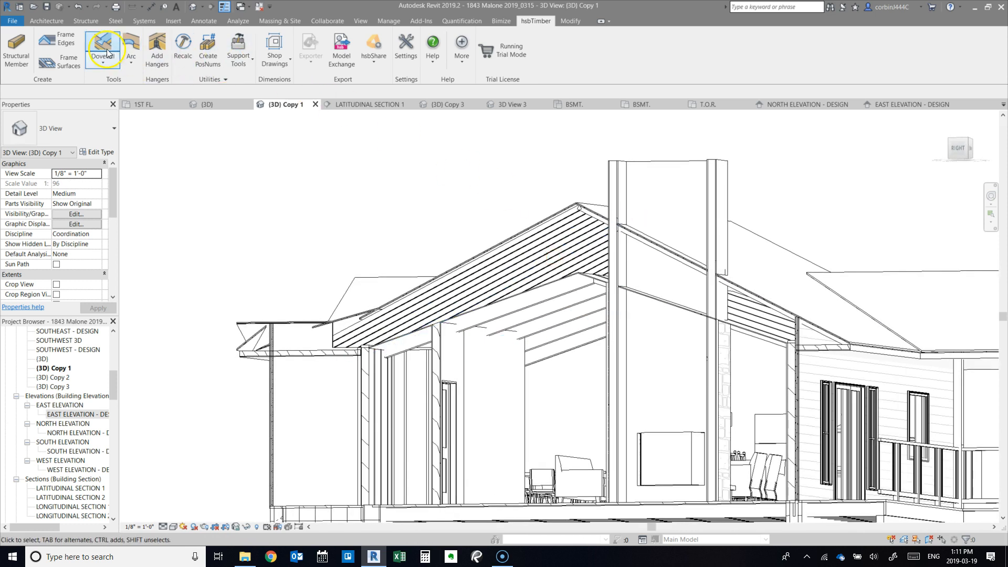
- Frame the sloped ceiling surface beside the chimney, opposite the deck, with Frame Surfaces, using Dimension Lumber 2x4
{"action": "left_click", "coordinate": [51, 42]}
{"action": "scroll", "coordinate": [556, 272], "scroll_direction": "up", "scroll_amount": 3}
{"action": "middle_click_drag", "start_coordinate": [551, 305], "coordinate": [563, 347], "text": "shift"}
{"action": "left_click", "coordinate": [642, 402]}
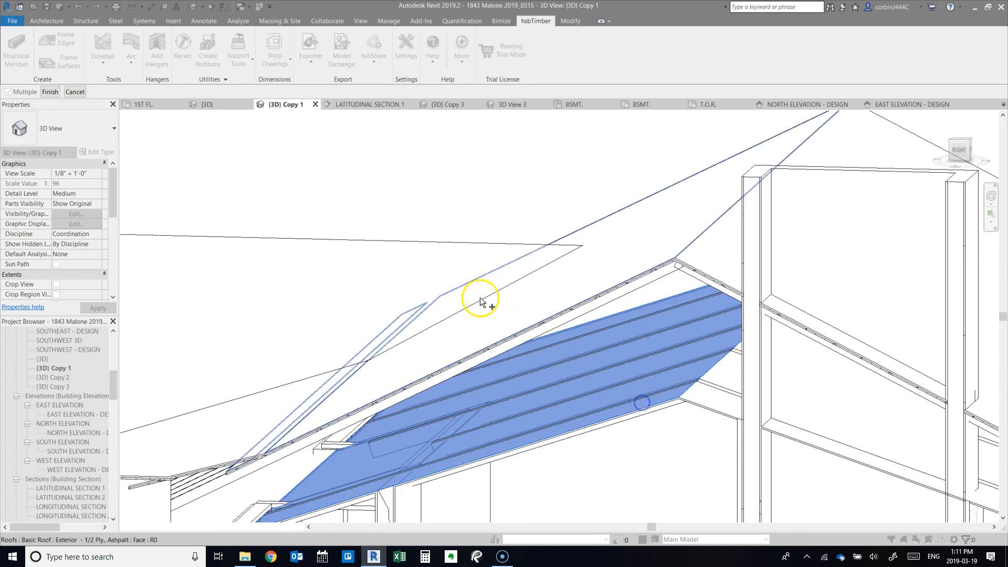
{"action": "scroll", "coordinate": [469, 260], "scroll_direction": "down", "scroll_amount": 3}
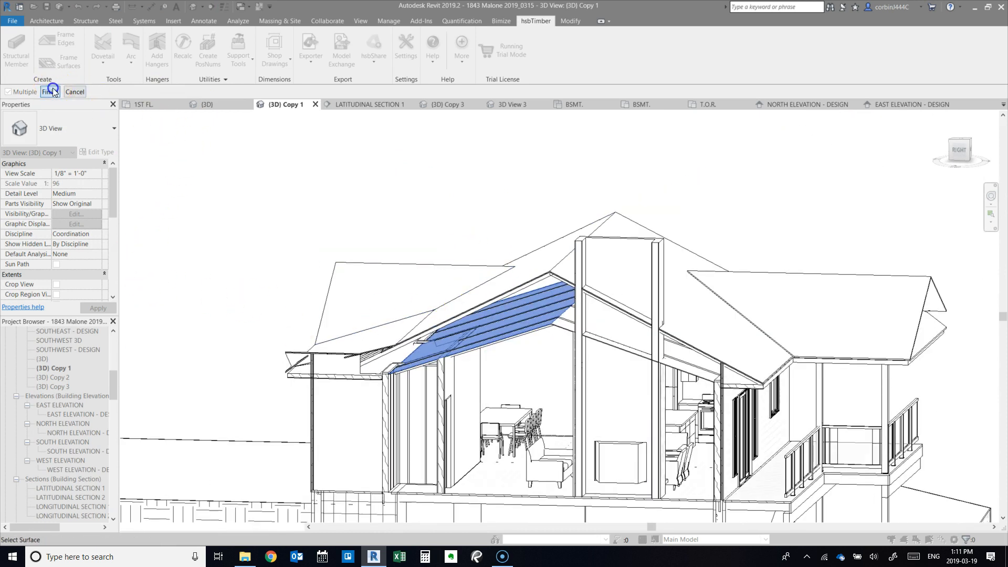
{"action": "left_click", "coordinate": [228, 162]}
{"action": "scroll", "coordinate": [208, 273], "scroll_direction": "down", "scroll_amount": 5}
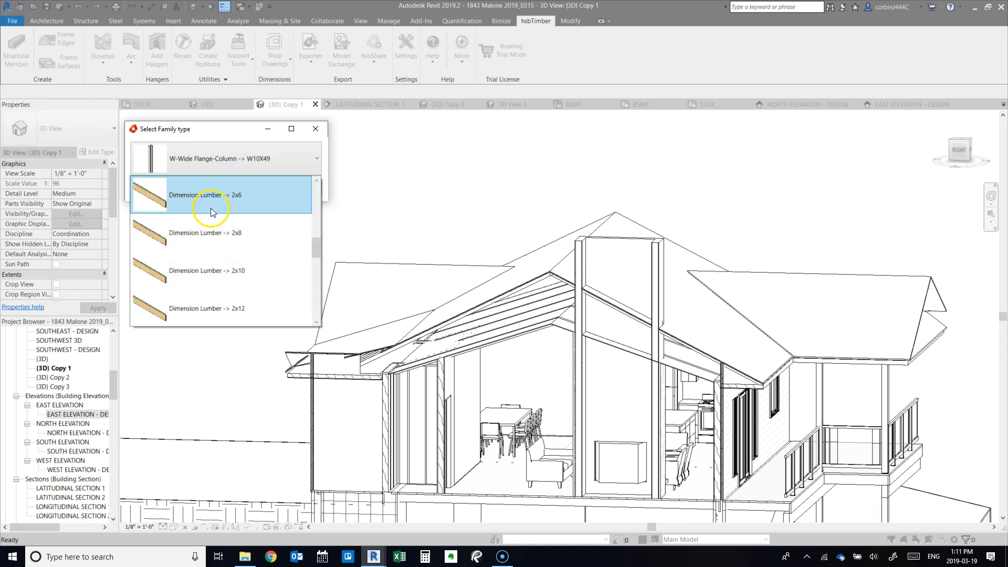
{"action": "left_click", "coordinate": [216, 266]}
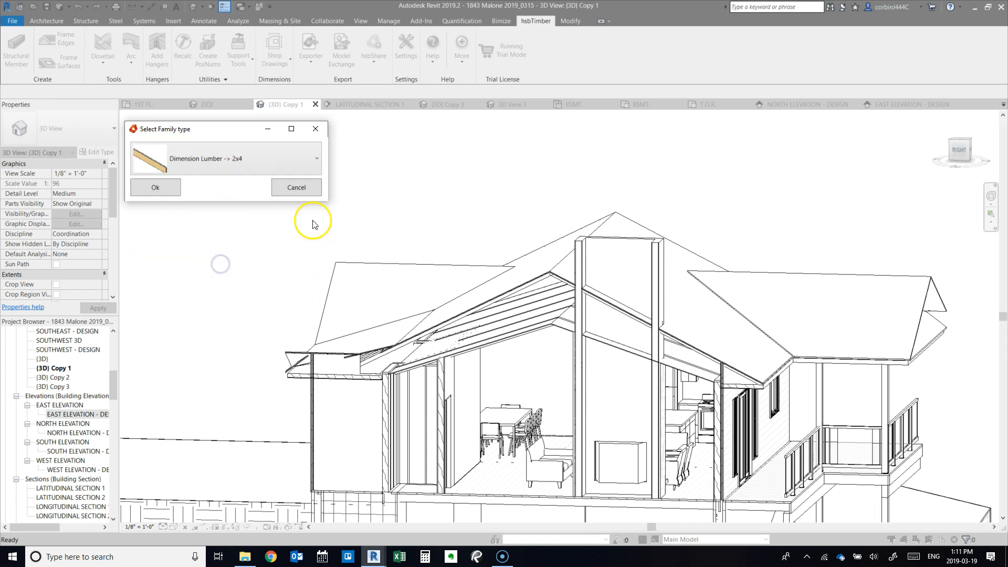
{"action": "left_click", "coordinate": [176, 195]}
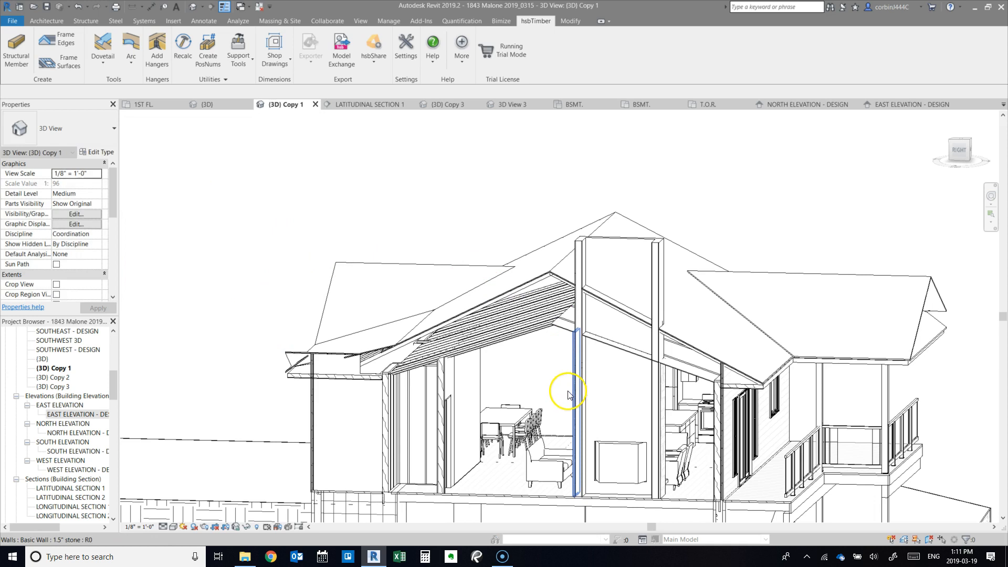
{"action": "scroll", "coordinate": [533, 305], "scroll_direction": "up", "scroll_amount": 5}
{"action": "mouse_move", "coordinate": [560, 326]}
{"action": "middle_mouse_down", "text": "shift"}
{"action": "mouse_move", "coordinate": [558, 247]}
{"action": "mouse_move", "coordinate": [568, 315]}
{"action": "middle_mouse_up", "text": "shift"}
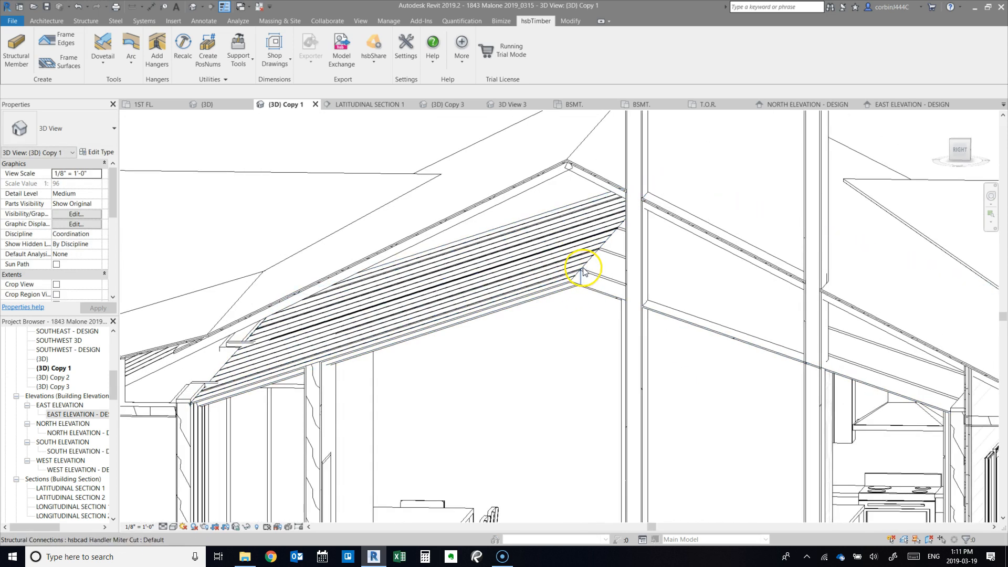
{"action": "left_click", "coordinate": [216, 360]}
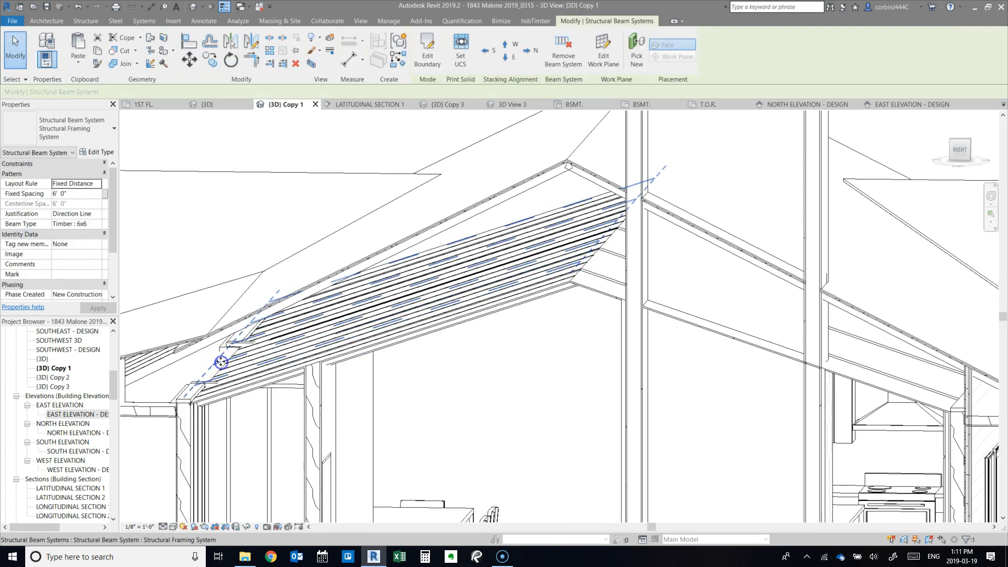
{"action": "scroll", "coordinate": [87, 204], "scroll_direction": "down", "scroll_amount": 1}
{"action": "left_click", "coordinate": [97, 206]}
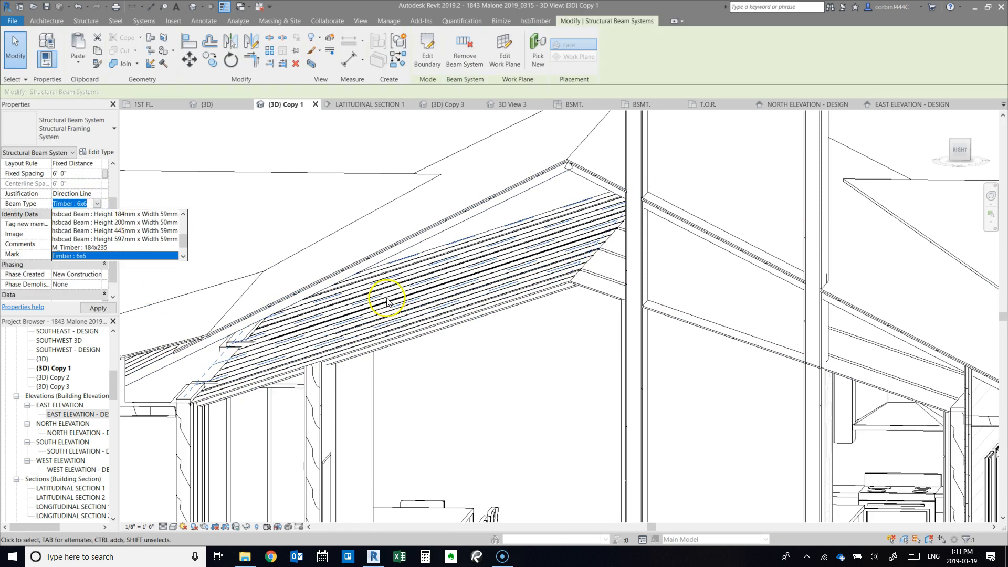
{"action": "middle_click_drag", "start_coordinate": [504, 344], "coordinate": [575, 331], "text": "shift"}
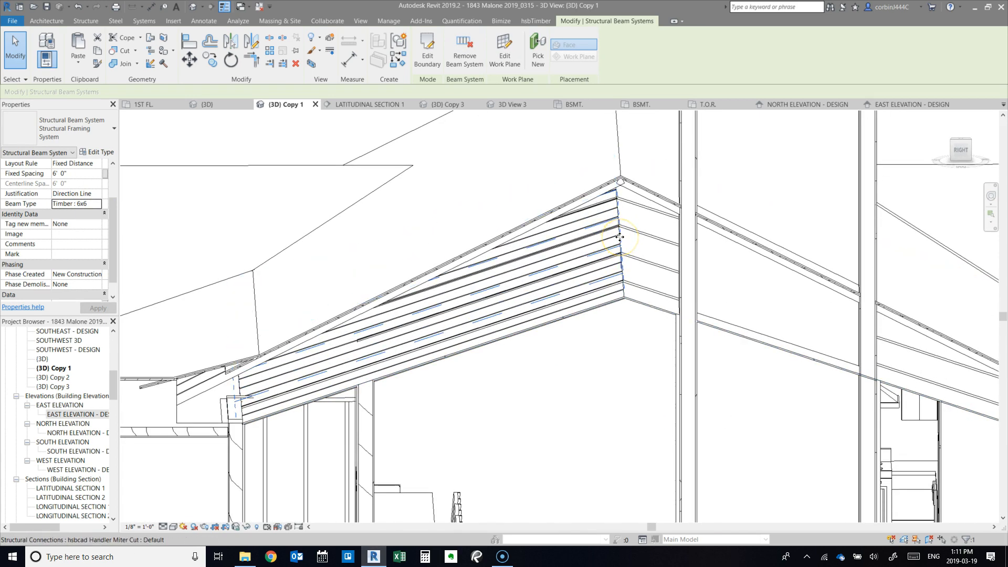
{"action": "left_click", "coordinate": [621, 237]}
{"action": "left_click", "coordinate": [597, 337]}
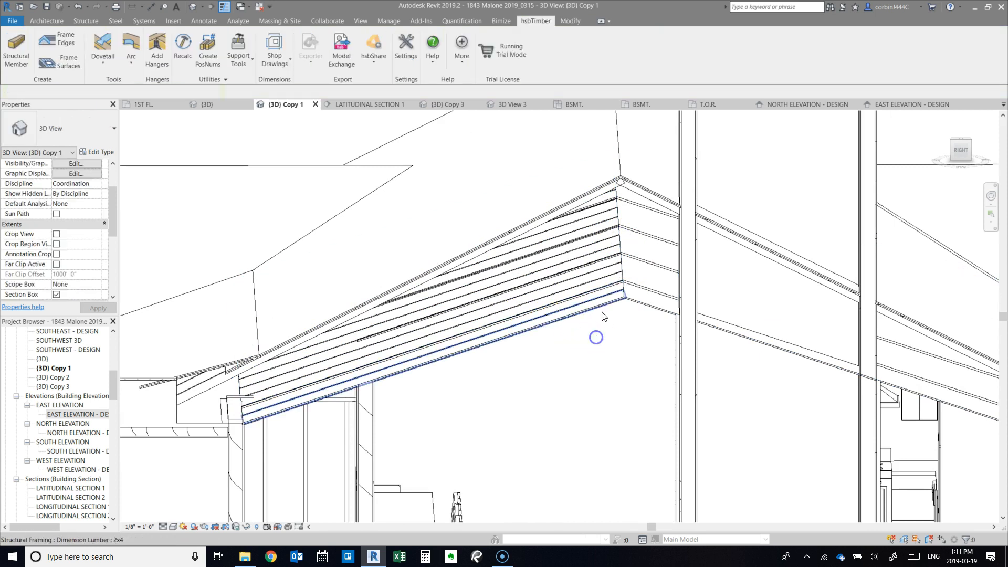
- Set the new sloped ceiling beam system opposite the deck to 2' fixed spacing with Beginning justification
{"action": "left_click", "coordinate": [621, 264]}
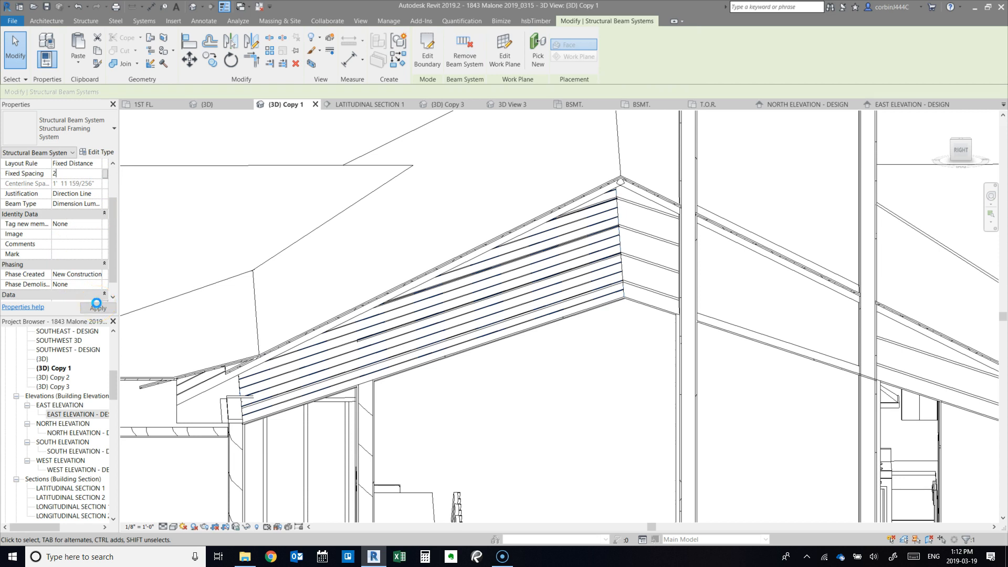
{"action": "left_click", "coordinate": [98, 194]}
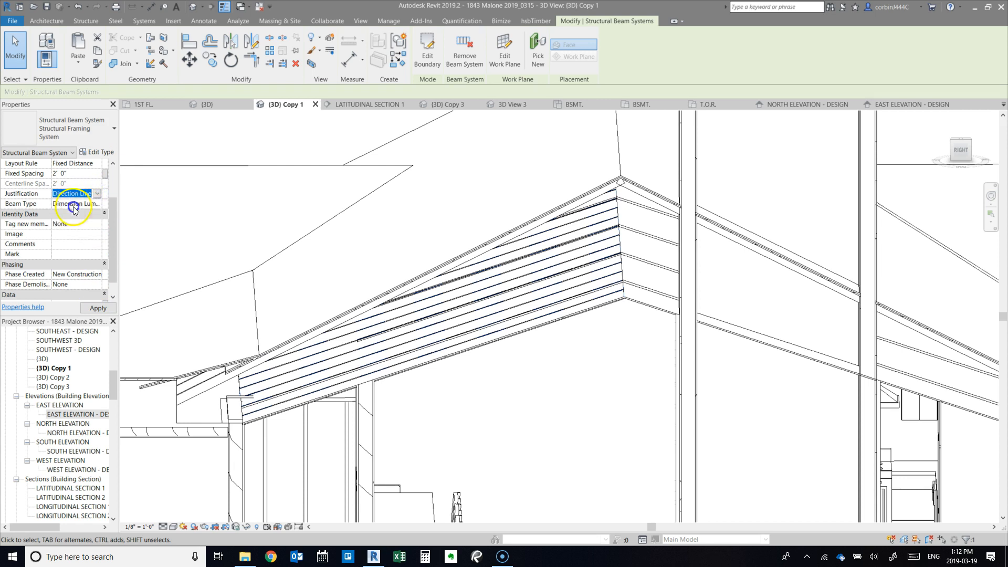
{"action": "left_click", "coordinate": [99, 307]}
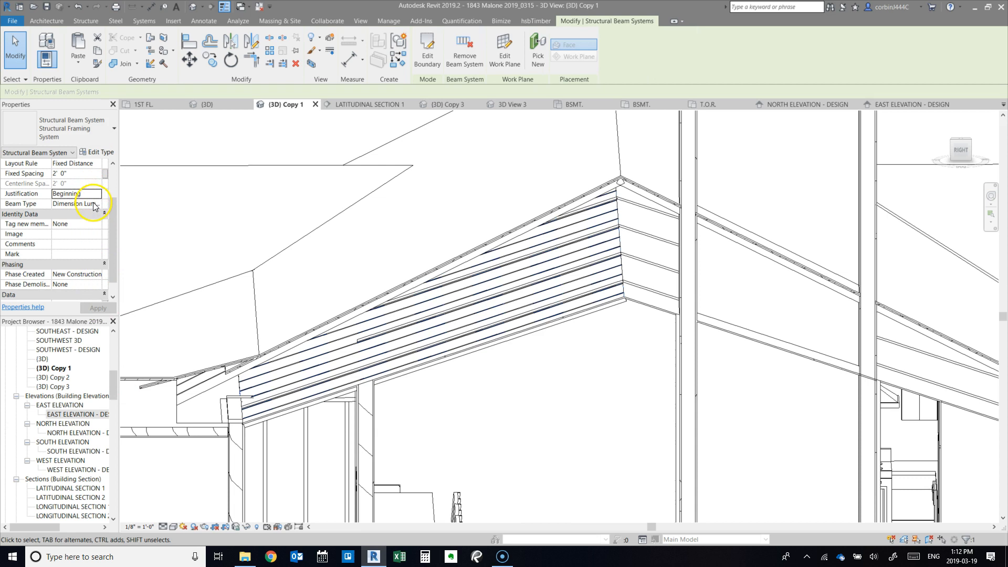
{"action": "scroll", "coordinate": [70, 256], "scroll_direction": "down", "scroll_amount": 1}
{"action": "mouse_move", "coordinate": [547, 412]}
{"action": "middle_mouse_down", "text": "shift"}
{"action": "mouse_move", "coordinate": [504, 358]}
{"action": "mouse_move", "coordinate": [540, 377]}
{"action": "mouse_move", "coordinate": [540, 368]}
{"action": "middle_mouse_up", "text": "shift"}
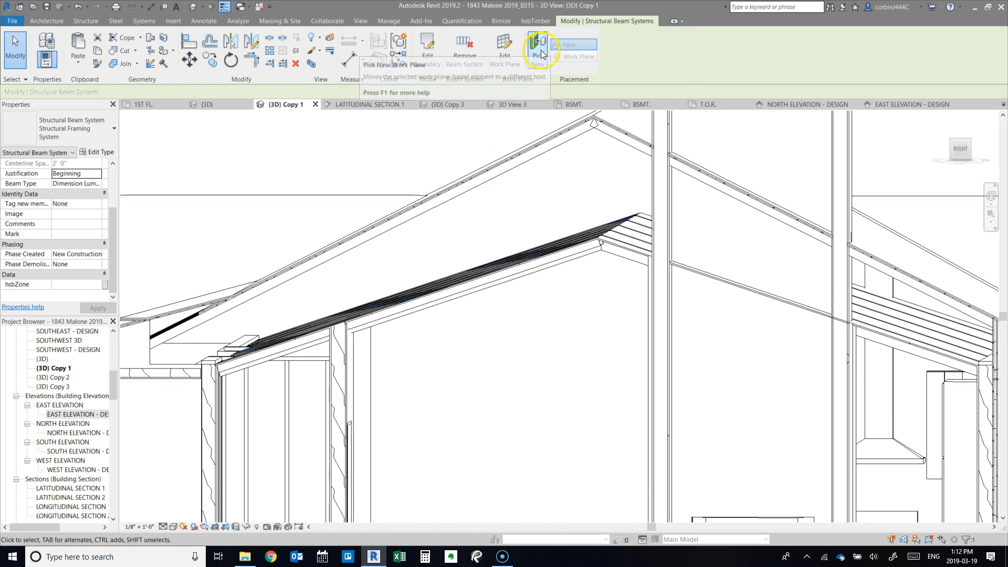
{"action": "left_click", "coordinate": [521, 349]}
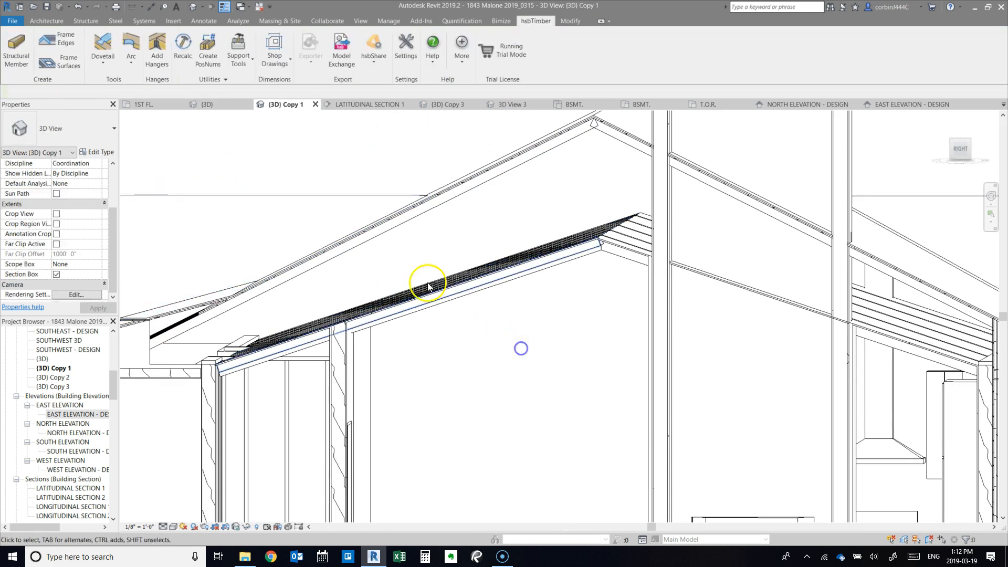
- Open the {3D} framing view and show the main roof and sloped ceiling framing side-on
{"action": "left_click", "coordinate": [210, 104]}
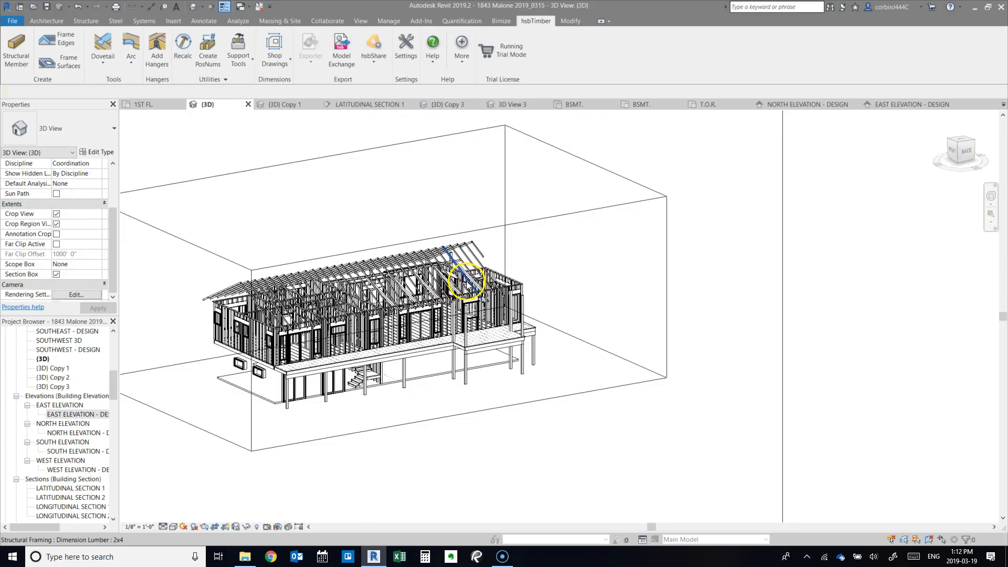
{"action": "scroll", "coordinate": [466, 286], "scroll_direction": "up", "scroll_amount": 2}
{"action": "middle_click_drag", "start_coordinate": [336, 294], "coordinate": [899, 256], "text": "shift"}
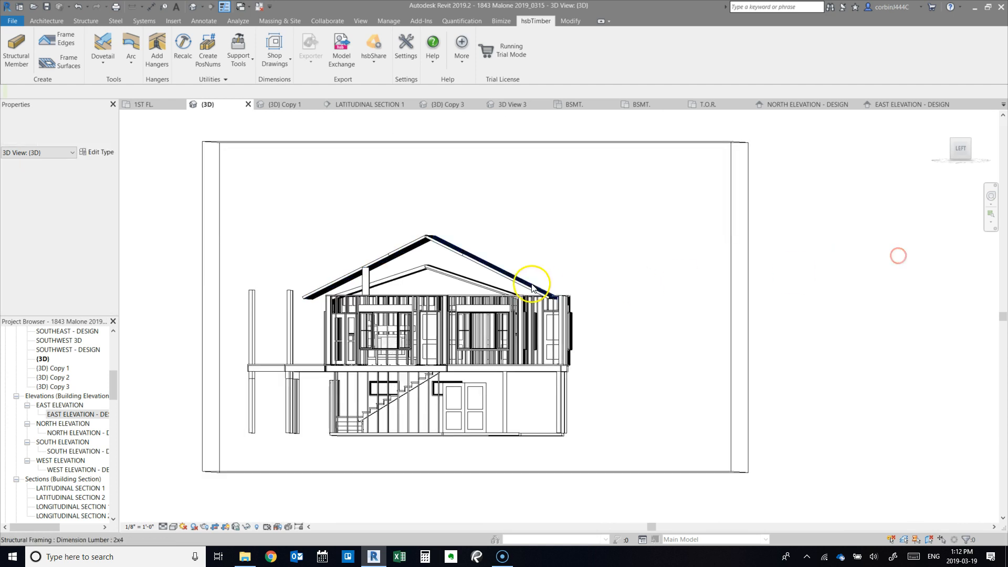
{"action": "scroll", "coordinate": [532, 287], "scroll_direction": "up", "scroll_amount": 4}
{"action": "middle_click_drag", "start_coordinate": [411, 261], "coordinate": [386, 254], "text": "shift"}
{"action": "left_click", "coordinate": [383, 251]}
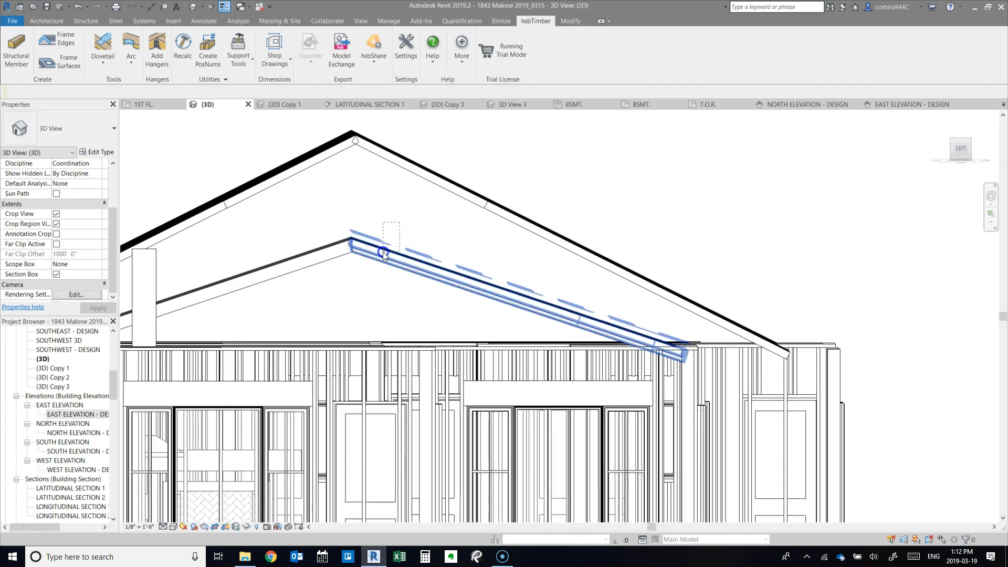
{"action": "left_click", "coordinate": [383, 251]}
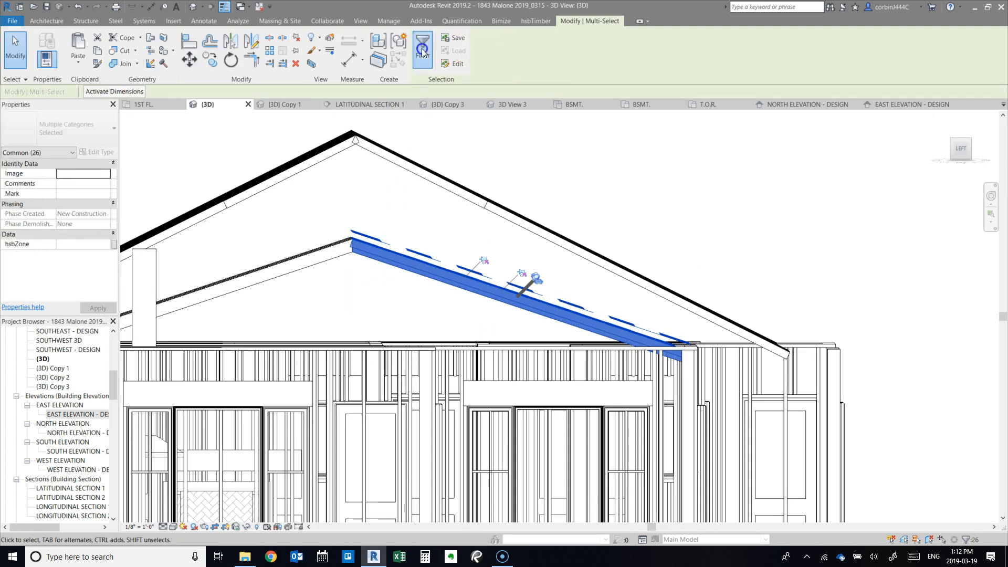
{"action": "left_click", "coordinate": [422, 53]}
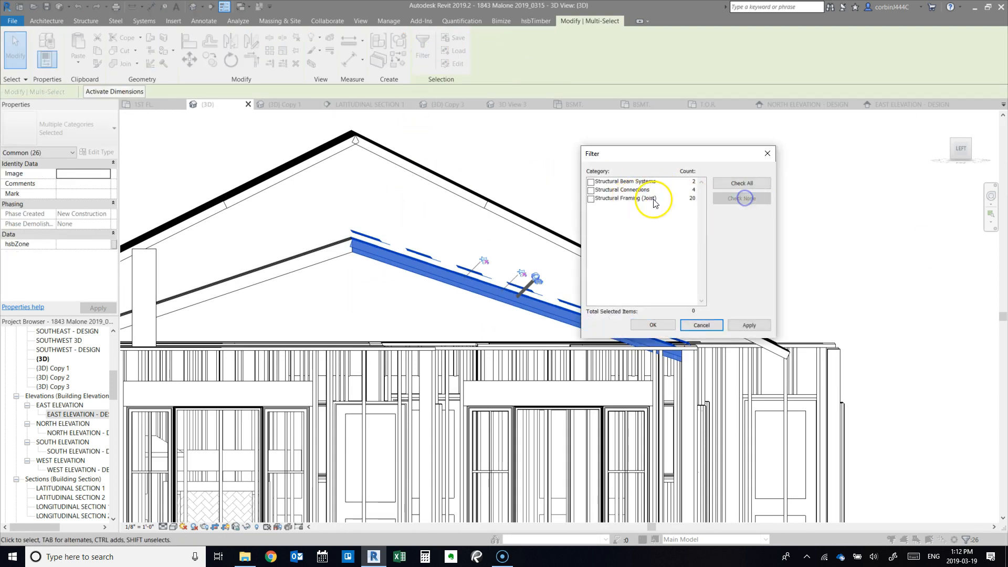
{"action": "left_click", "coordinate": [642, 323]}
{"action": "mouse_move", "coordinate": [376, 271]}
{"action": "middle_mouse_down", "text": "shift"}
{"action": "mouse_move", "coordinate": [379, 263]}
{"action": "mouse_move", "coordinate": [432, 267]}
{"action": "mouse_move", "coordinate": [397, 291]}
{"action": "mouse_move", "coordinate": [394, 274]}
{"action": "mouse_move", "coordinate": [383, 275]}
{"action": "middle_mouse_up", "text": "shift"}
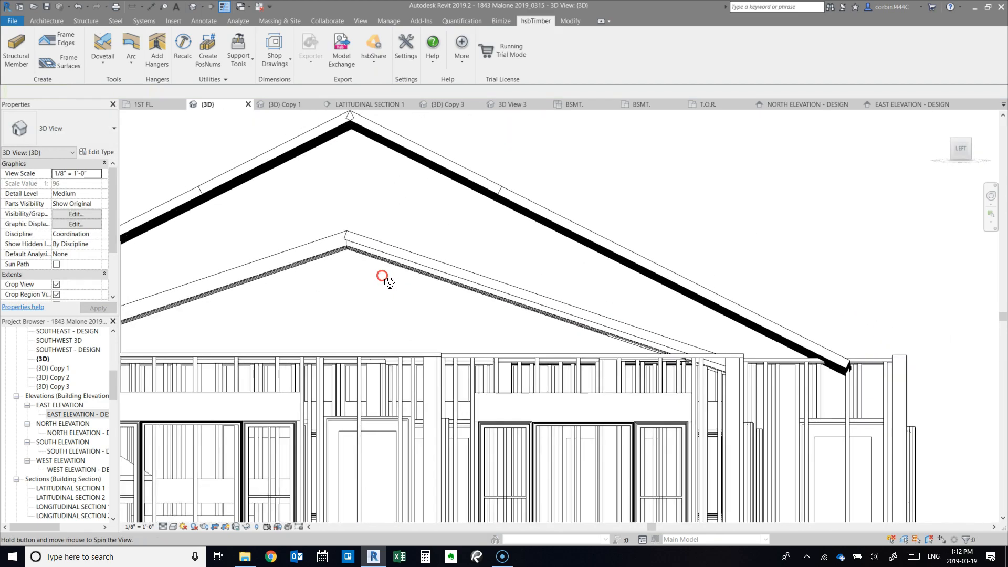
- Filter the sloped ceiling framing down to its Dimension Lumber 2x4 joists and set their z offset to 3 1/2"
{"action": "left_click", "coordinate": [375, 247]}
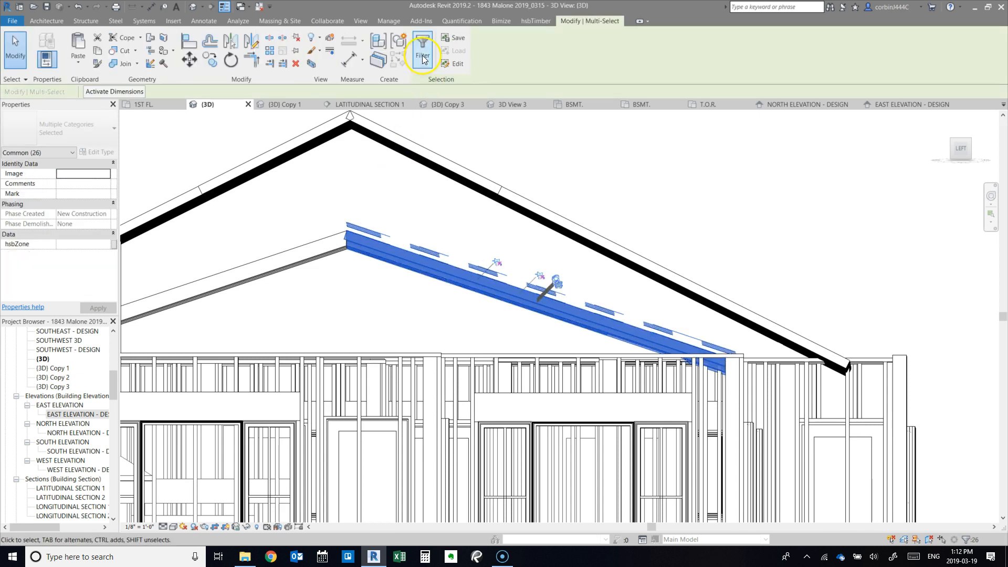
{"action": "left_click", "coordinate": [422, 55]}
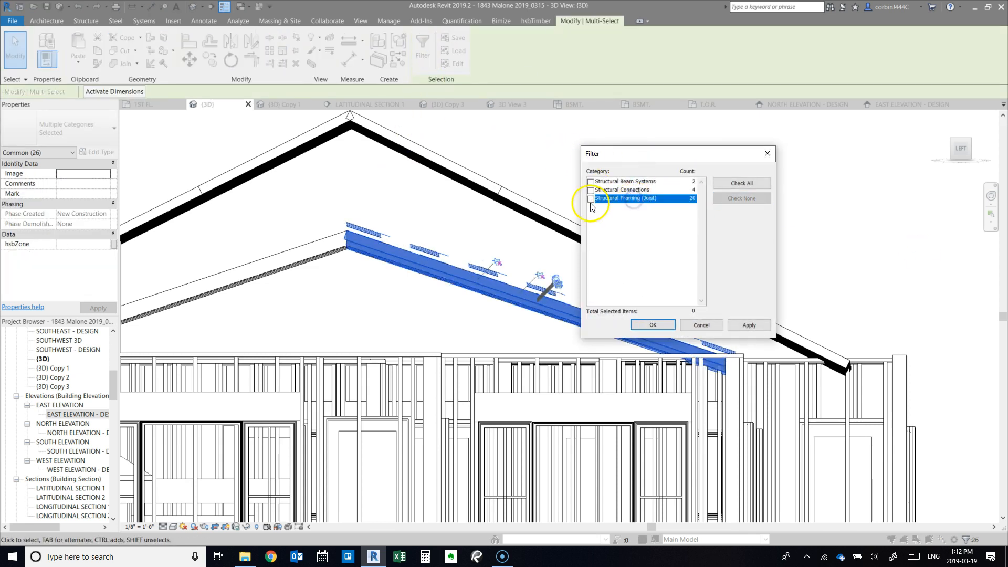
{"action": "left_click", "coordinate": [653, 325]}
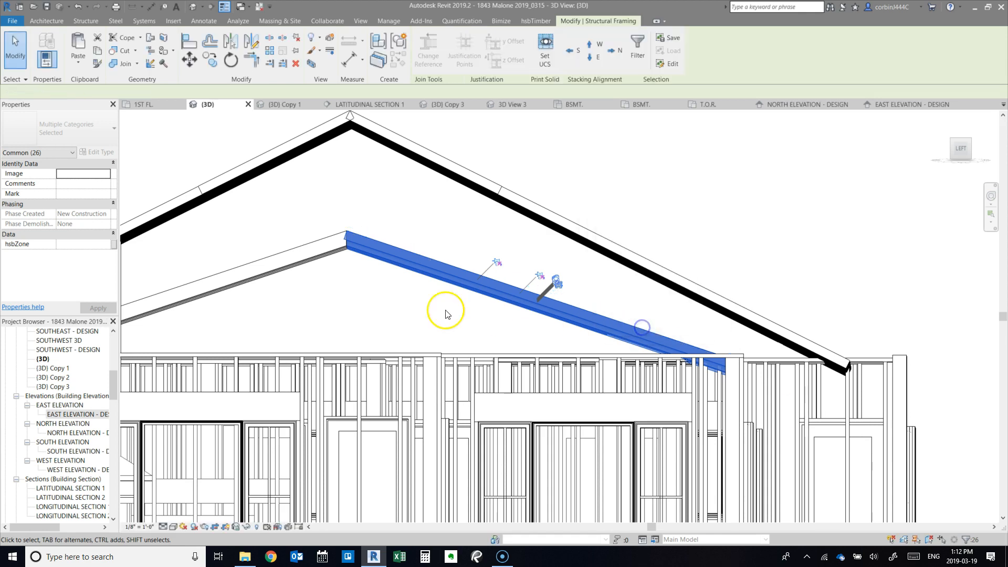
{"action": "mouse_move", "coordinate": [383, 278]}
{"action": "middle_mouse_down", "text": "shift"}
{"action": "mouse_move", "coordinate": [392, 299]}
{"action": "mouse_move", "coordinate": [377, 287]}
{"action": "middle_mouse_up", "text": "shift"}
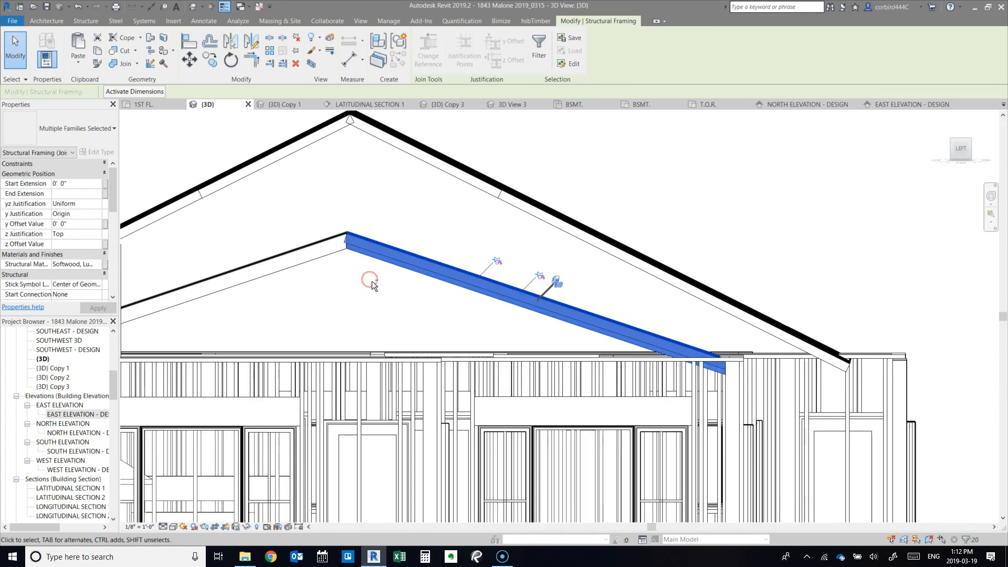
{"action": "left_click_drag", "start_coordinate": [354, 253], "coordinate": [355, 253], "text": "shift"}
{"action": "mouse_move", "coordinate": [367, 293]}
{"action": "middle_mouse_down", "text": "shift"}
{"action": "mouse_move", "coordinate": [383, 300]}
{"action": "mouse_move", "coordinate": [377, 315]}
{"action": "mouse_move", "coordinate": [353, 317]}
{"action": "mouse_move", "coordinate": [368, 326]}
{"action": "mouse_move", "coordinate": [369, 349]}
{"action": "mouse_move", "coordinate": [380, 346]}
{"action": "middle_mouse_up", "text": "shift"}
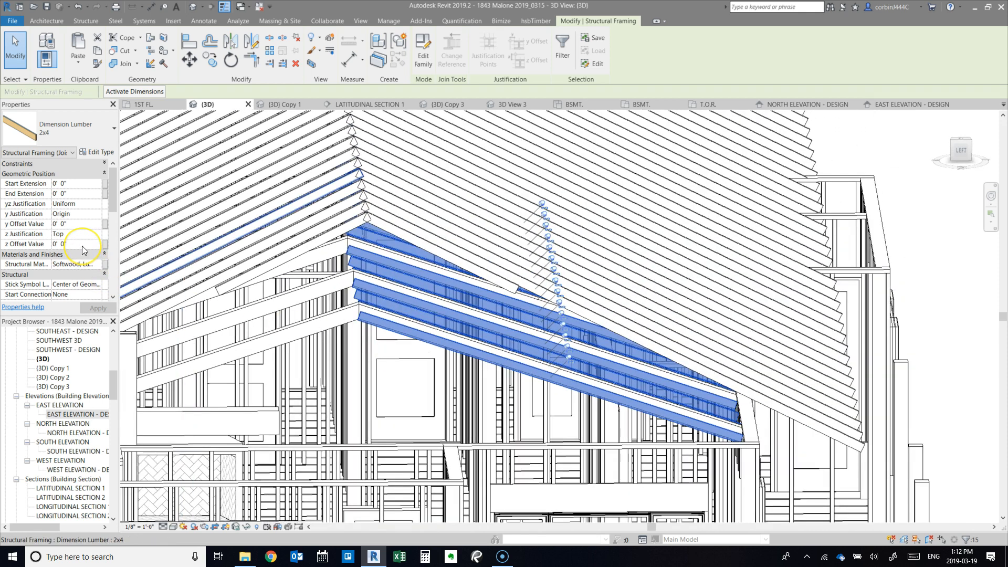
{"action": "left_click", "coordinate": [83, 245]}
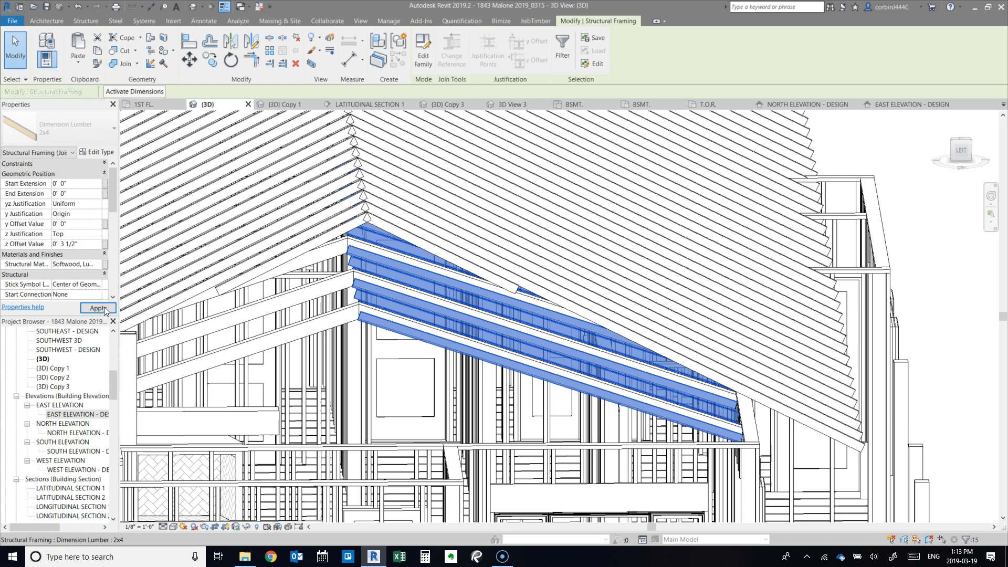
{"action": "left_click", "coordinate": [104, 309]}
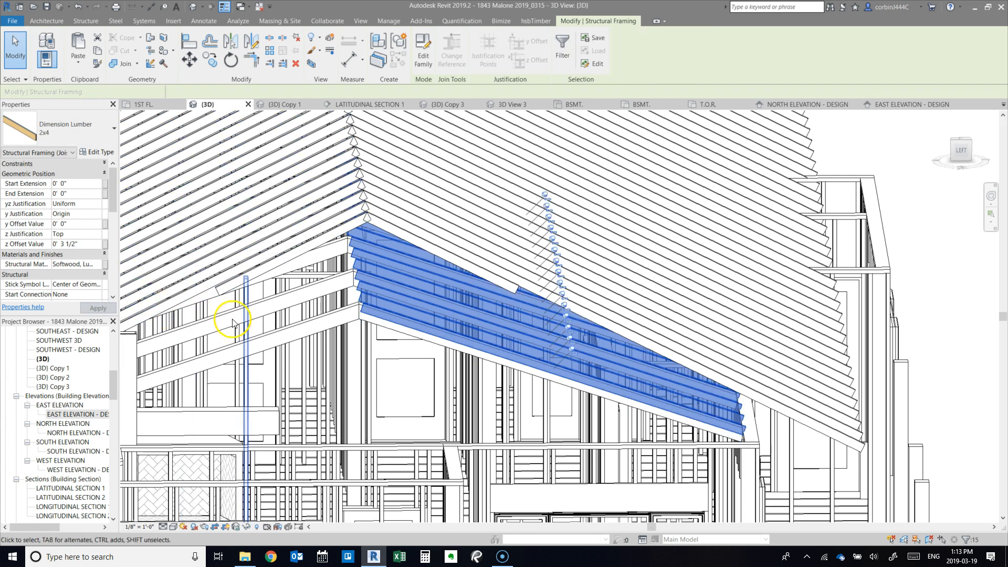
- Pick the sloped ceiling's Timber 6x6 beam system in {3D} Copy 1 and mirror a copy about the ridge line in the T.O.R. plan
{"action": "left_click", "coordinate": [291, 102]}
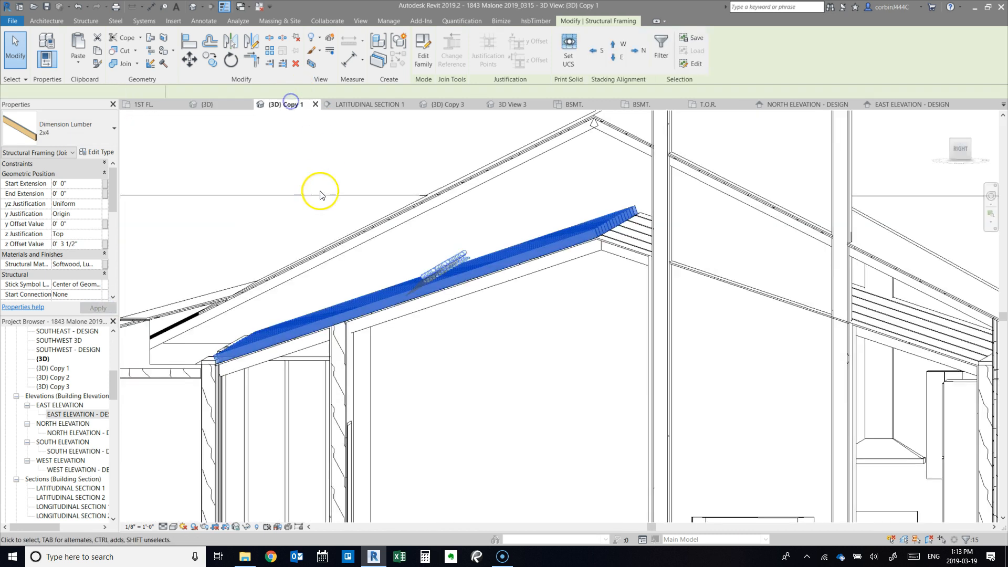
{"action": "left_click", "coordinate": [546, 294]}
{"action": "middle_click_drag", "start_coordinate": [546, 294], "coordinate": [562, 321], "text": "shift"}
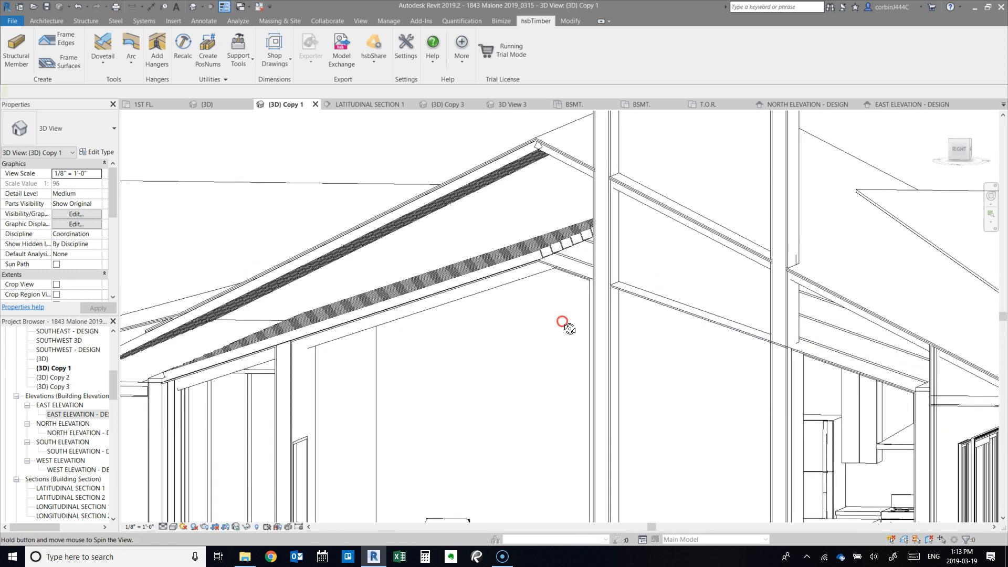
{"action": "left_click", "coordinate": [548, 250]}
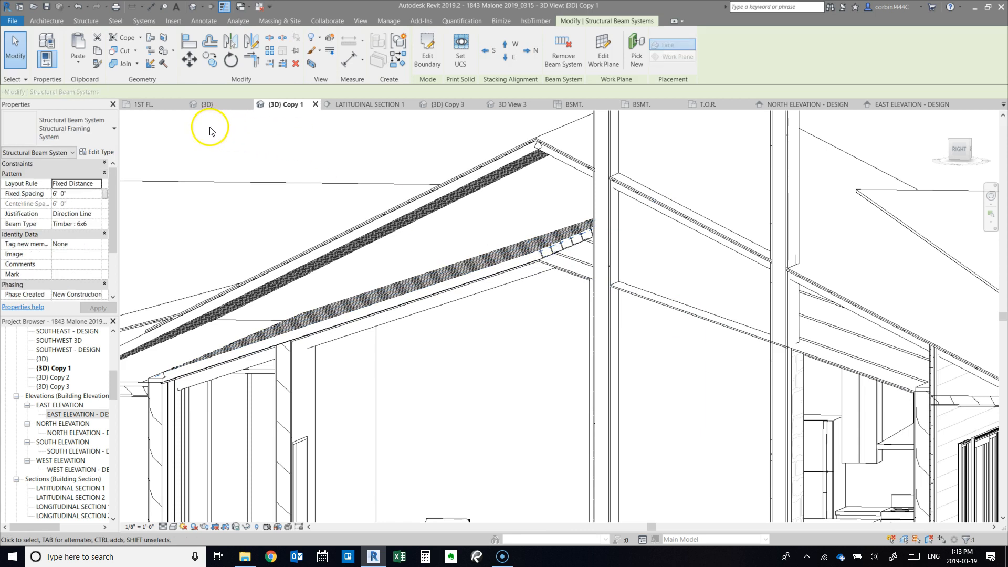
{"action": "left_click", "coordinate": [680, 104]}
{"action": "scroll", "coordinate": [345, 235], "scroll_direction": "up", "scroll_amount": 4}
{"action": "key", "text": "d"}
{"action": "key", "text": "m"}
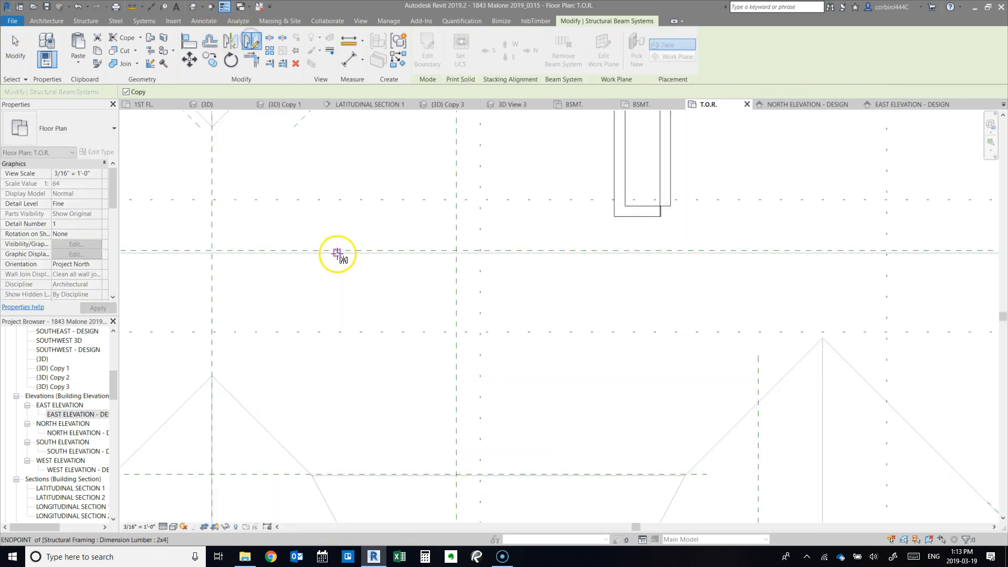
{"action": "left_click", "coordinate": [491, 254]}
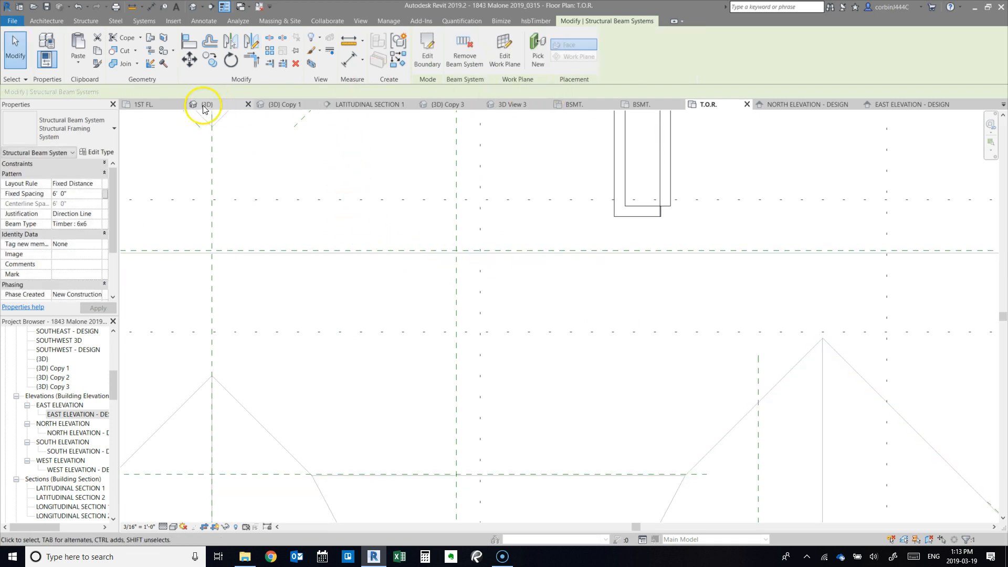
- Pick the sloped ceiling's Dimension Lumber 2x4 beam system with 2' fixed spacing in {3D} Copy 1
{"action": "left_click", "coordinate": [298, 104]}
{"action": "middle_click_drag", "start_coordinate": [524, 323], "coordinate": [544, 332], "text": "shift"}
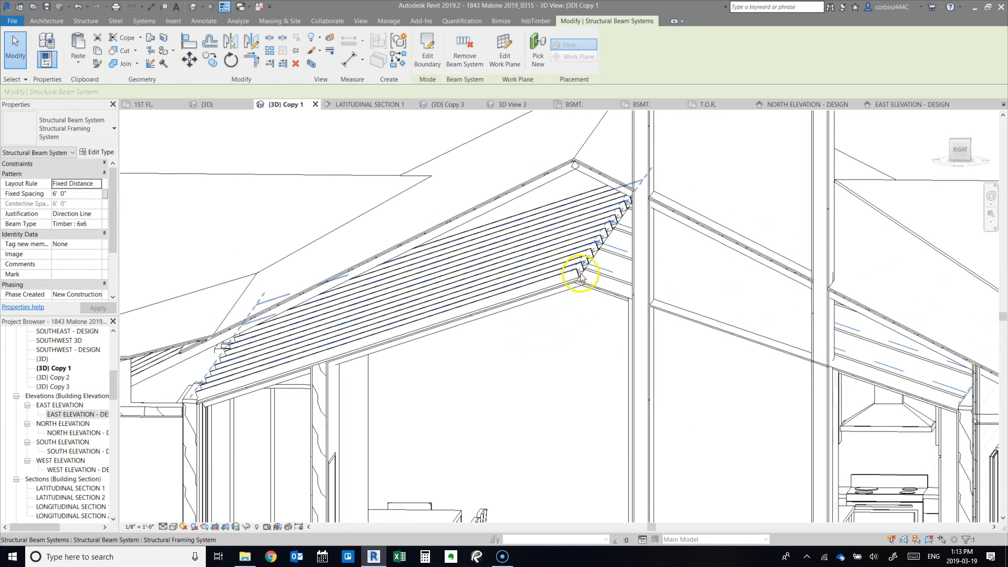
{"action": "left_click", "coordinate": [724, 383]}
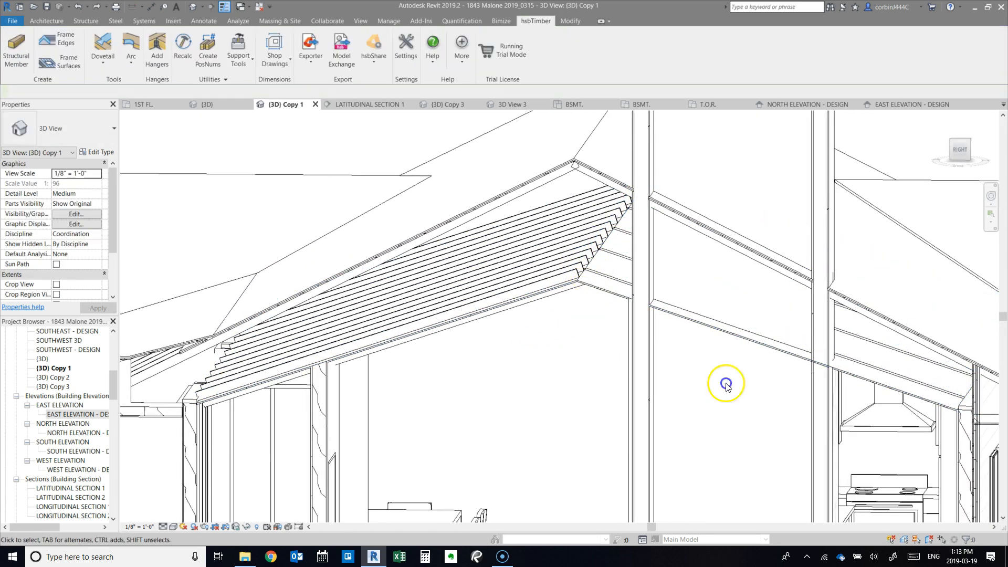
{"action": "left_click", "coordinate": [582, 268]}
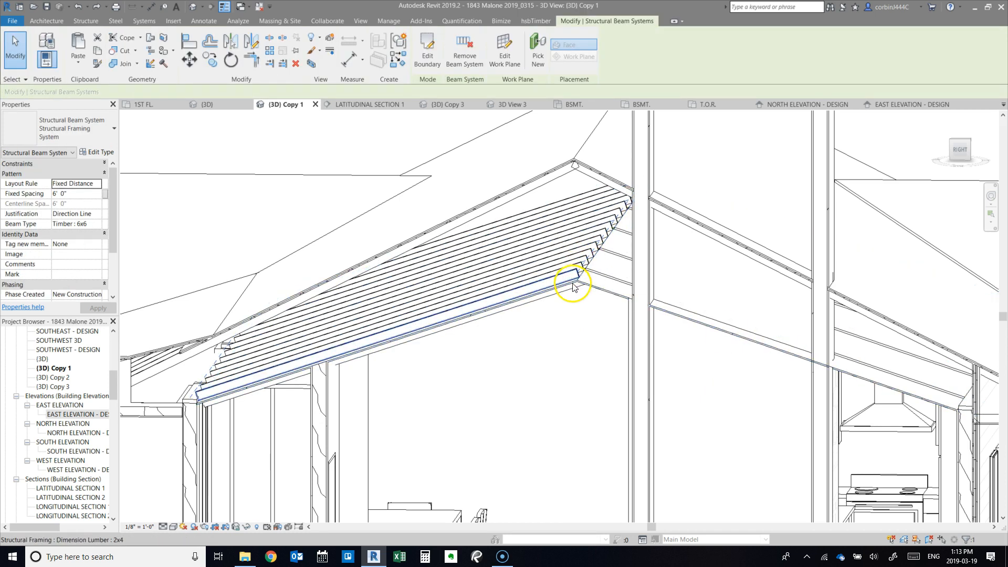
{"action": "key", "text": "Tab"}
{"action": "key", "text": "Tab"}
{"action": "key", "text": "Tab"}
{"action": "key", "text": "Tab"}
{"action": "key", "text": "Tab"}
{"action": "key", "text": "Tab"}
{"action": "key", "text": "Tab"}
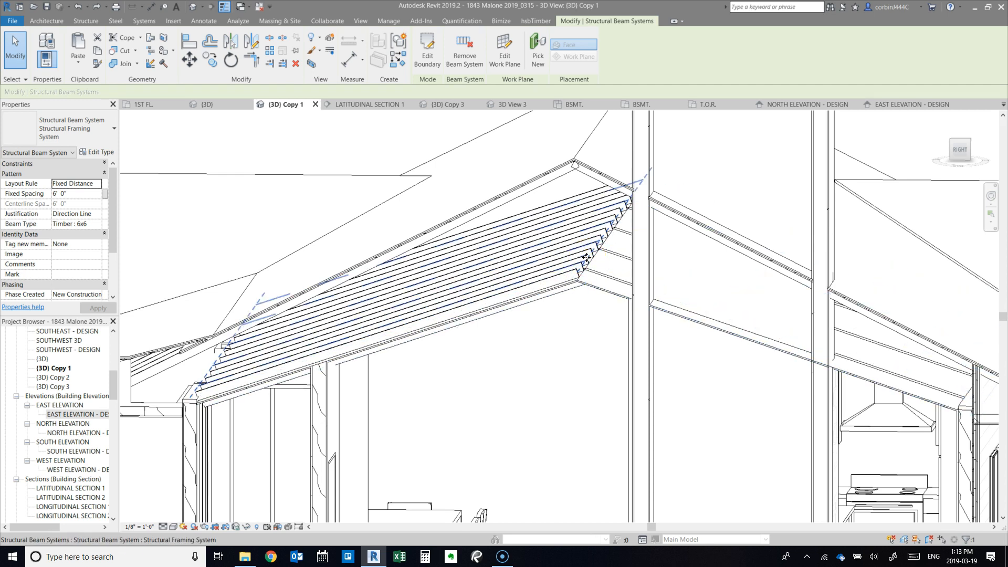
{"action": "scroll", "coordinate": [200, 405], "scroll_direction": "up", "scroll_amount": 5}
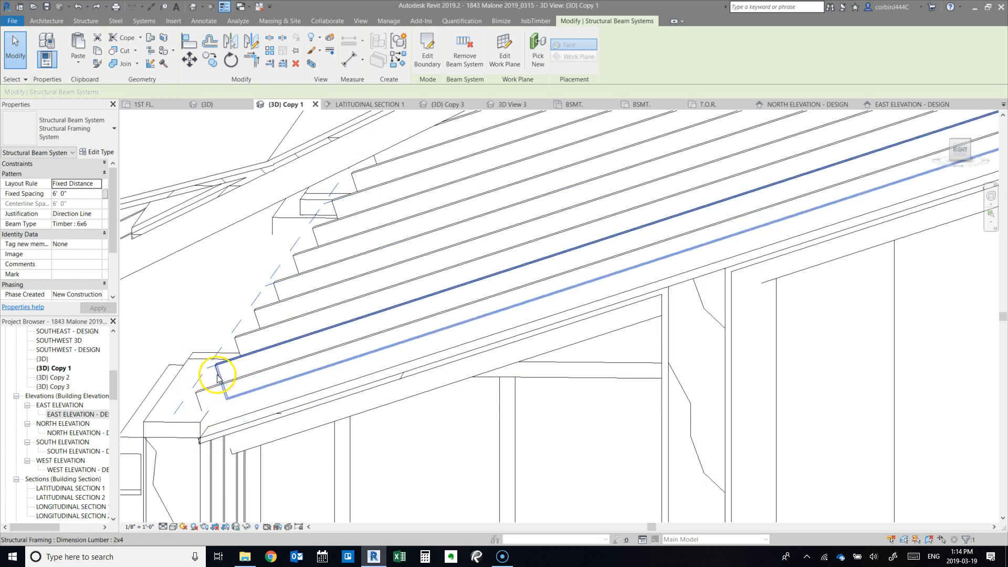
{"action": "key", "text": "Tab"}
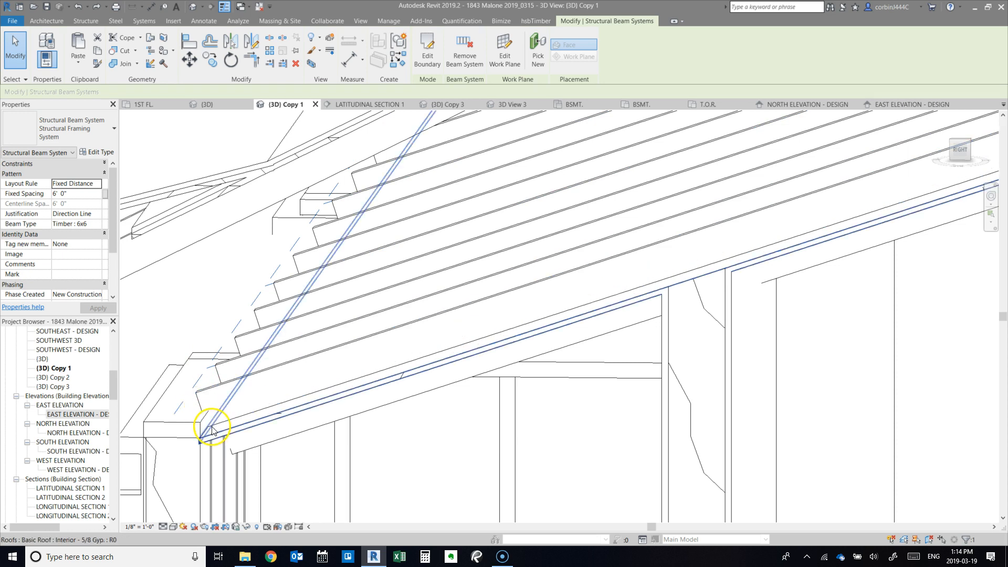
{"action": "key", "text": "Tab"}
{"action": "key", "text": "Tab"}
{"action": "key", "text": "Tab"}
{"action": "key", "text": "Tab"}
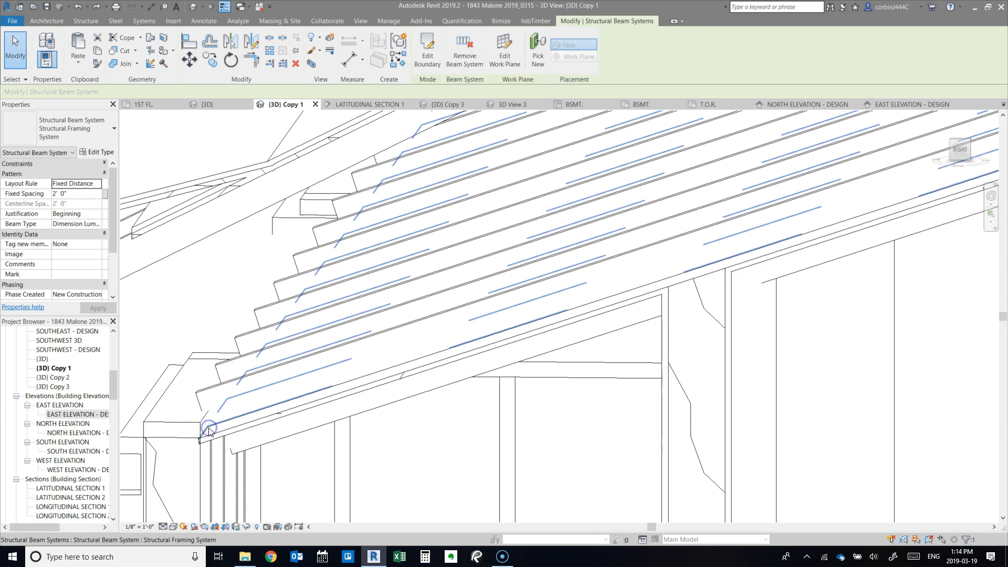
{"action": "scroll", "coordinate": [168, 157], "scroll_direction": "down", "scroll_amount": 3}
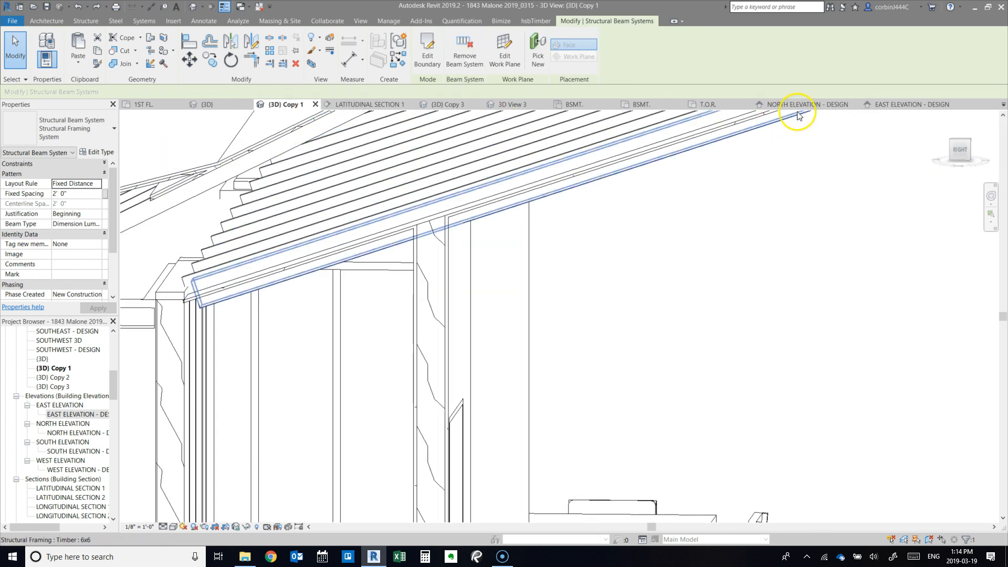
- Mirror a copy of the 2x4 beam system about an axis drawn along the ridge line in the T.O.R. plan
{"action": "left_click", "coordinate": [690, 108]}
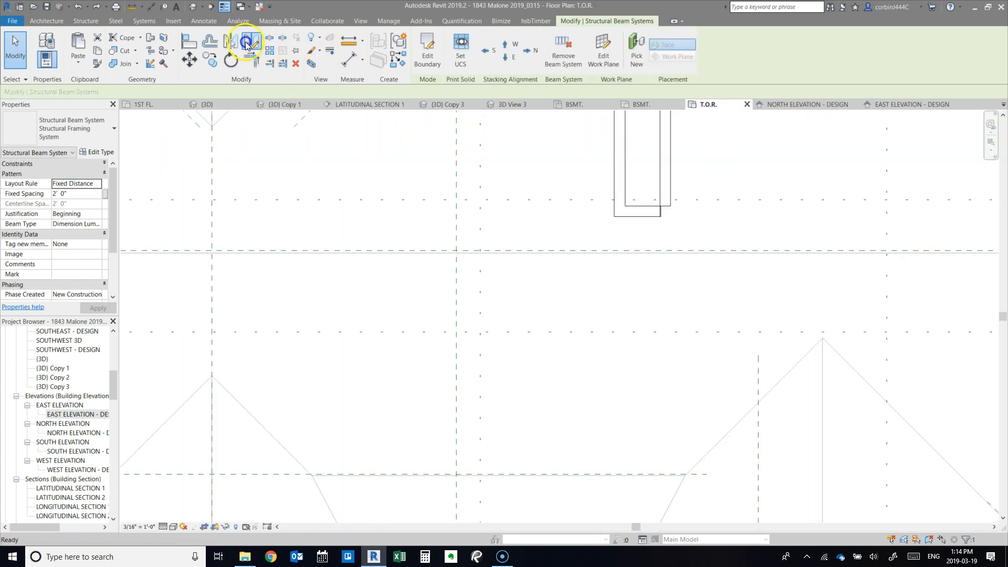
{"action": "left_click", "coordinate": [246, 45]}
{"action": "scroll", "coordinate": [290, 253], "scroll_direction": "up", "scroll_amount": 3}
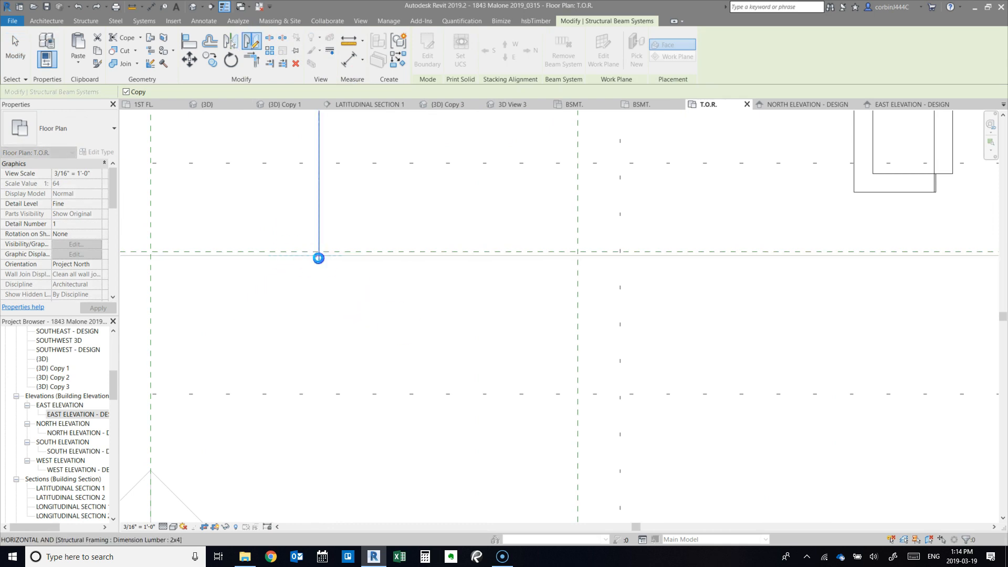
{"action": "left_click", "coordinate": [369, 261]}
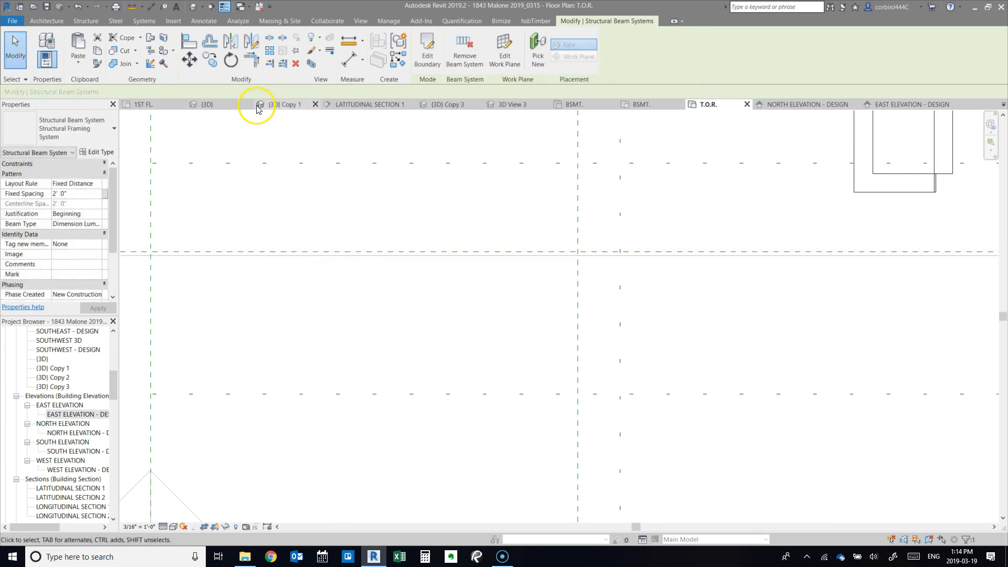
- Review the mirrored ceiling joists on both sides of the ridge in {3D} Copy 1
{"action": "left_click", "coordinate": [278, 101]}
{"action": "scroll", "coordinate": [522, 176], "scroll_direction": "down", "scroll_amount": 5}
{"action": "middle_click_drag", "start_coordinate": [561, 237], "coordinate": [609, 202], "text": "shift"}
{"action": "scroll", "coordinate": [581, 175], "scroll_direction": "up", "scroll_amount": 5}
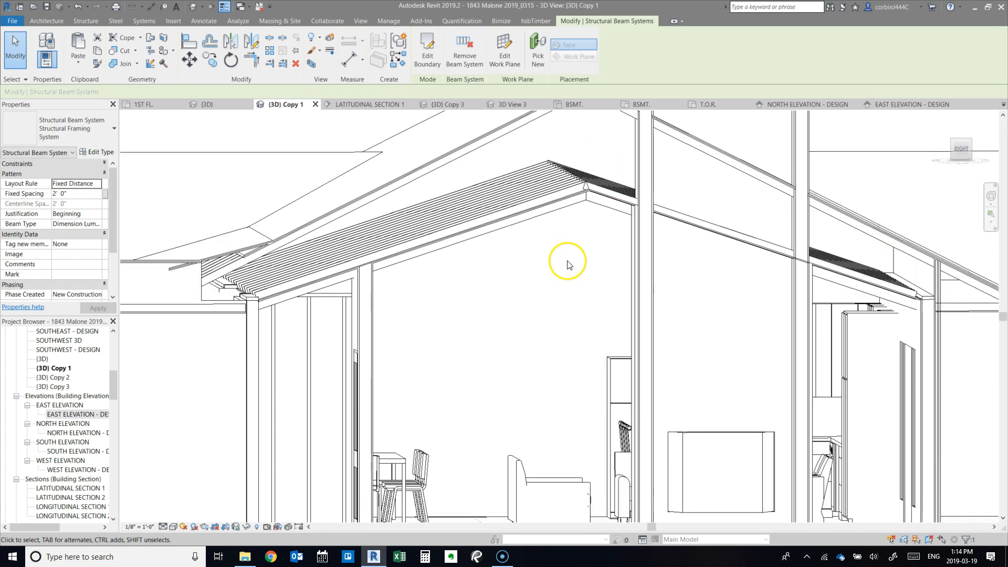
{"action": "middle_click_drag", "start_coordinate": [591, 260], "coordinate": [554, 258], "text": "shift"}
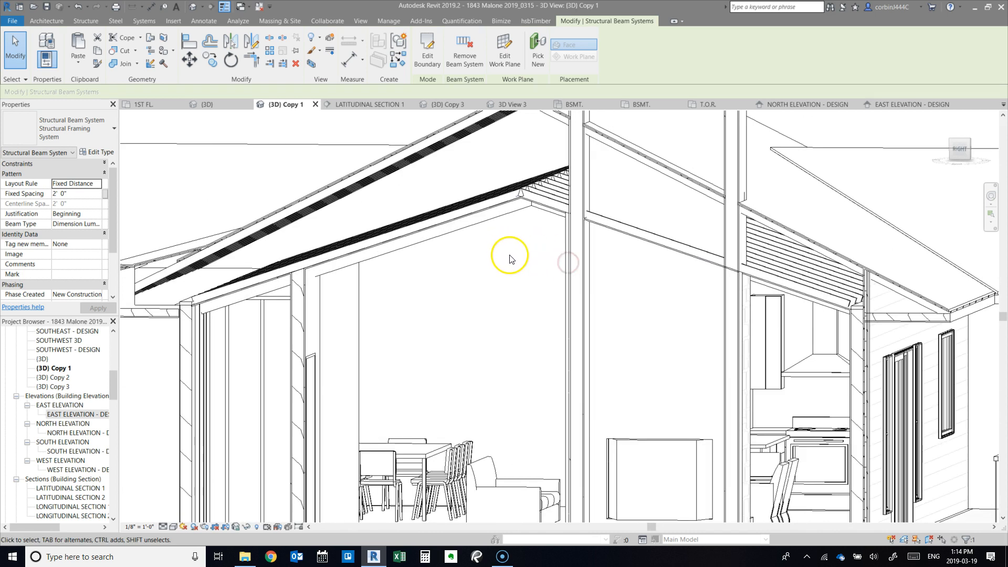
- Examine in Latitudinal Section 1 and Longitudinal Section 1 how the 2x4 ceiling joists sit against the gypsum ceiling and the 6x6 timbers
{"action": "left_click", "coordinate": [385, 106]}
{"action": "scroll", "coordinate": [457, 201], "scroll_direction": "down", "scroll_amount": 6}
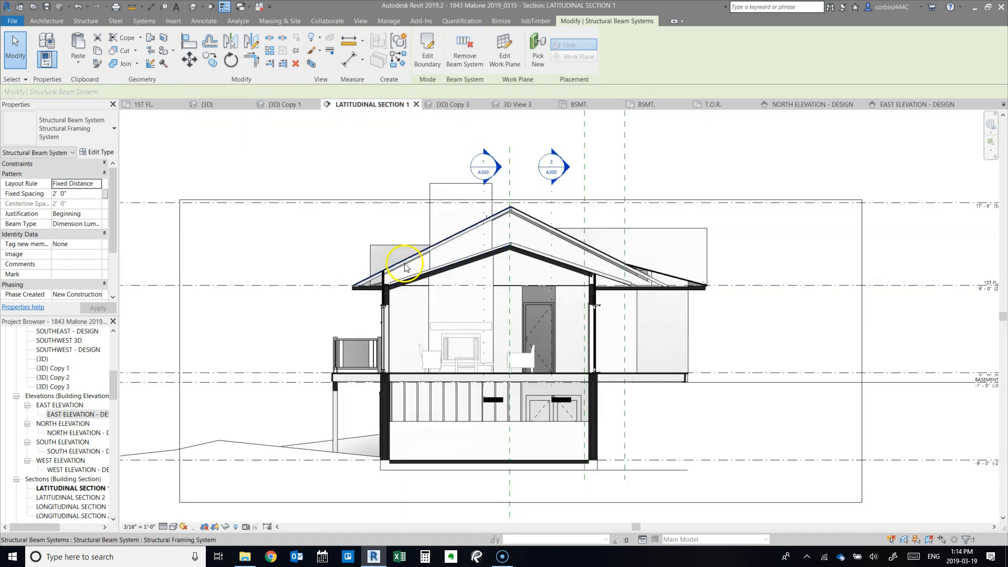
{"action": "double_click", "coordinate": [482, 165]}
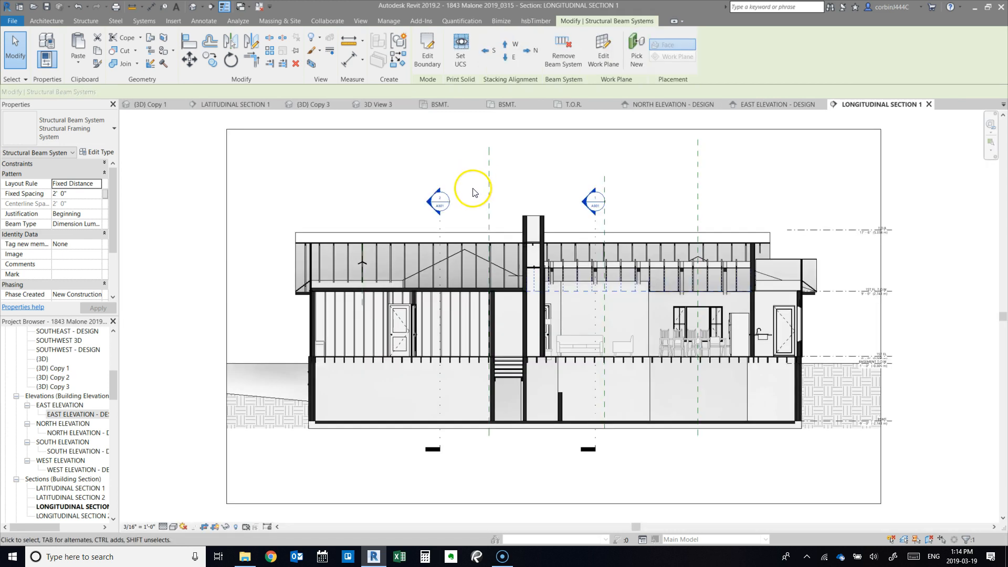
{"action": "scroll", "coordinate": [353, 234], "scroll_direction": "up", "scroll_amount": 5}
{"action": "scroll", "coordinate": [304, 286], "scroll_direction": "down", "scroll_amount": 4}
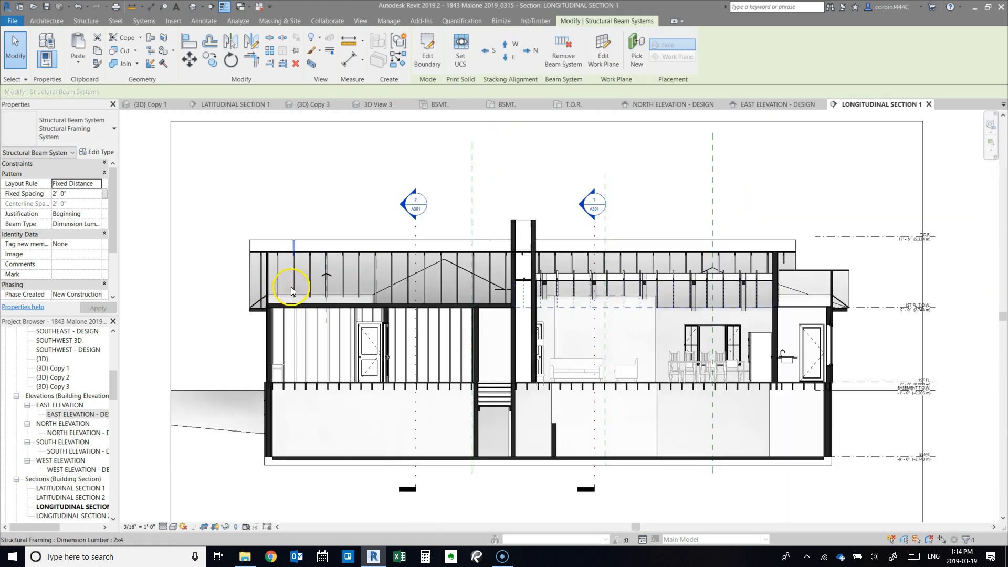
{"action": "scroll", "coordinate": [620, 276], "scroll_direction": "up", "scroll_amount": 5}
{"action": "scroll", "coordinate": [353, 289], "scroll_direction": "up", "scroll_amount": 6}
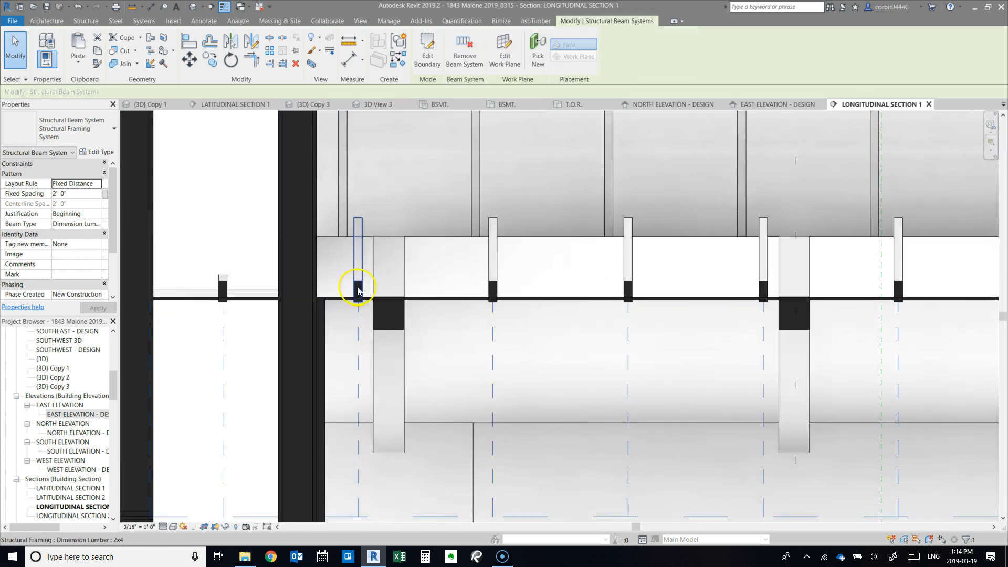
{"action": "scroll", "coordinate": [357, 310], "scroll_direction": "up", "scroll_amount": 2}
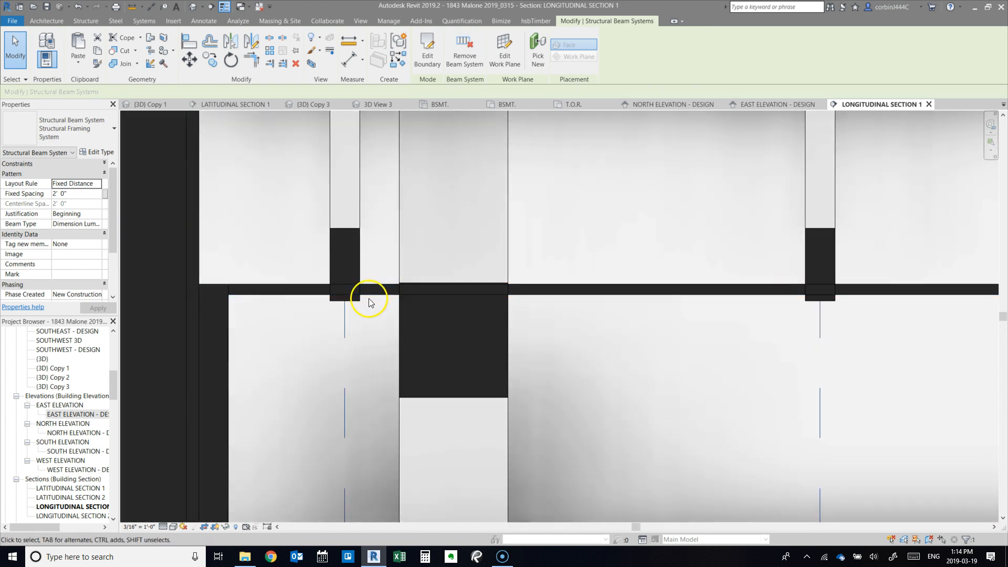
{"action": "scroll", "coordinate": [370, 298], "scroll_direction": "down", "scroll_amount": 5}
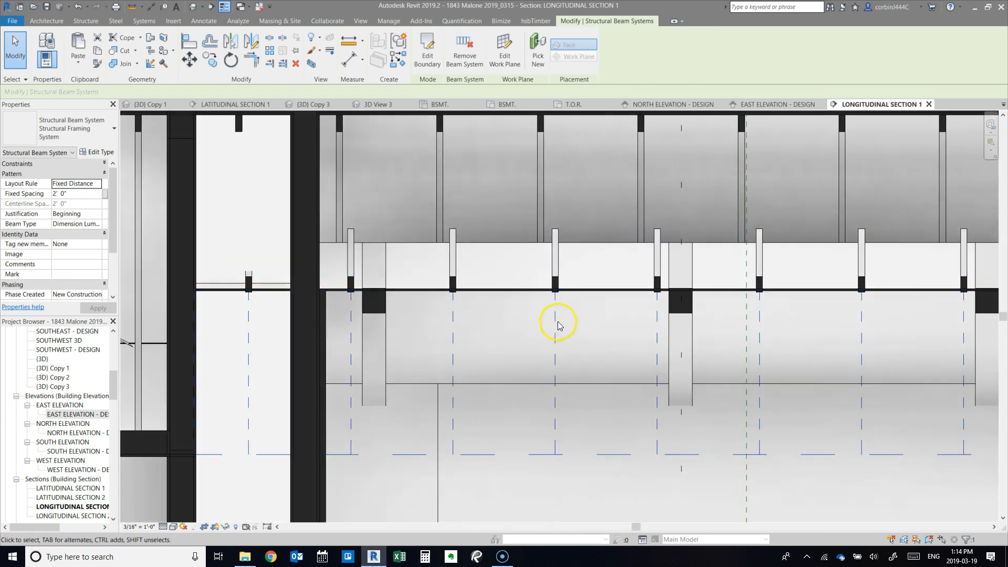
{"action": "scroll", "coordinate": [525, 294], "scroll_direction": "up", "scroll_amount": 2}
{"action": "scroll", "coordinate": [688, 315], "scroll_direction": "up", "scroll_amount": 3}
{"action": "scroll", "coordinate": [567, 310], "scroll_direction": "up", "scroll_amount": 2}
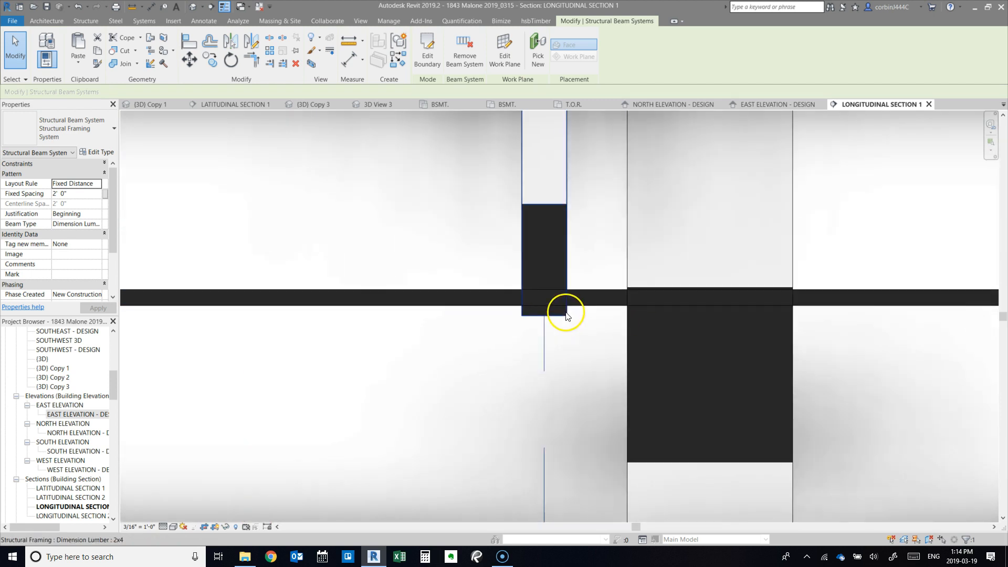
{"action": "scroll", "coordinate": [507, 299], "scroll_direction": "down", "scroll_amount": 1}
{"action": "scroll", "coordinate": [507, 299], "scroll_direction": "down", "scroll_amount": 4}
{"action": "scroll", "coordinate": [506, 298], "scroll_direction": "up", "scroll_amount": 4}
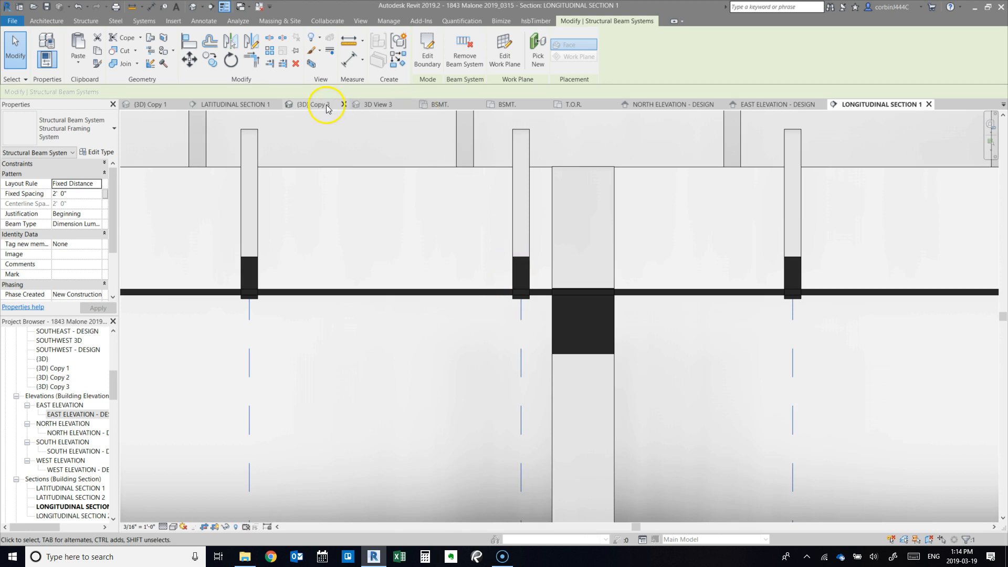
- Inspect the mirrored ceiling joists near the ridge up close in {3D} Copy 1
{"action": "left_click", "coordinate": [306, 107]}
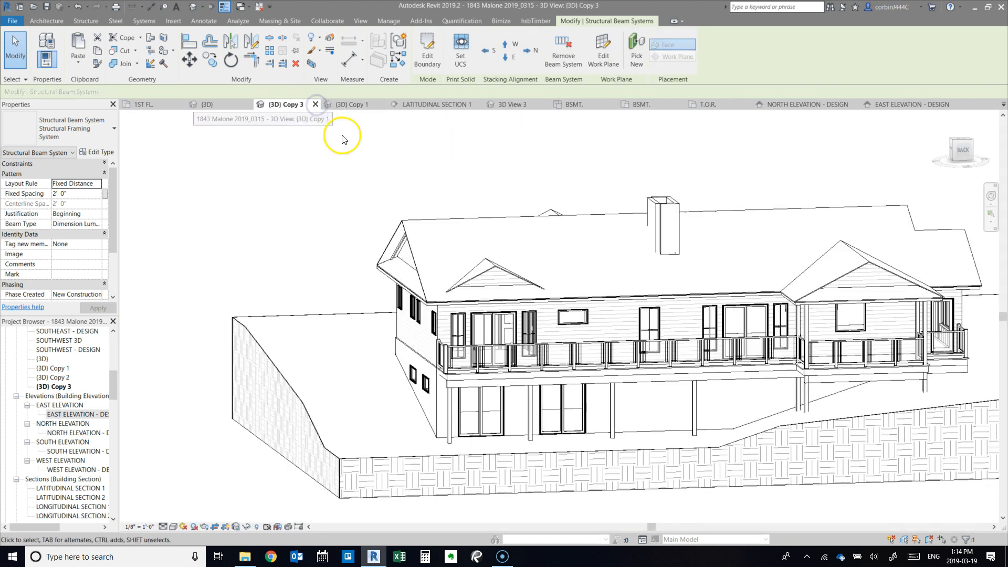
{"action": "left_click", "coordinate": [353, 108]}
{"action": "middle_click_drag", "start_coordinate": [465, 313], "coordinate": [505, 257], "text": "shift"}
{"action": "scroll", "coordinate": [504, 257], "scroll_direction": "down", "scroll_amount": 3}
{"action": "scroll", "coordinate": [585, 181], "scroll_direction": "up", "scroll_amount": 3}
{"action": "scroll", "coordinate": [520, 268], "scroll_direction": "up", "scroll_amount": 4}
{"action": "scroll", "coordinate": [477, 272], "scroll_direction": "up", "scroll_amount": 3}
{"action": "middle_click_drag", "start_coordinate": [405, 277], "coordinate": [307, 381], "text": "shift"}
- Move the mirrored 2x4 beam system in Latitudinal Section 1 so its joists' lower ridge corner meets the sloped ceiling's peak
{"action": "left_click", "coordinate": [434, 105]}
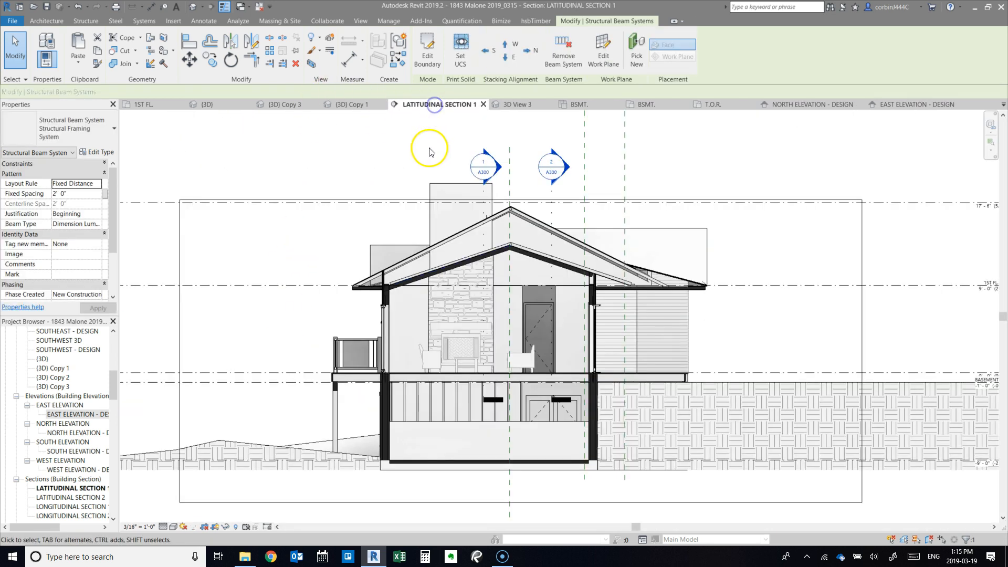
{"action": "scroll", "coordinate": [536, 255], "scroll_direction": "up", "scroll_amount": 8}
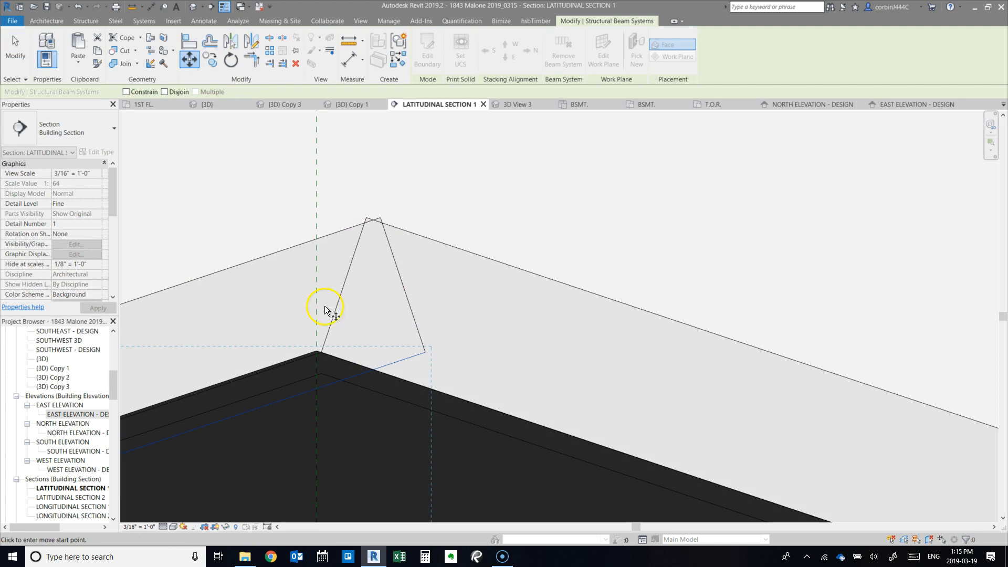
{"action": "left_click", "coordinate": [380, 225]}
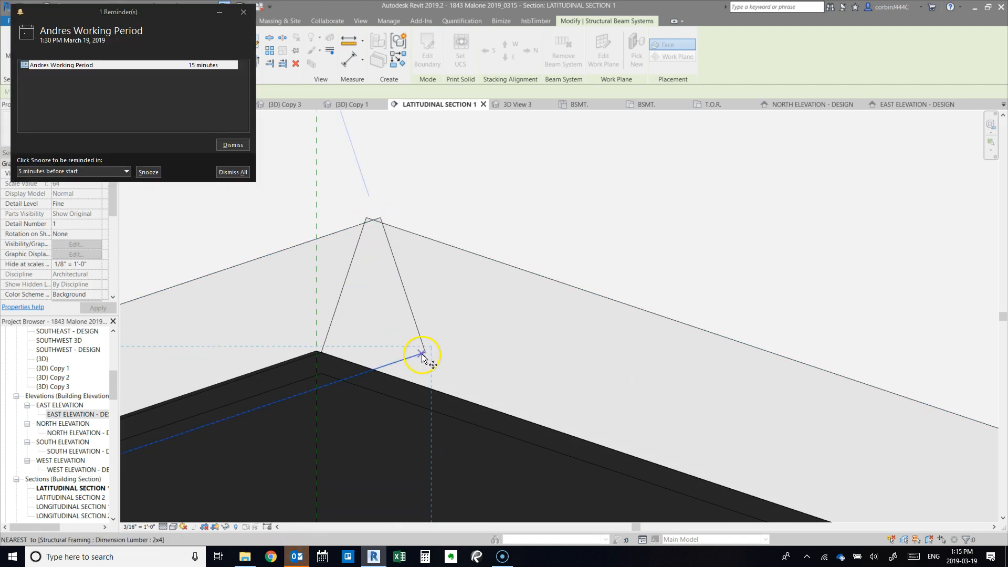
{"action": "left_click", "coordinate": [317, 355]}
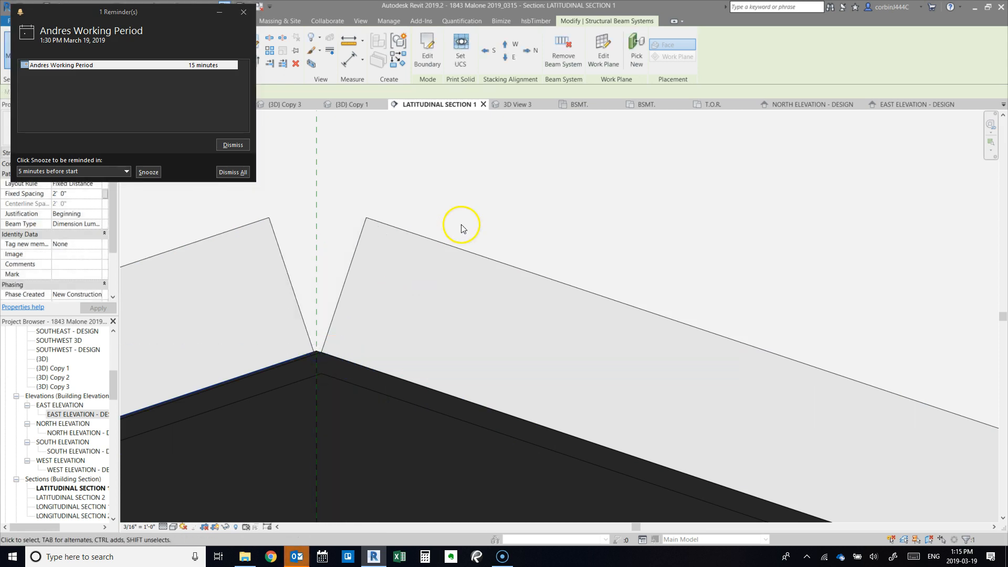
- Check the moved joists' ridge and wall ends in section and in {3D} Copy 1, and dismiss the calendar reminder
{"action": "scroll", "coordinate": [468, 213], "scroll_direction": "down", "scroll_amount": 3}
{"action": "scroll", "coordinate": [475, 212], "scroll_direction": "down", "scroll_amount": 4}
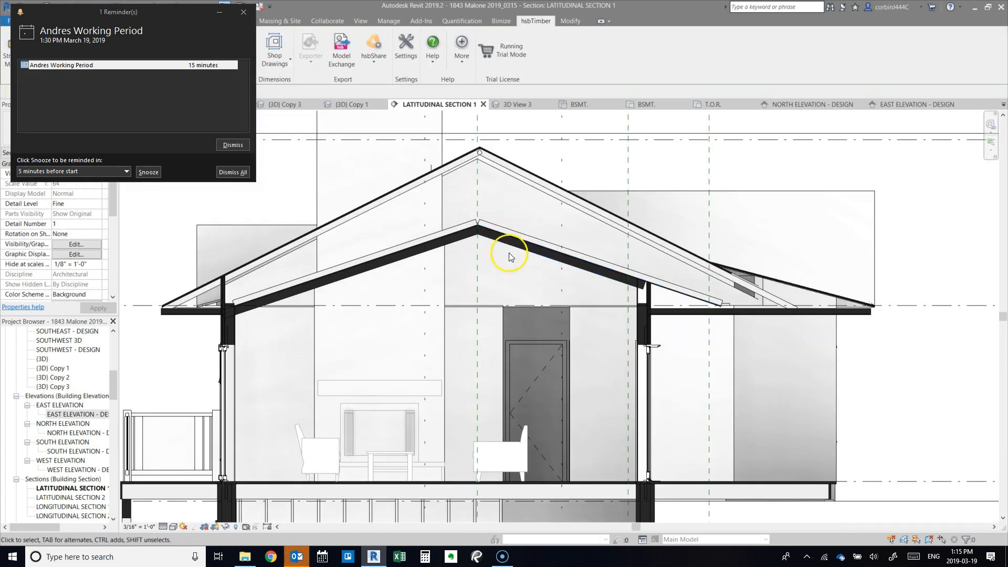
{"action": "scroll", "coordinate": [226, 318], "scroll_direction": "up", "scroll_amount": 4}
{"action": "scroll", "coordinate": [226, 321], "scroll_direction": "up", "scroll_amount": 2}
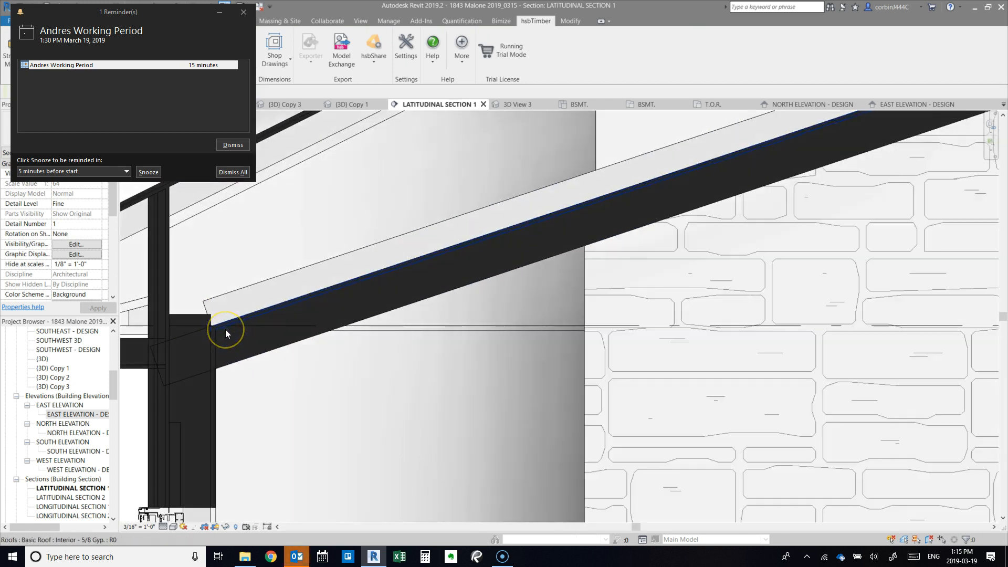
{"action": "scroll", "coordinate": [225, 329], "scroll_direction": "up", "scroll_amount": 2}
{"action": "scroll", "coordinate": [226, 330], "scroll_direction": "down", "scroll_amount": 4}
{"action": "scroll", "coordinate": [226, 329], "scroll_direction": "down", "scroll_amount": 3}
{"action": "left_click", "coordinate": [347, 104]}
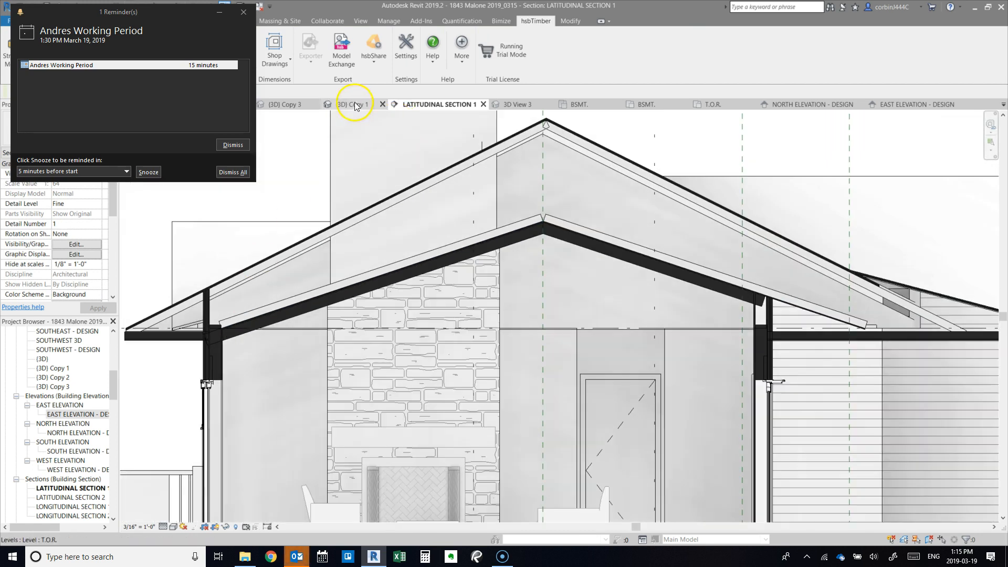
{"action": "left_click", "coordinate": [233, 145]}
{"action": "middle_click_drag", "start_coordinate": [405, 304], "coordinate": [415, 377], "text": "shift"}
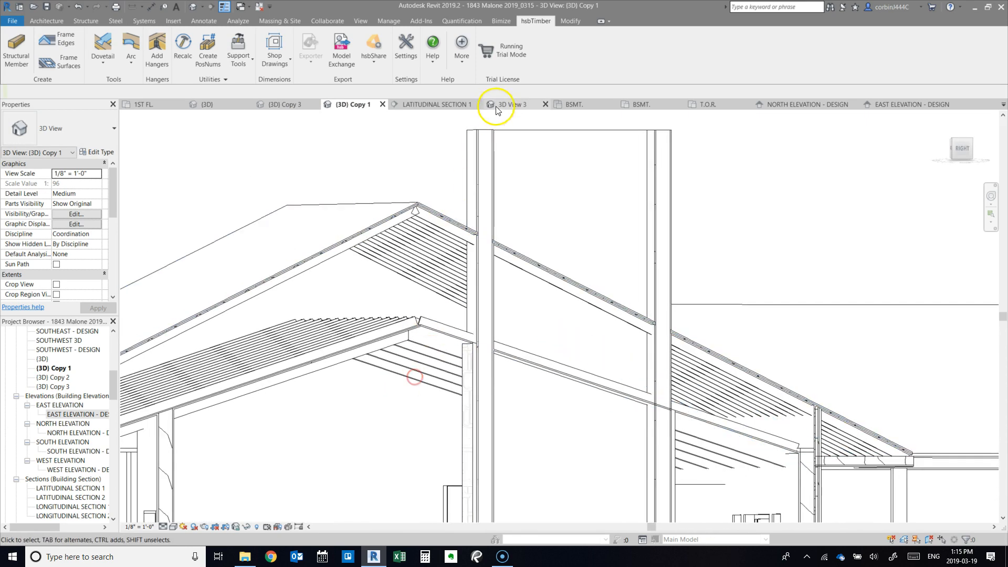
- In Longitudinal Section 1, change the flat ceiling's type from the 6" joist assembly to Finish Ceiling - 5/8" Gypsum
{"action": "left_click", "coordinate": [1003, 105]}
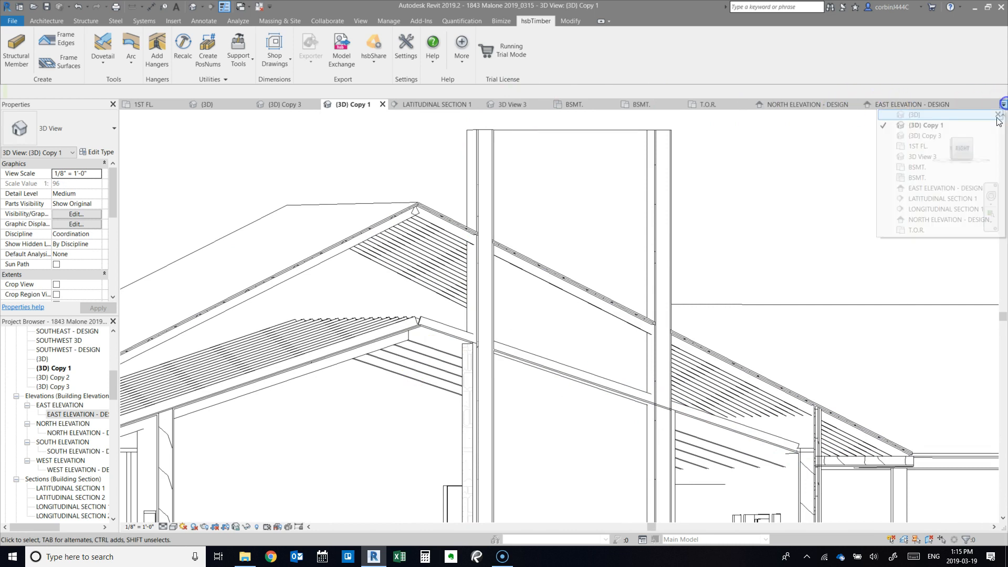
{"action": "left_click", "coordinate": [945, 210]}
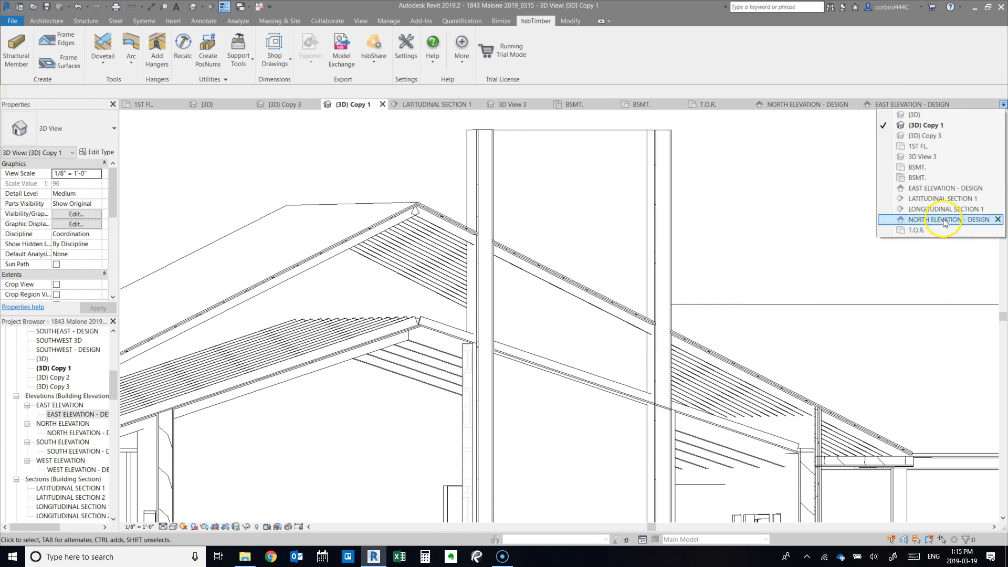
{"action": "scroll", "coordinate": [511, 218], "scroll_direction": "down", "scroll_amount": 5}
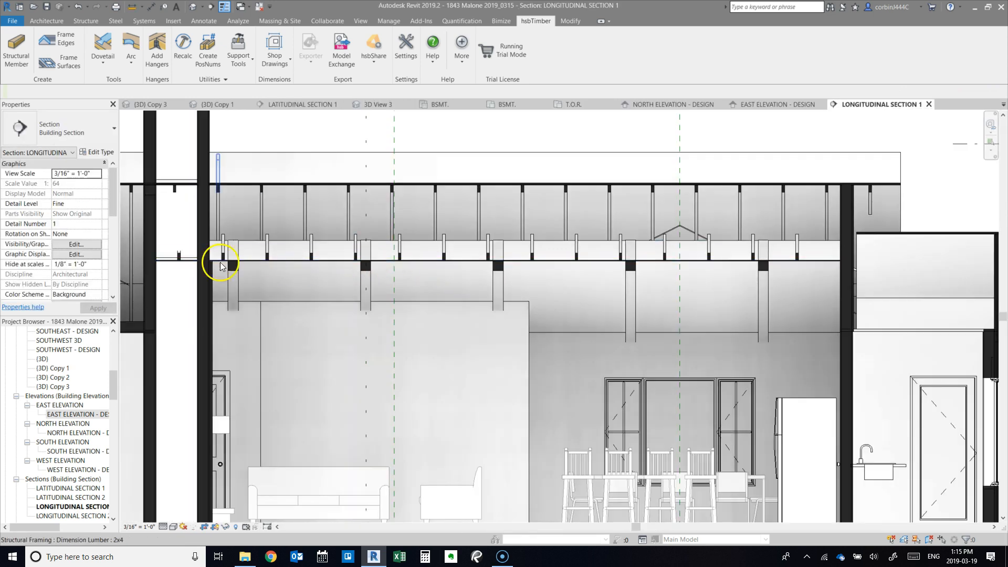
{"action": "scroll", "coordinate": [201, 257], "scroll_direction": "up", "scroll_amount": 6}
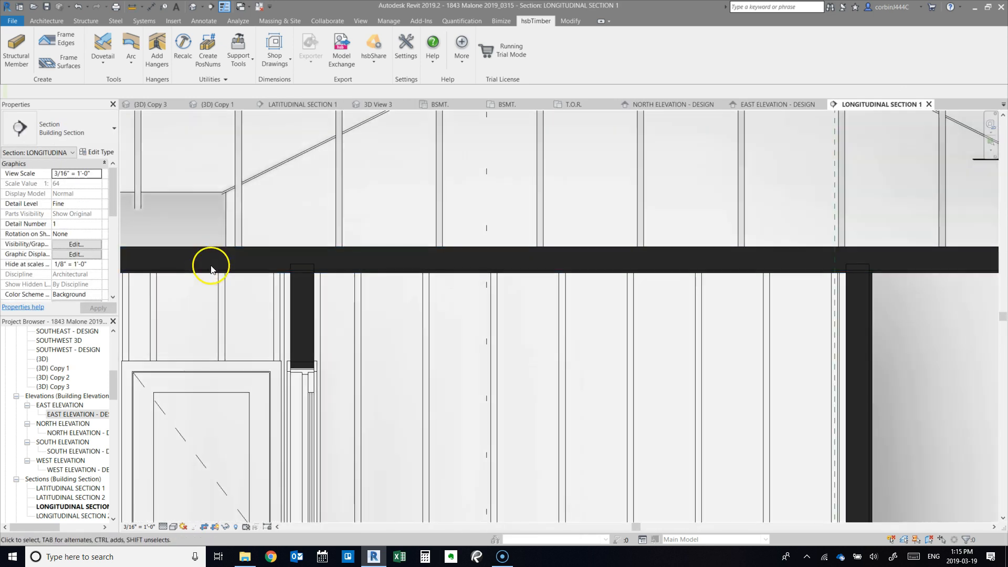
{"action": "left_click", "coordinate": [217, 269]}
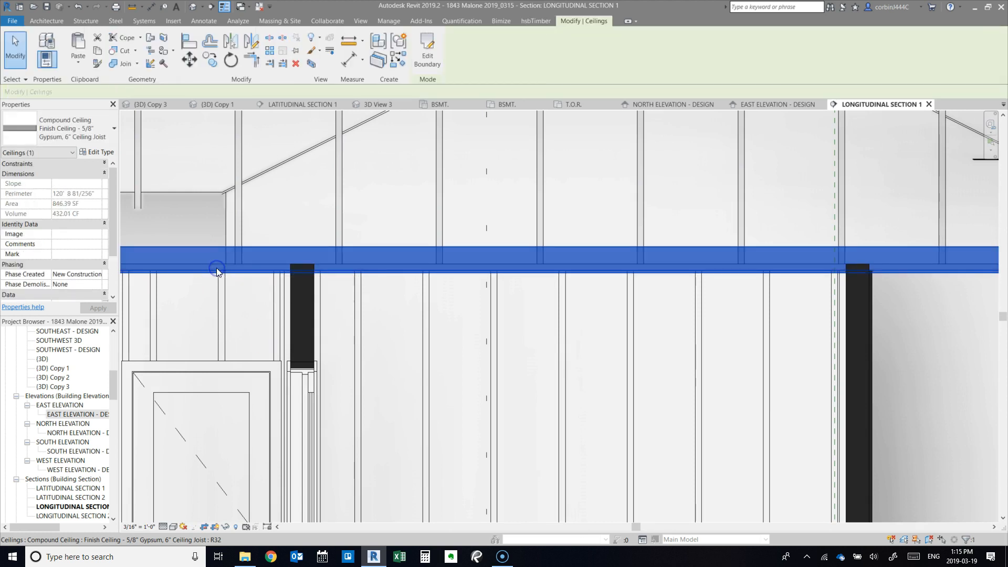
{"action": "left_click", "coordinate": [58, 130]}
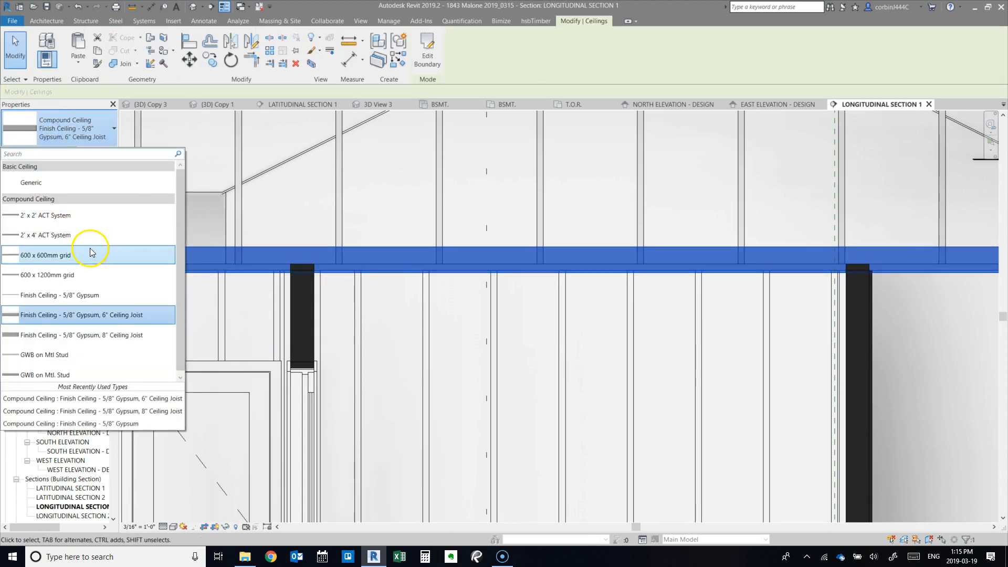
{"action": "left_click", "coordinate": [72, 294]}
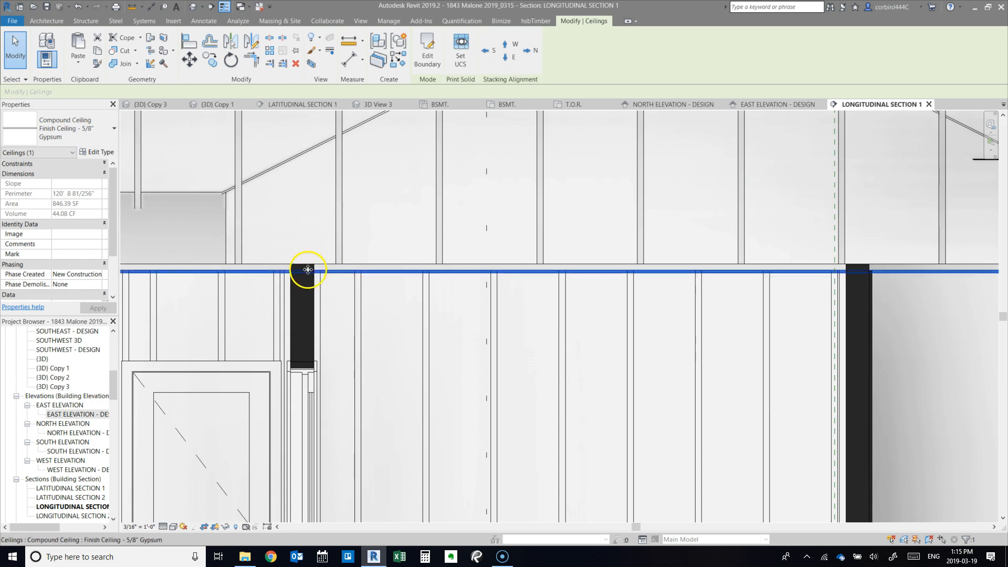
{"action": "scroll", "coordinate": [300, 267], "scroll_direction": "up", "scroll_amount": 2}
{"action": "scroll", "coordinate": [440, 281], "scroll_direction": "down", "scroll_amount": 3}
{"action": "scroll", "coordinate": [266, 282], "scroll_direction": "up", "scroll_amount": 2}
{"action": "key", "text": "Escape"}
- Examine in Longitudinal Section 1 how the flat ceiling meets the walls and how the lower-roofed end room's ceiling is framed
{"action": "scroll", "coordinate": [501, 283], "scroll_direction": "down", "scroll_amount": 3}
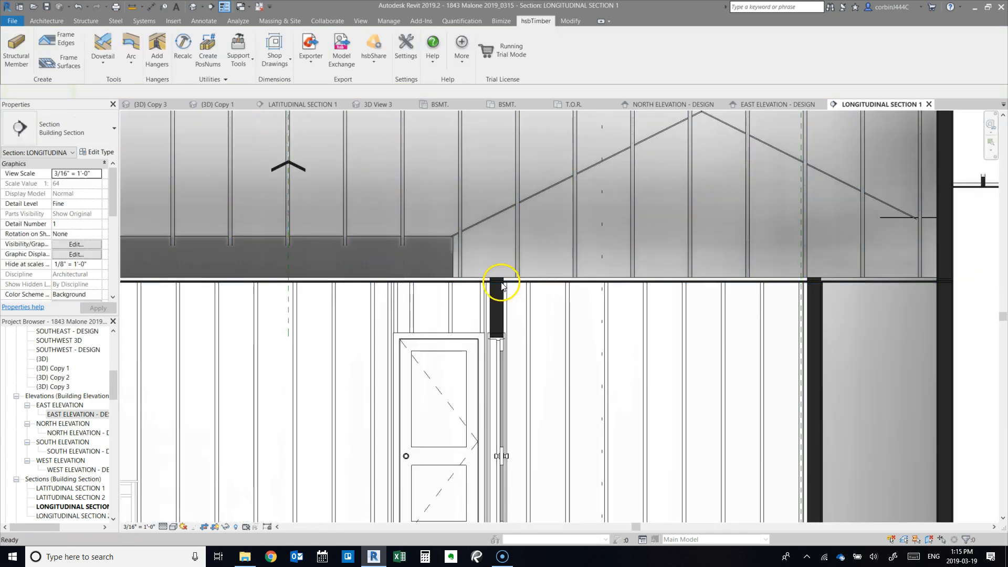
{"action": "scroll", "coordinate": [499, 284], "scroll_direction": "down", "scroll_amount": 3}
{"action": "scroll", "coordinate": [378, 285], "scroll_direction": "up", "scroll_amount": 2}
{"action": "scroll", "coordinate": [309, 272], "scroll_direction": "up", "scroll_amount": 4}
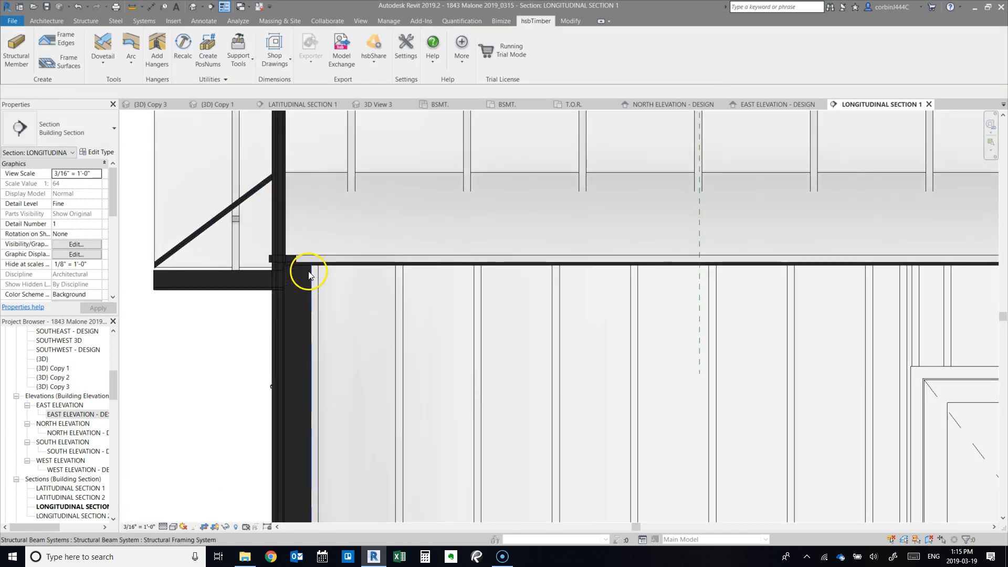
{"action": "scroll", "coordinate": [309, 274], "scroll_direction": "down", "scroll_amount": 3}
{"action": "scroll", "coordinate": [466, 270], "scroll_direction": "down", "scroll_amount": 2}
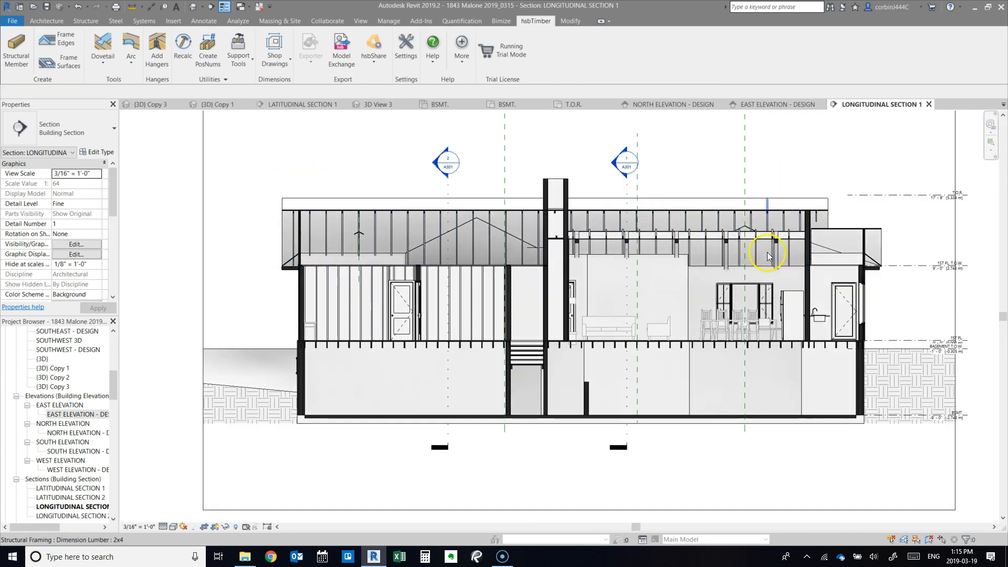
{"action": "scroll", "coordinate": [767, 252], "scroll_direction": "up", "scroll_amount": 2}
{"action": "scroll", "coordinate": [473, 226], "scroll_direction": "down", "scroll_amount": 1}
{"action": "scroll", "coordinate": [438, 242], "scroll_direction": "up", "scroll_amount": 1}
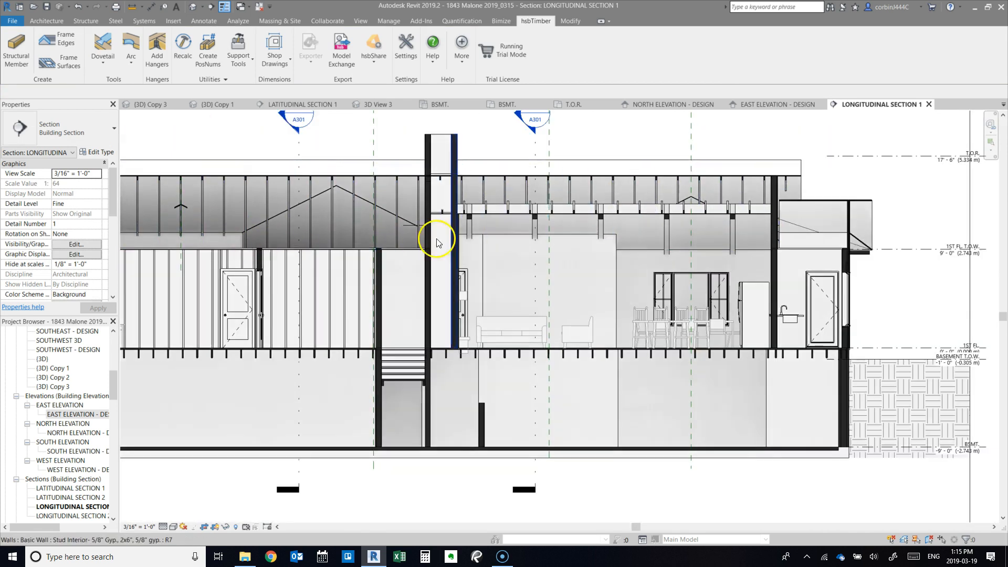
{"action": "scroll", "coordinate": [508, 203], "scroll_direction": "up", "scroll_amount": 1}
{"action": "scroll", "coordinate": [371, 229], "scroll_direction": "down", "scroll_amount": 3}
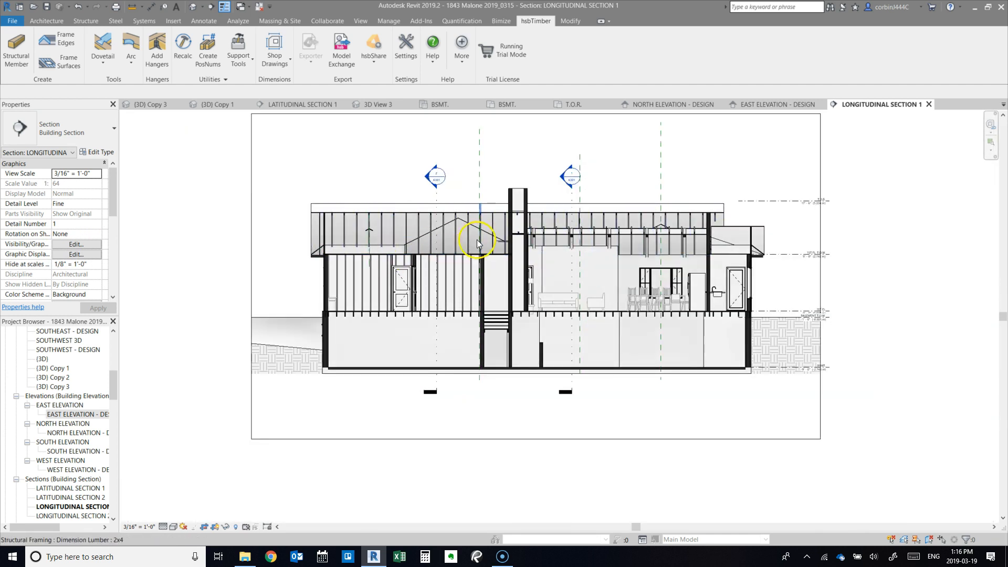
{"action": "scroll", "coordinate": [738, 247], "scroll_direction": "up", "scroll_amount": 5}
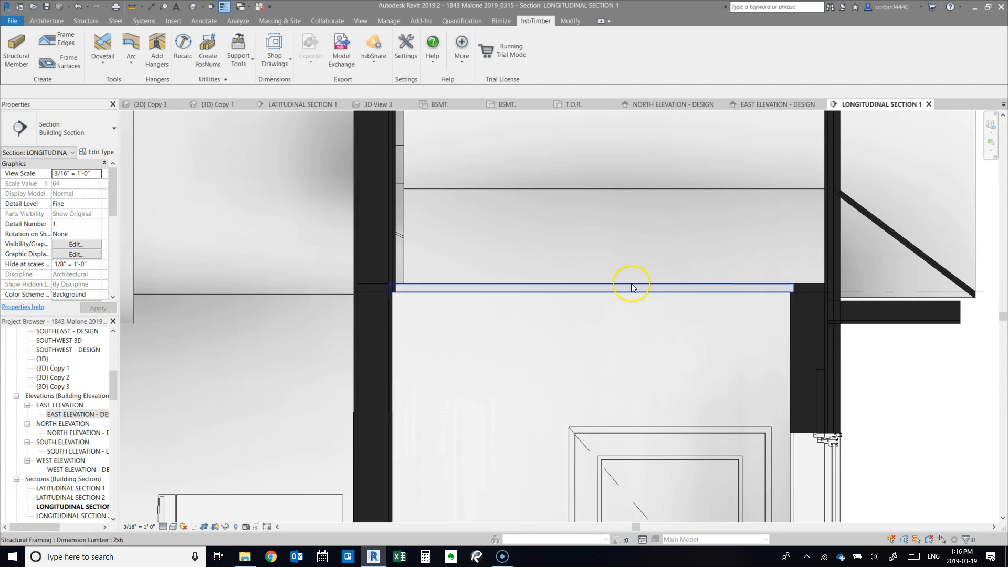
{"action": "scroll", "coordinate": [347, 274], "scroll_direction": "down", "scroll_amount": 3}
{"action": "scroll", "coordinate": [389, 157], "scroll_direction": "up", "scroll_amount": 2}
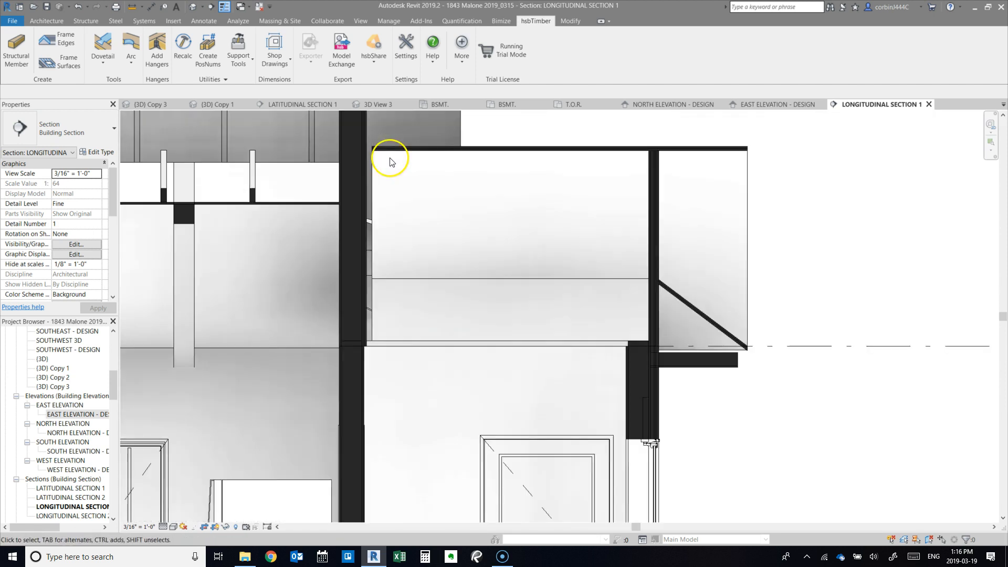
{"action": "scroll", "coordinate": [525, 204], "scroll_direction": "down", "scroll_amount": 5}
{"action": "scroll", "coordinate": [562, 209], "scroll_direction": "down", "scroll_amount": 4}
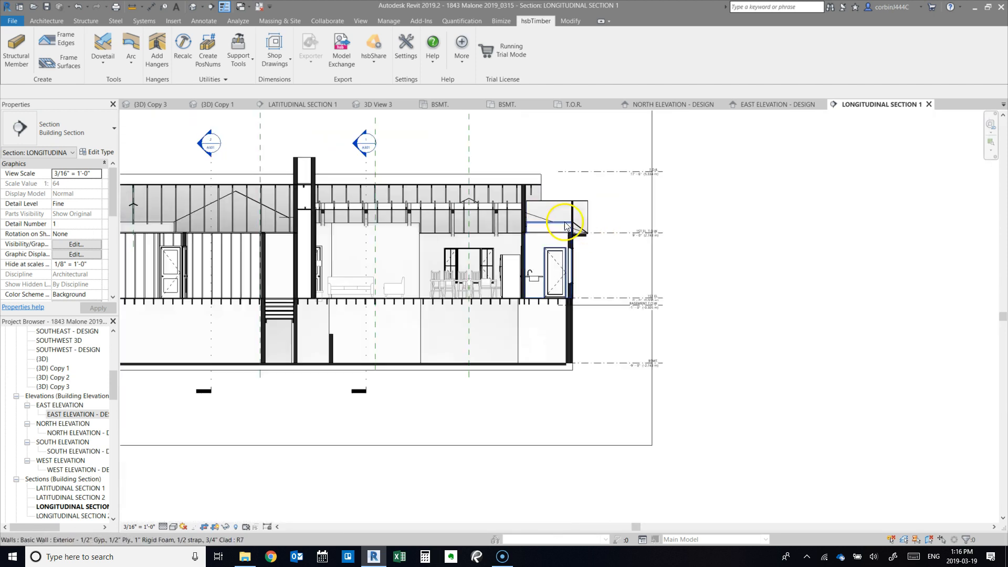